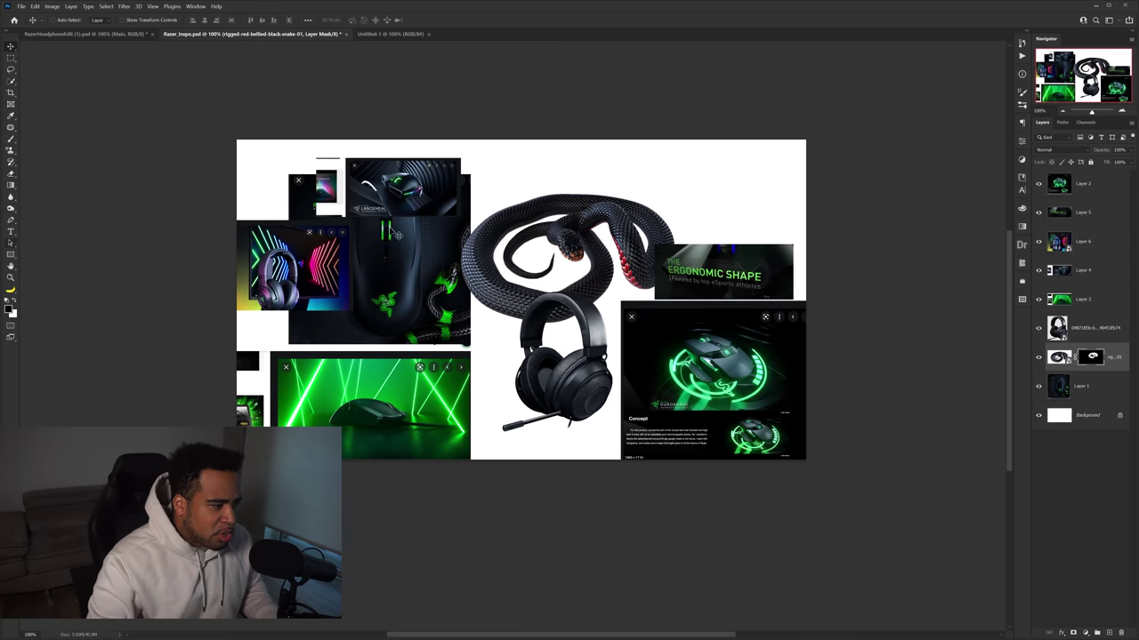
Examine the Razer inspiration board and the earlier green Kraken X headset poster
scroll(726, 291, up, 1)
drag(560, 529, 730, 514)
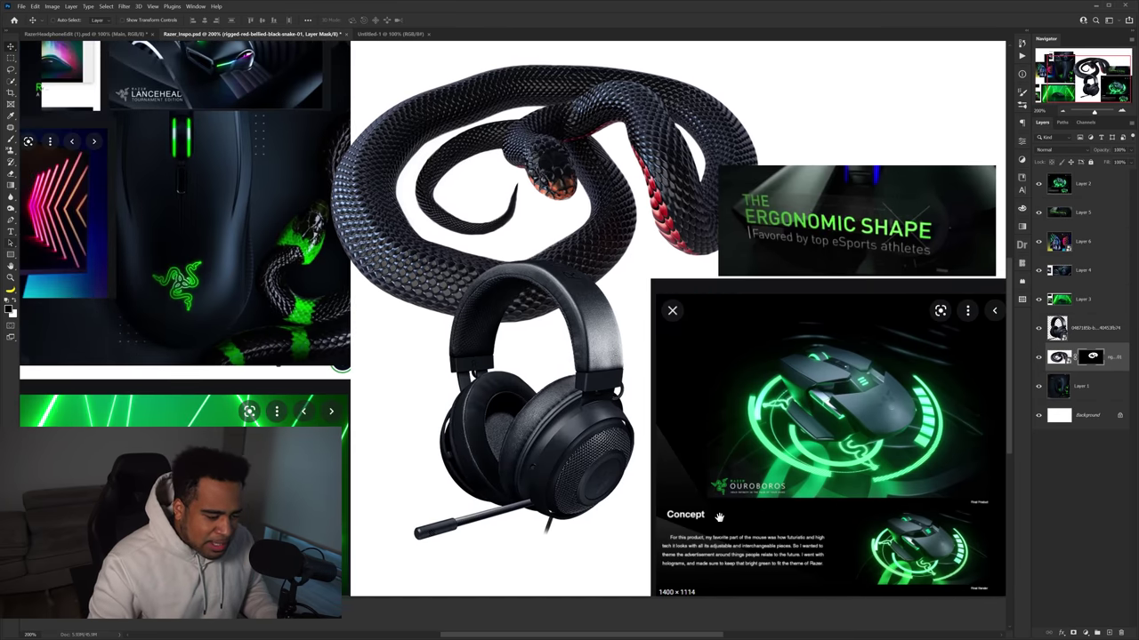
scroll(731, 481, up, 1)
scroll(734, 480, down, 1)
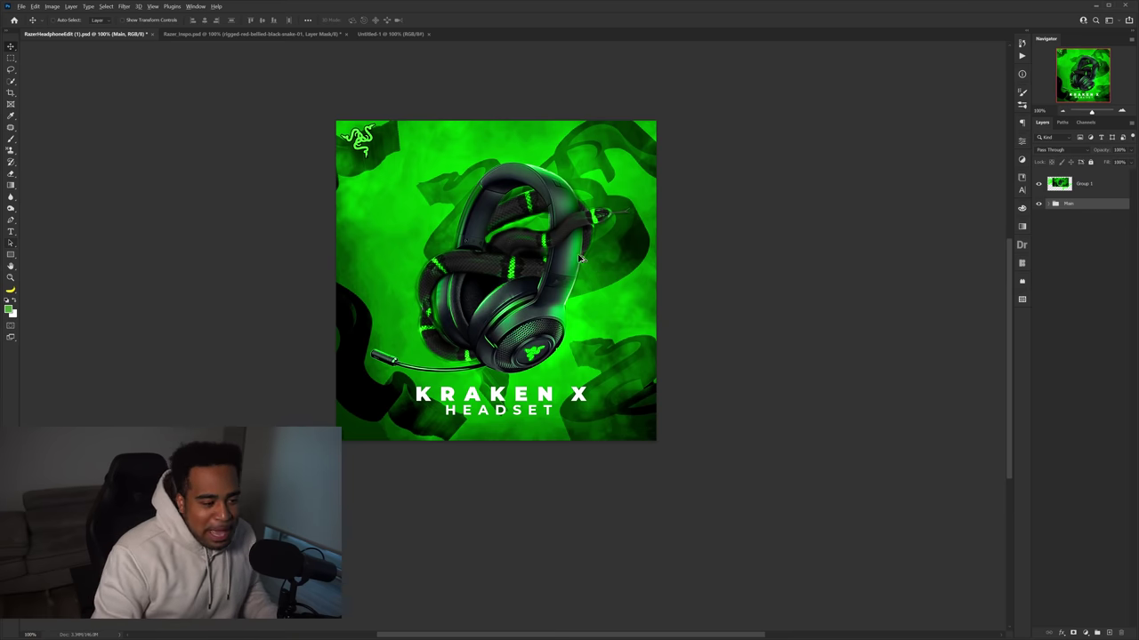
scroll(579, 258, up, 2)
drag(579, 258, 643, 272)
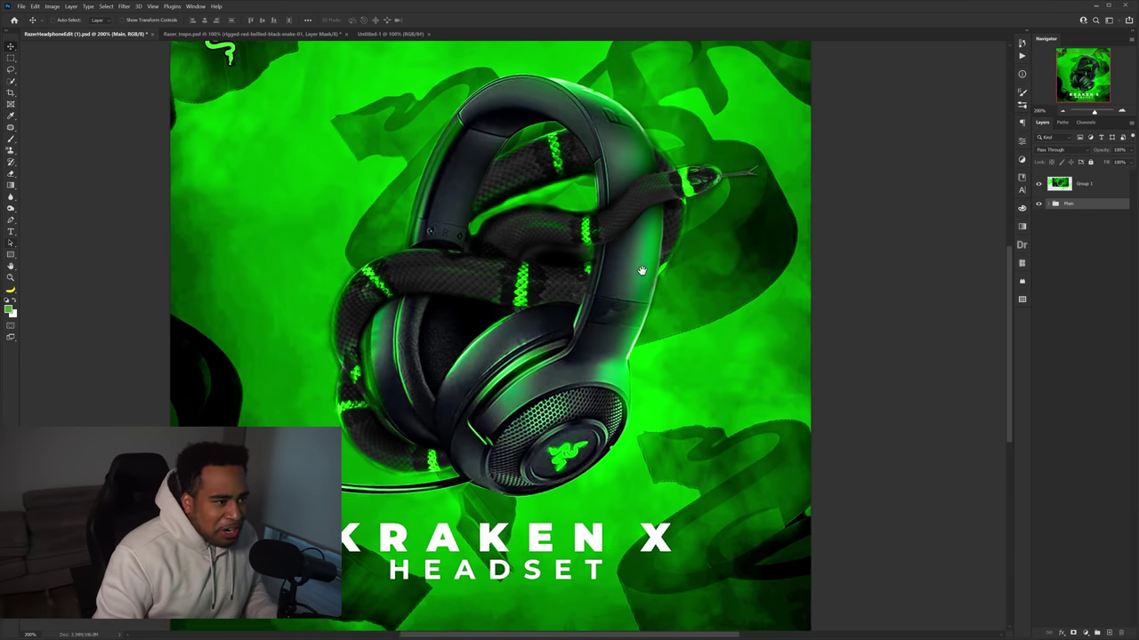
scroll(646, 274, down, 2)
Copy the headset image from Razer_Inspo.psd into the blank Untitled-1 document and scale it up slightly around the canvas centre
click(375, 34)
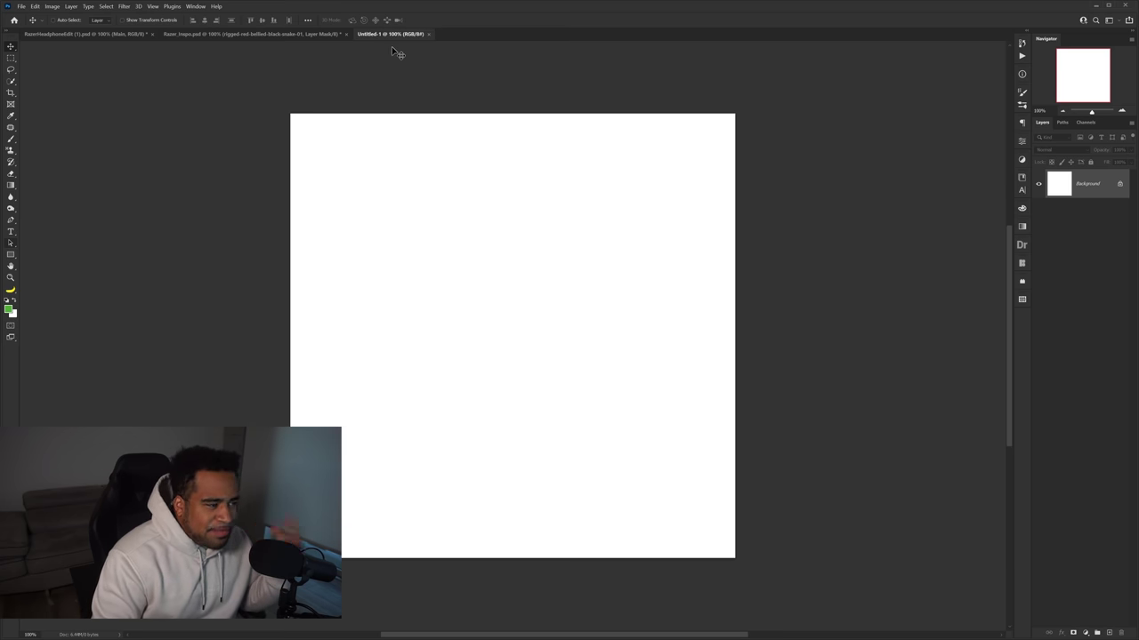
click(280, 34)
mouse_move(509, 311)
mouse_down()
mouse_move(383, 40)
mouse_move(471, 279)
mouse_move(514, 315)
mouse_up()
key(ctrl+t)
drag(676, 311, 675, 352)
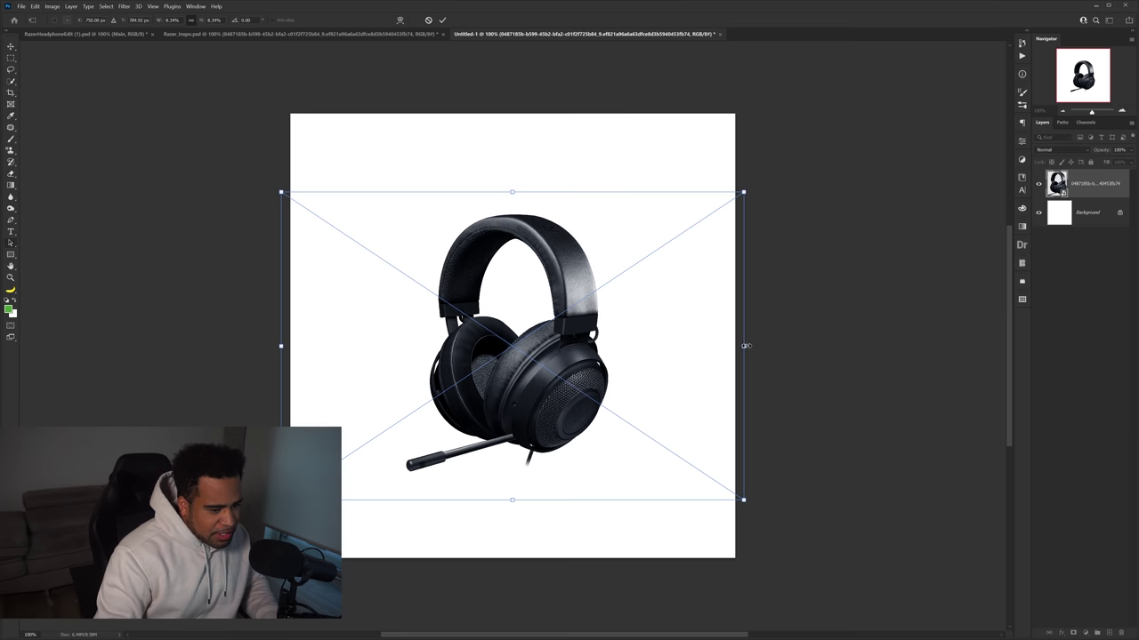
drag(747, 346, 755, 346)
drag(662, 356, 627, 353)
key(Return)
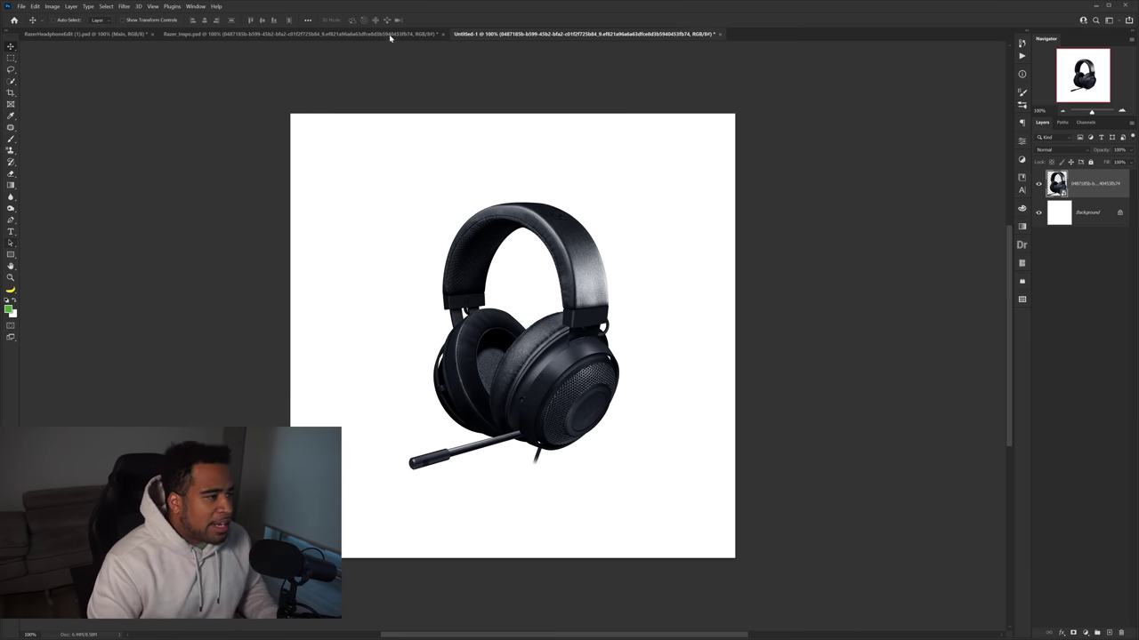
Copy the masked black snake from Razer_Inspo.psd into Untitled-1 and place it over the middle of the headset
click(388, 38)
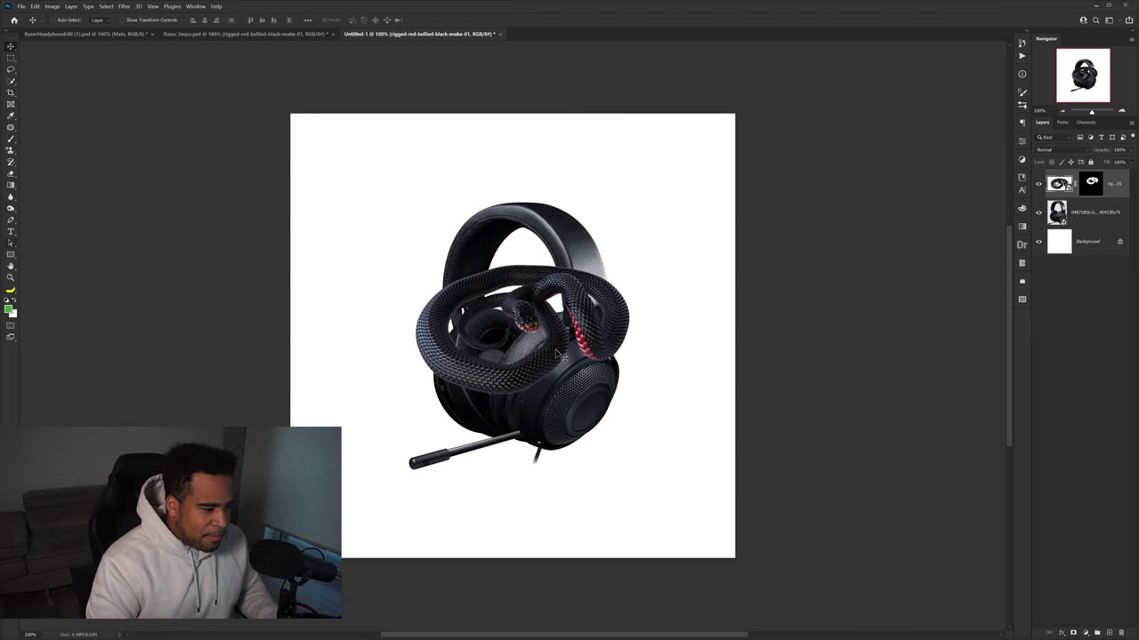
key(ctrl+plus)
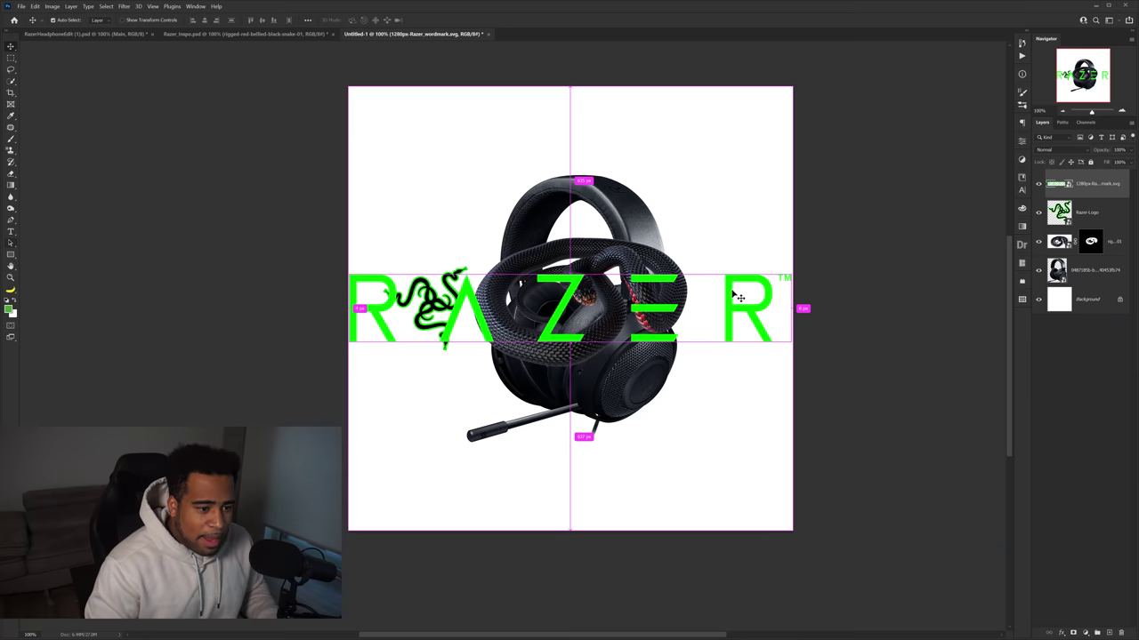
Move the green RAZER wordmark below the snake, scale it down to a small heading and position it under the headset
drag(737, 300, 784, 390)
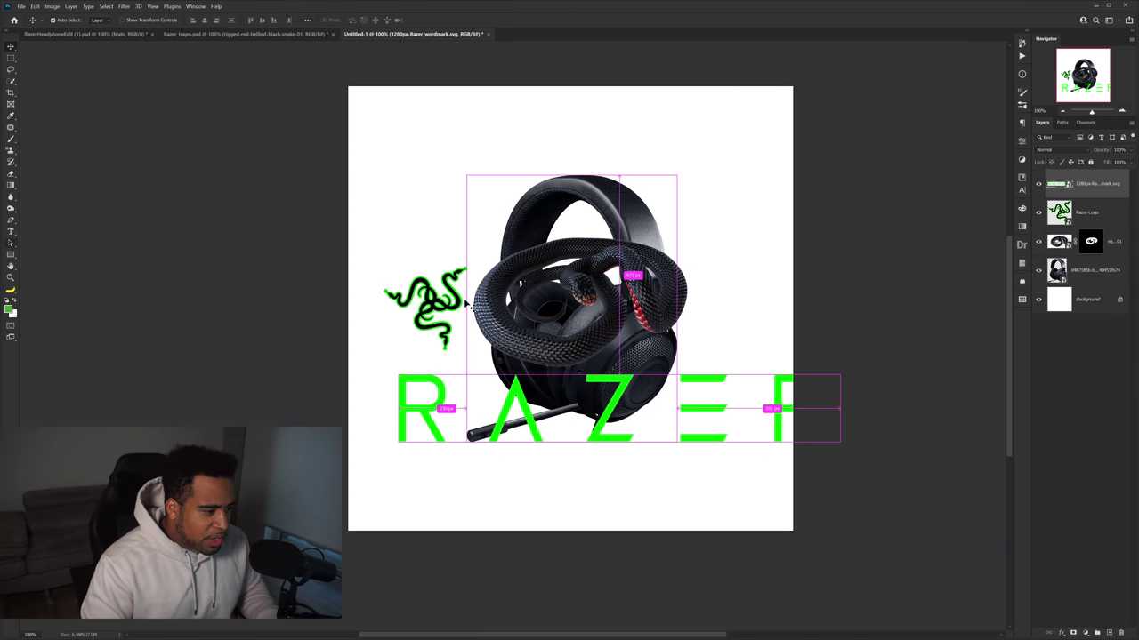
key(ctrl+t)
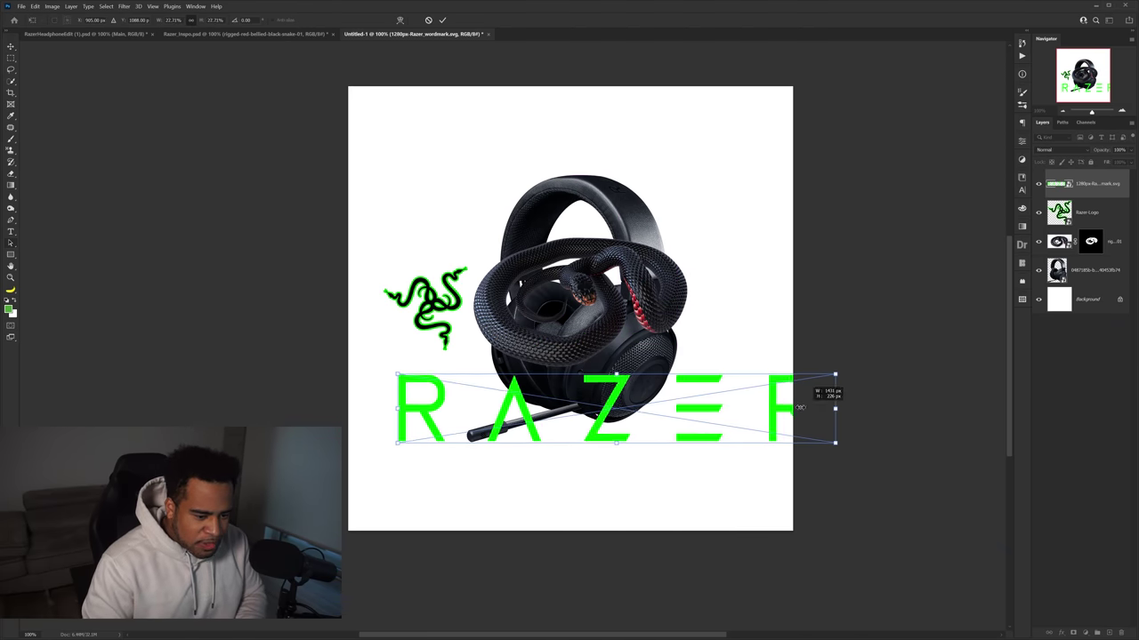
drag(840, 408, 540, 396)
key(Return)
drag(472, 409, 605, 463)
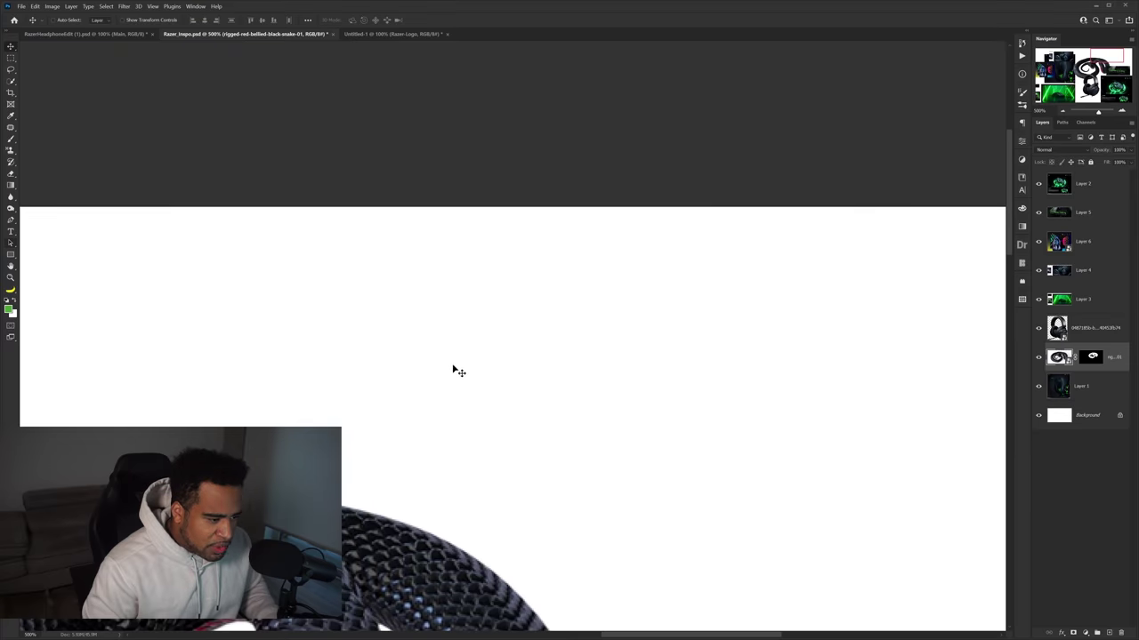
Examine the lettering of the "The Ergonomic Shape" reference on the inspiration board
drag(590, 465, 577, 211)
drag(614, 551, 585, 449)
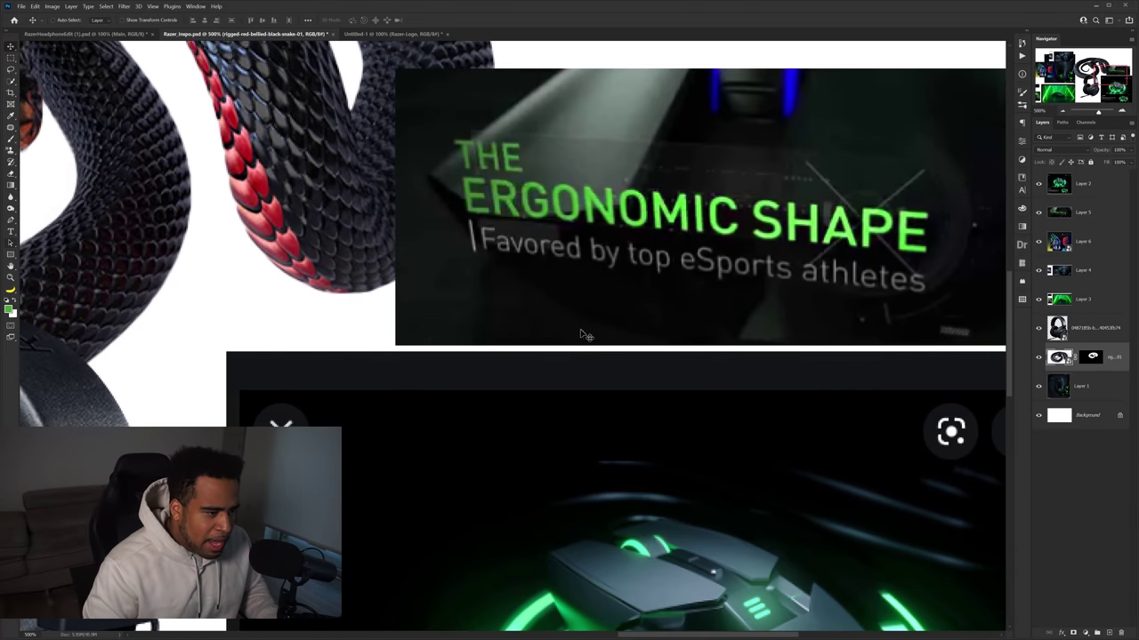
scroll(583, 333, down, 2)
scroll(616, 482, down, 4)
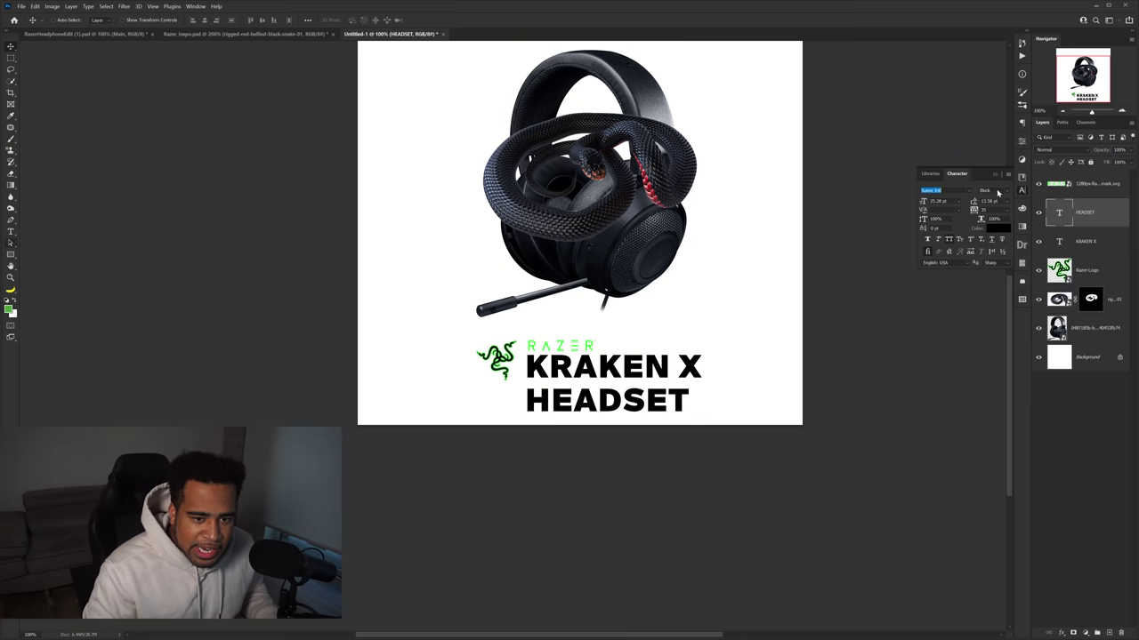
Set the HEADSET text to the Book font style and scale it down beneath KRAKEN X
click(1005, 192)
click(1004, 258)
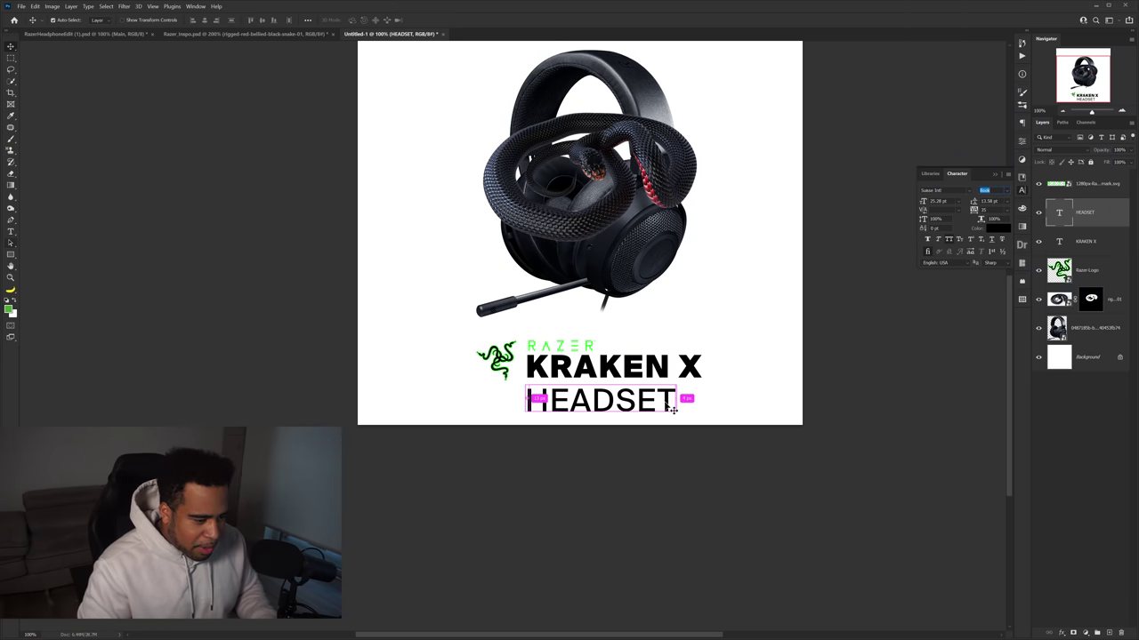
key(ctrl+t)
drag(630, 398, 600, 397)
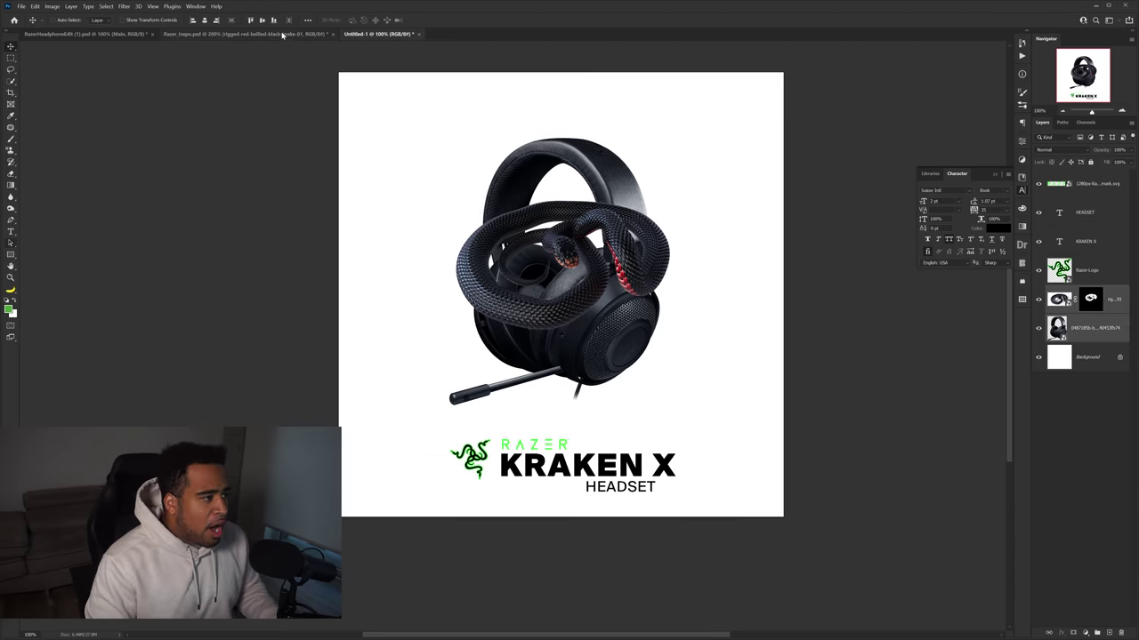
Examine the lighting, background colours and glowing mouse images on the inspiration board
click(282, 34)
scroll(462, 161, down, 3)
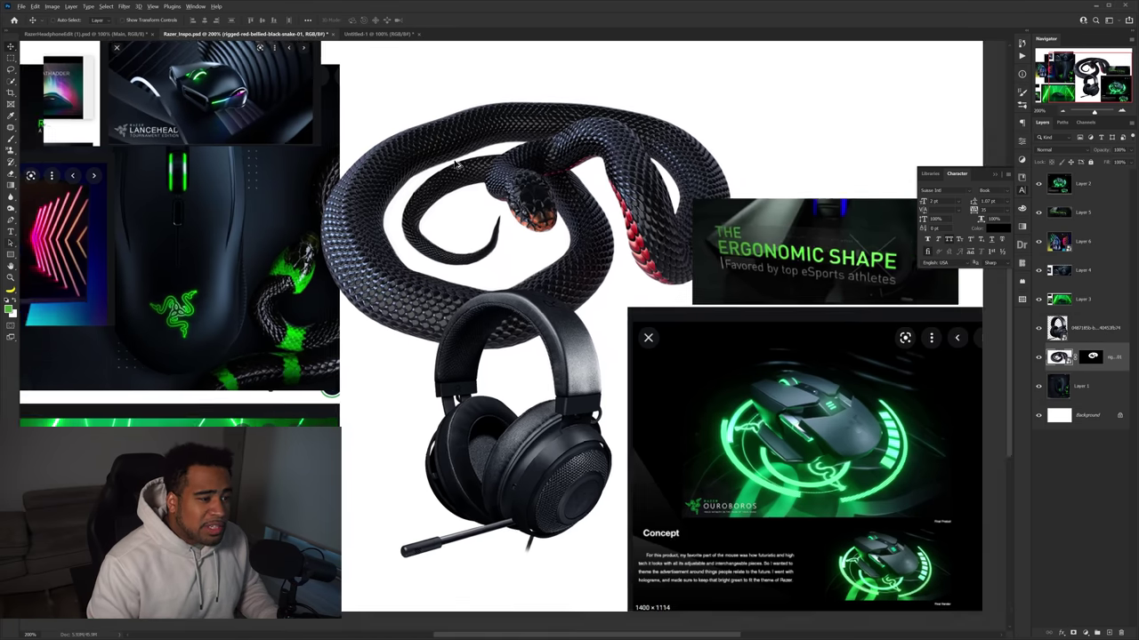
drag(460, 164, 534, 218)
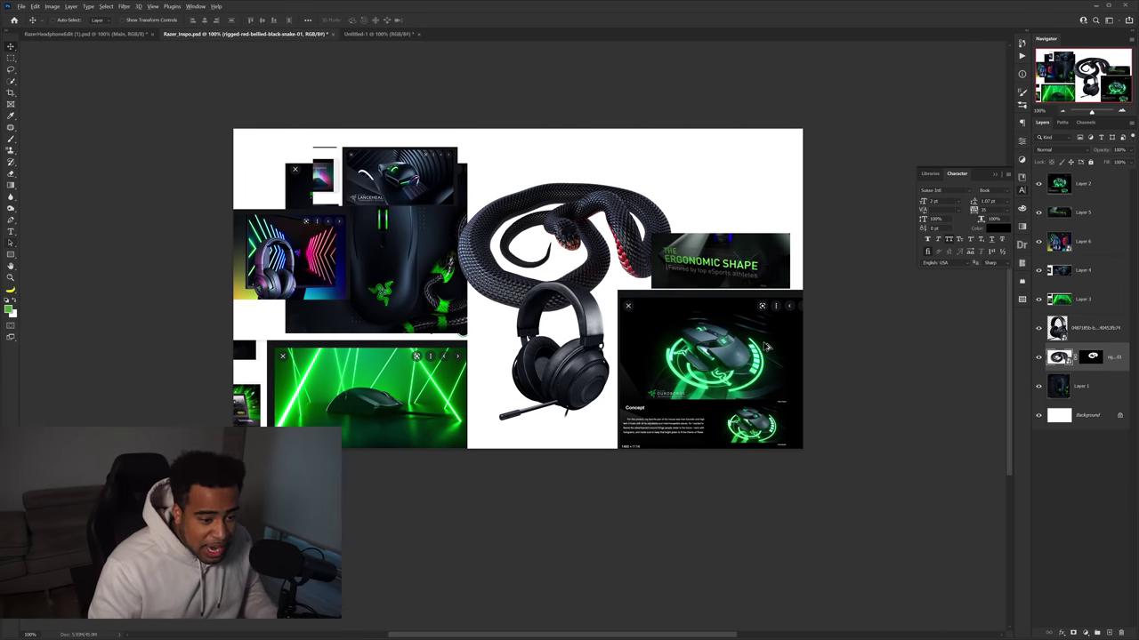
scroll(763, 348, up, 4)
drag(578, 580, 718, 73)
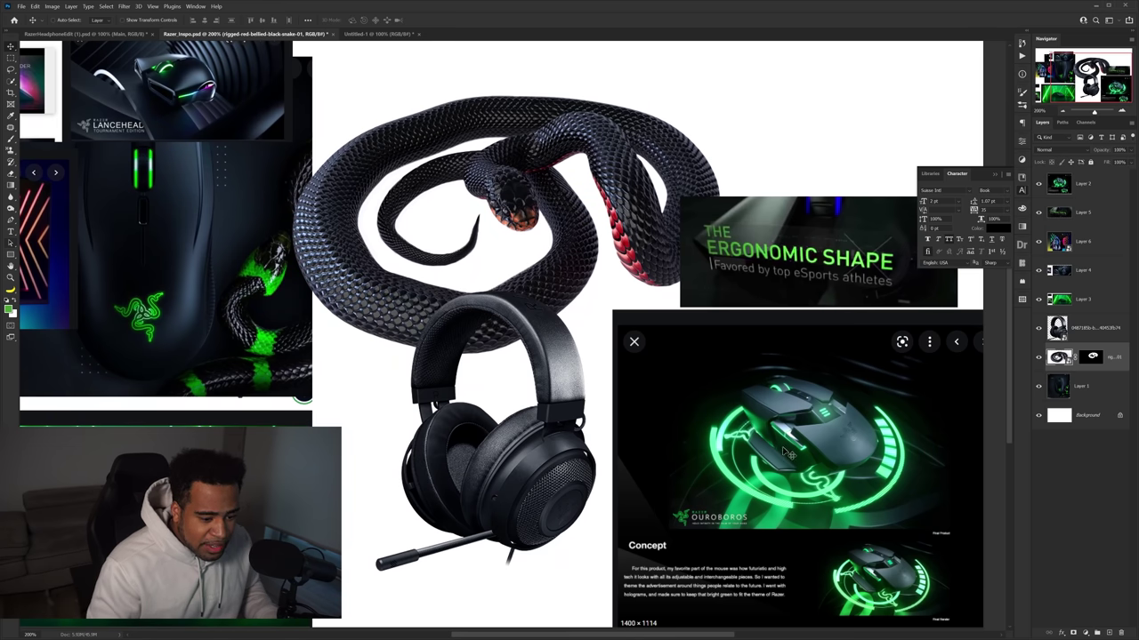
drag(393, 369, 742, 368)
Rearrange the references on the inspiration board, separating the neon headset and Lancehead images and moving the large mouse to the board's upper-right corner
drag(475, 252, 543, 287)
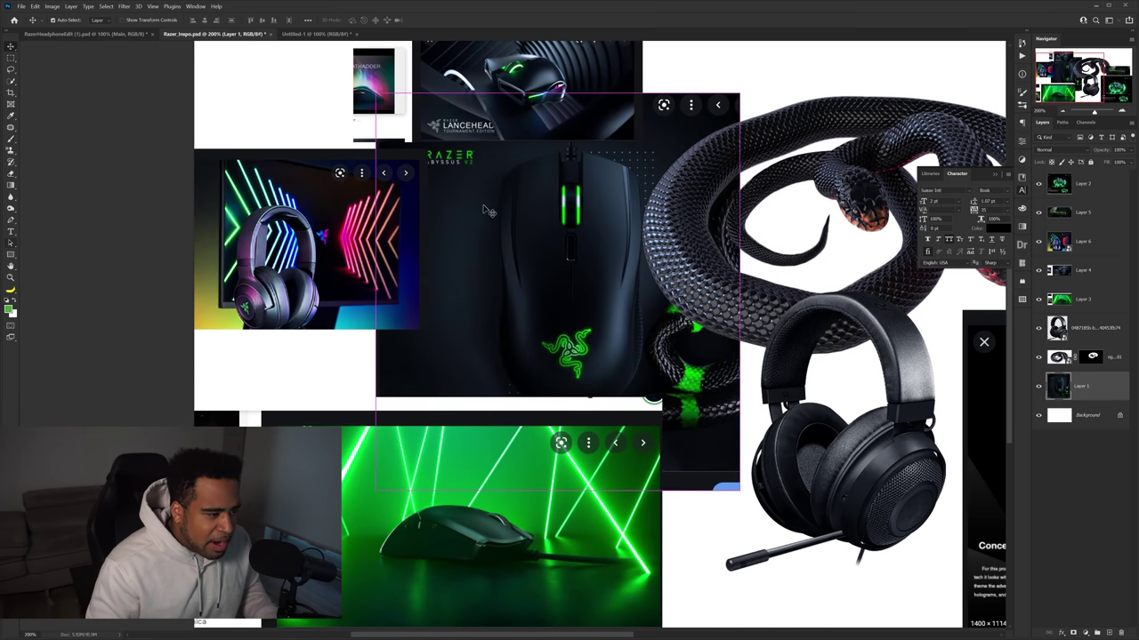
drag(345, 228, 311, 191)
drag(523, 89, 568, 69)
drag(569, 69, 571, 190)
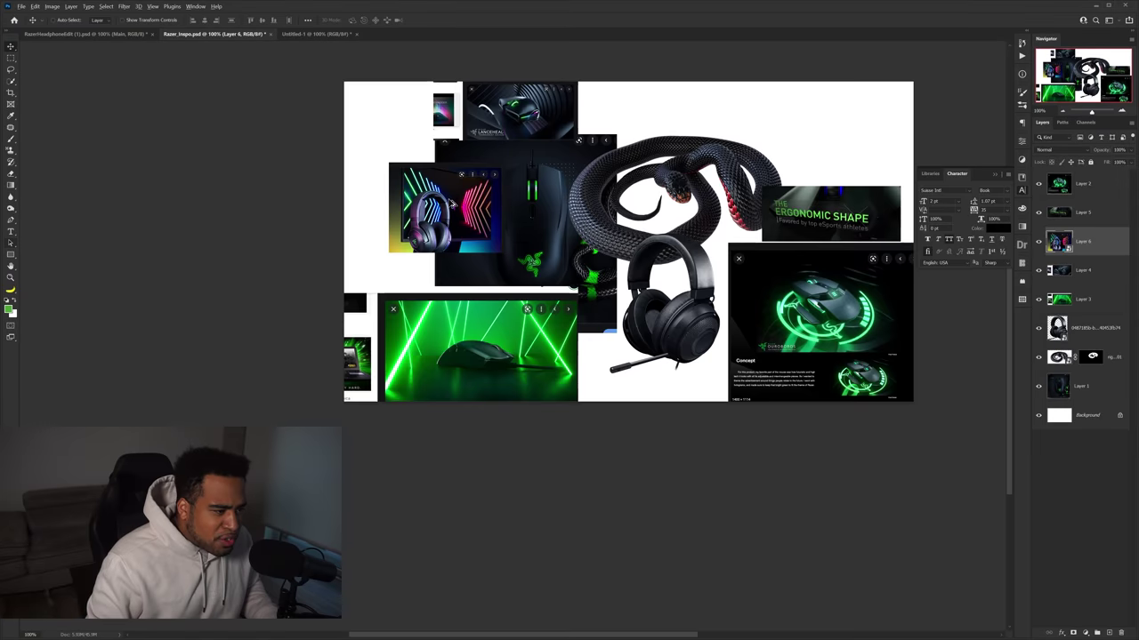
scroll(398, 182, up, 5)
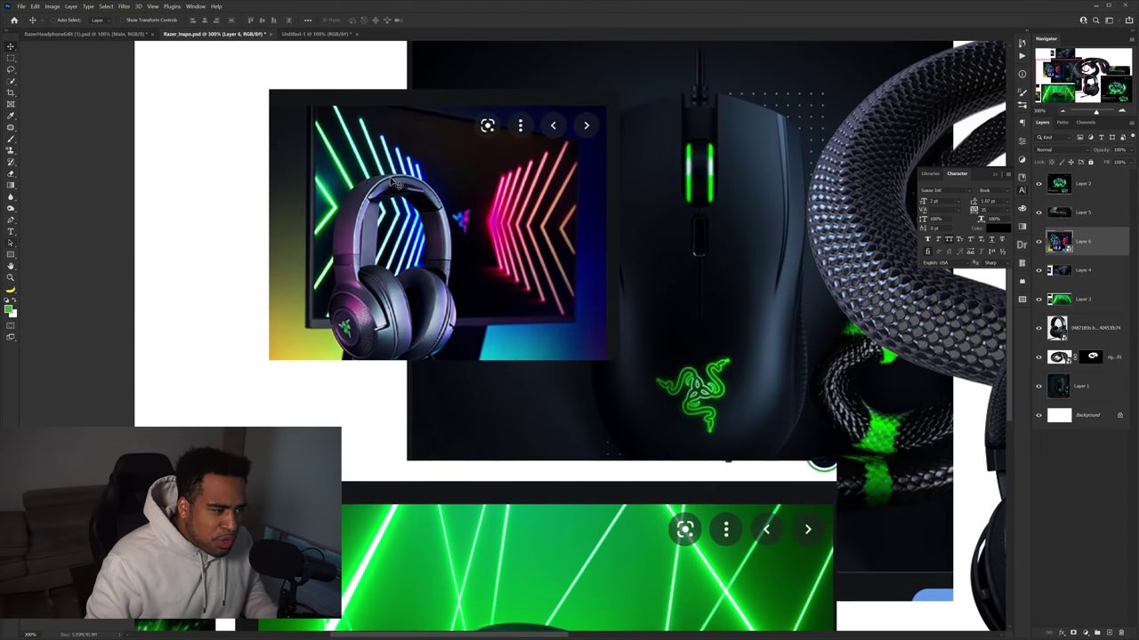
scroll(426, 216, down, 5)
drag(457, 257, 775, 172)
Sample the dark navy from the large mouse reference and fill the Untitled-1 background with it
key(d)
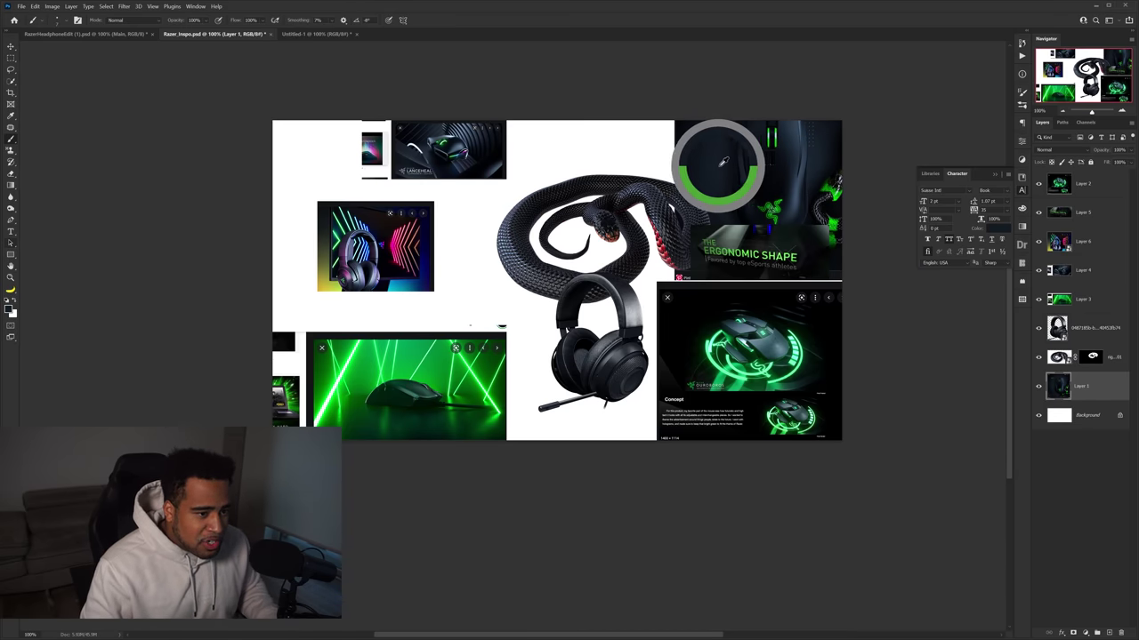
alt+click(684, 132)
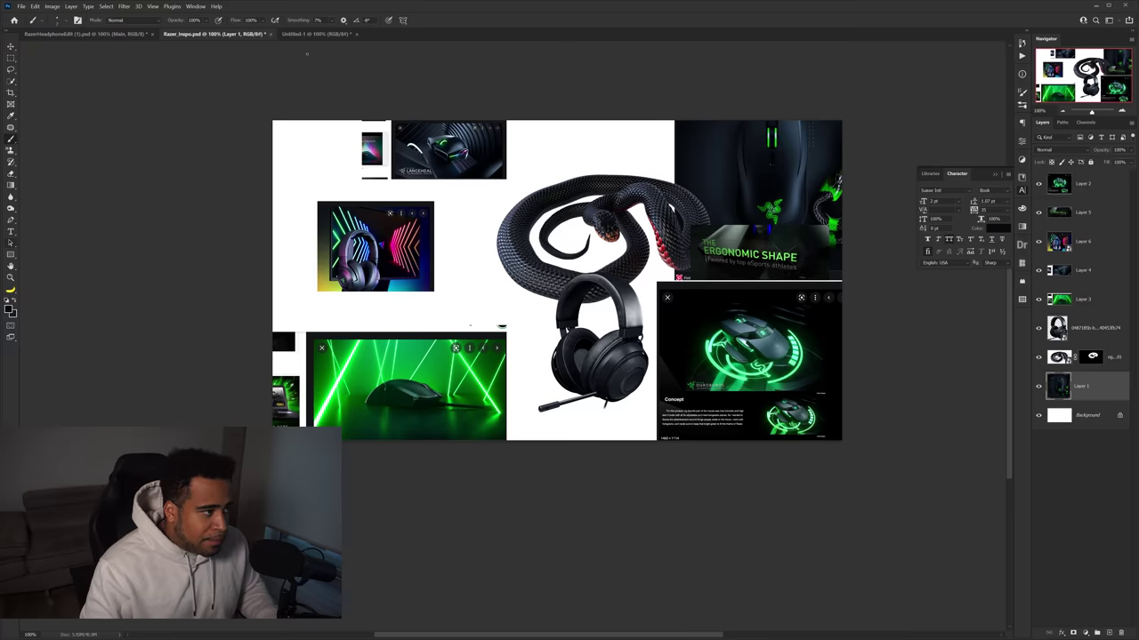
click(316, 33)
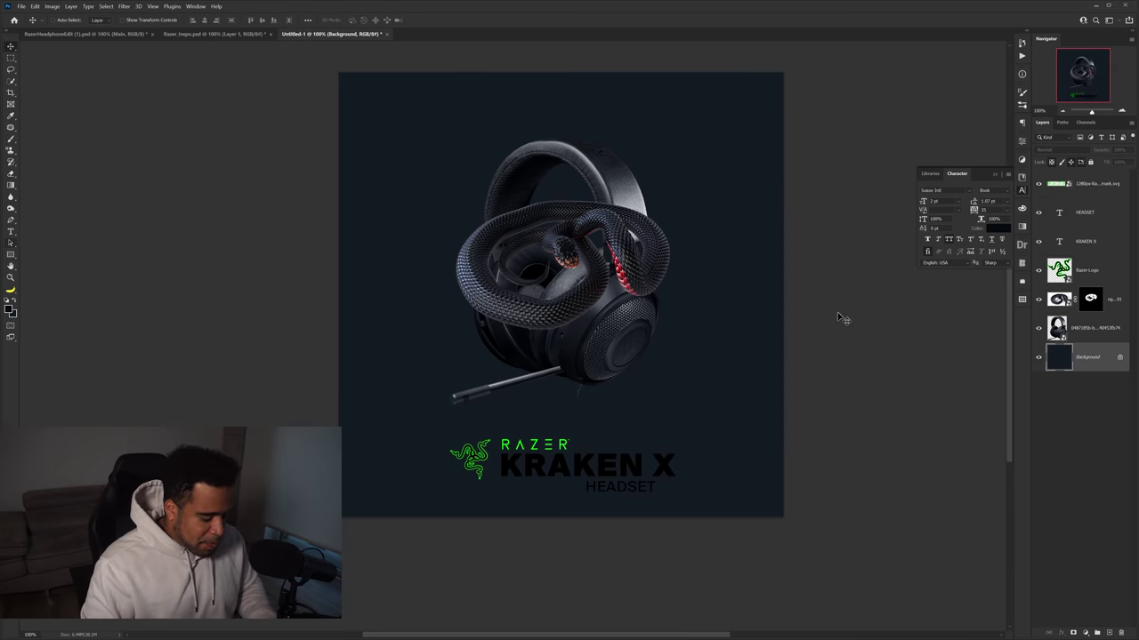
Add a new layer above the background and paint soft black shading around the headset with a very large soft brush
key(ctrl+shift+n)
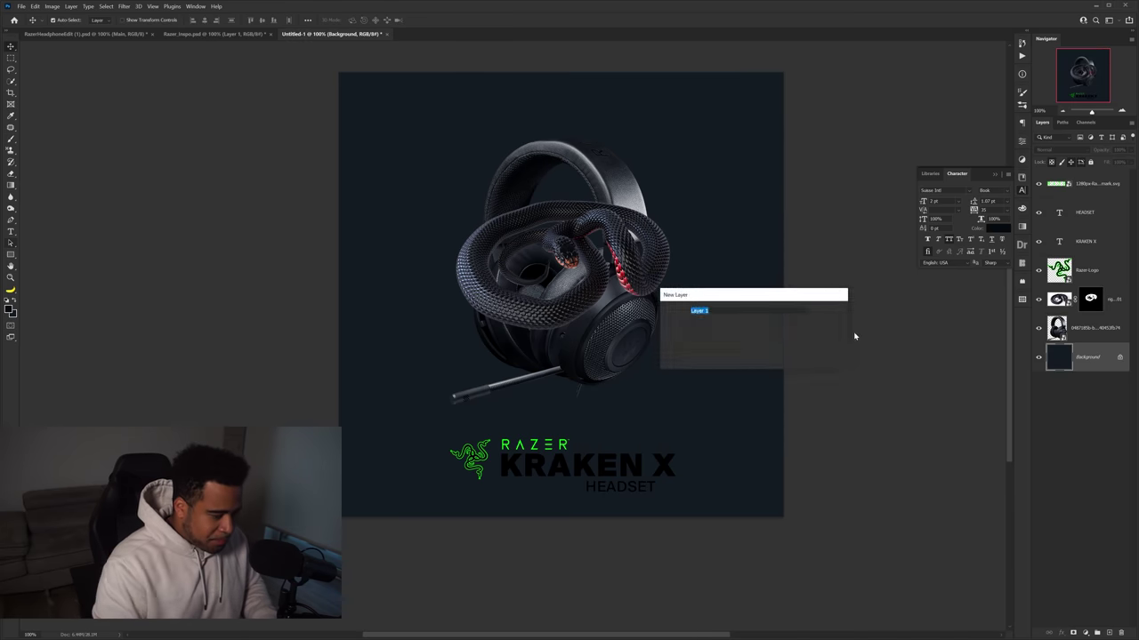
key(Return)
key(b)
mouse_move(798, 321)
mouse_down()
mouse_move(705, 465)
mouse_move(510, 505)
mouse_up()
key(ctrl+z)
alt+right_click(600, 388)
click(767, 346)
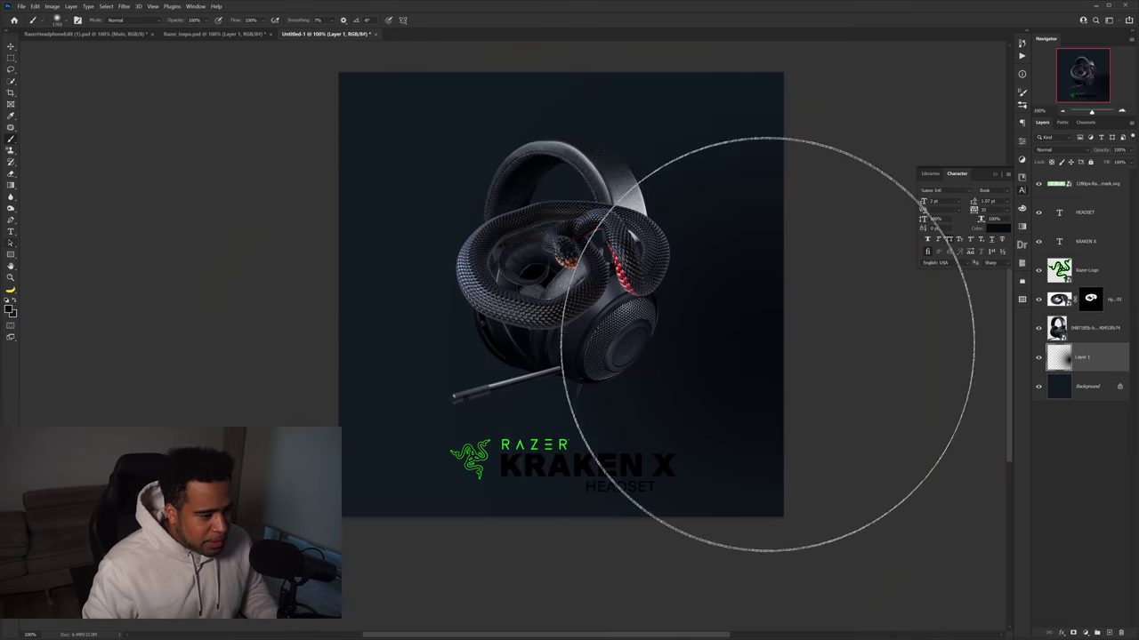
click(470, 347)
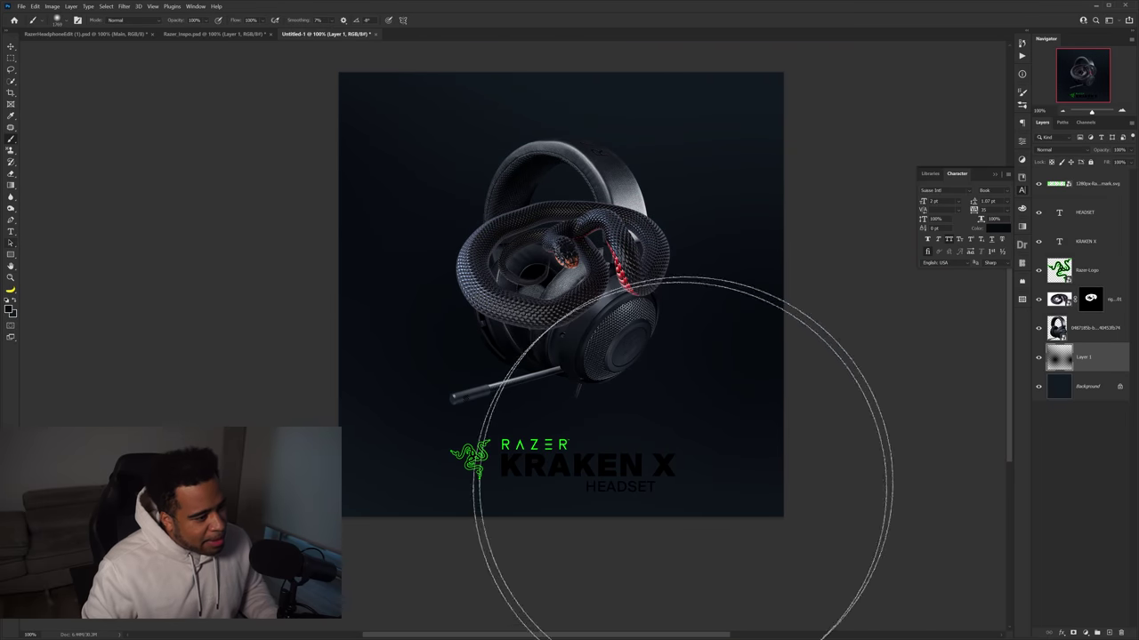
key(v)
mouse_move(667, 395)
mouse_down()
mouse_move(795, 486)
mouse_move(702, 412)
mouse_up()
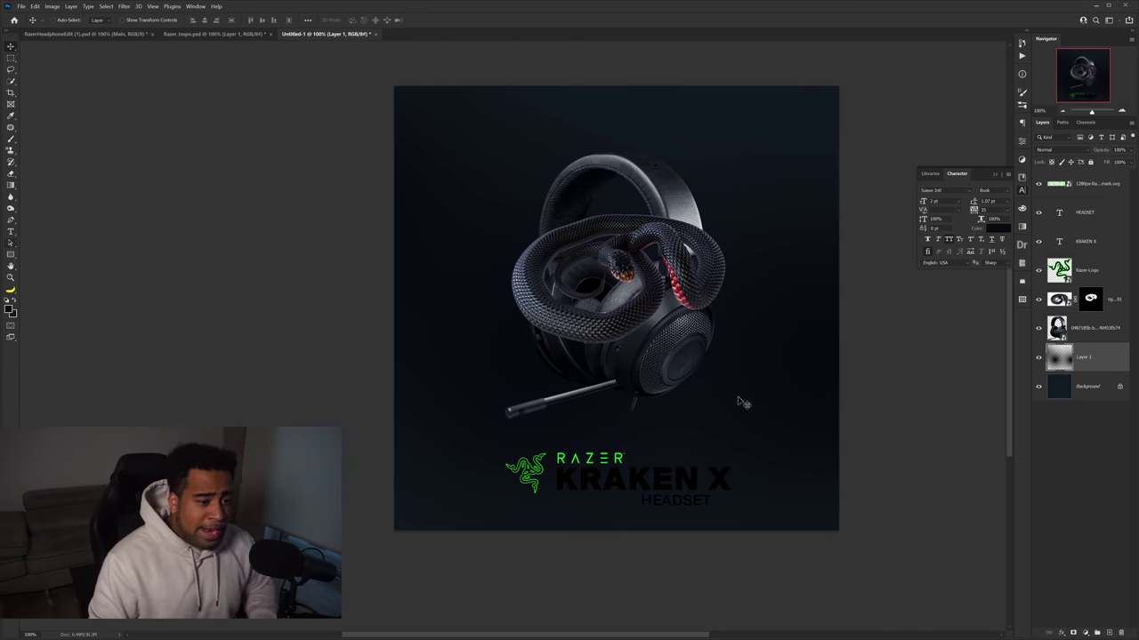
Add a dark diagonal shape with a Gradient Overlay above the shading layer and make the KRAKEN X and HEADSET text white
click(1097, 632)
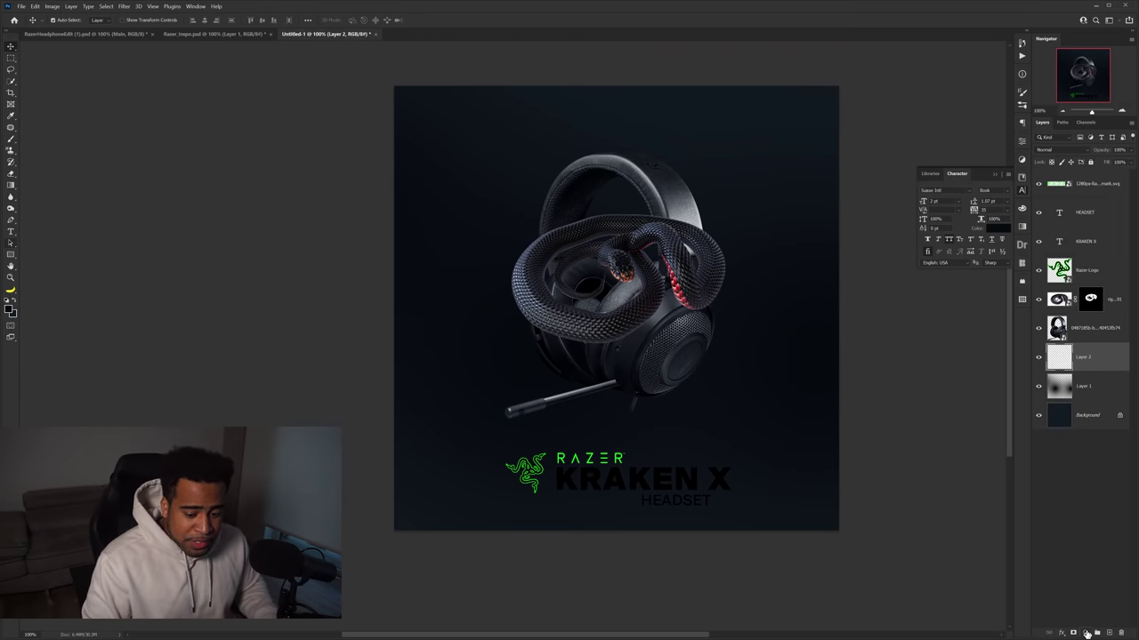
key(ctrl+z)
click(1086, 633)
click(1078, 619)
drag(660, 495, 612, 563)
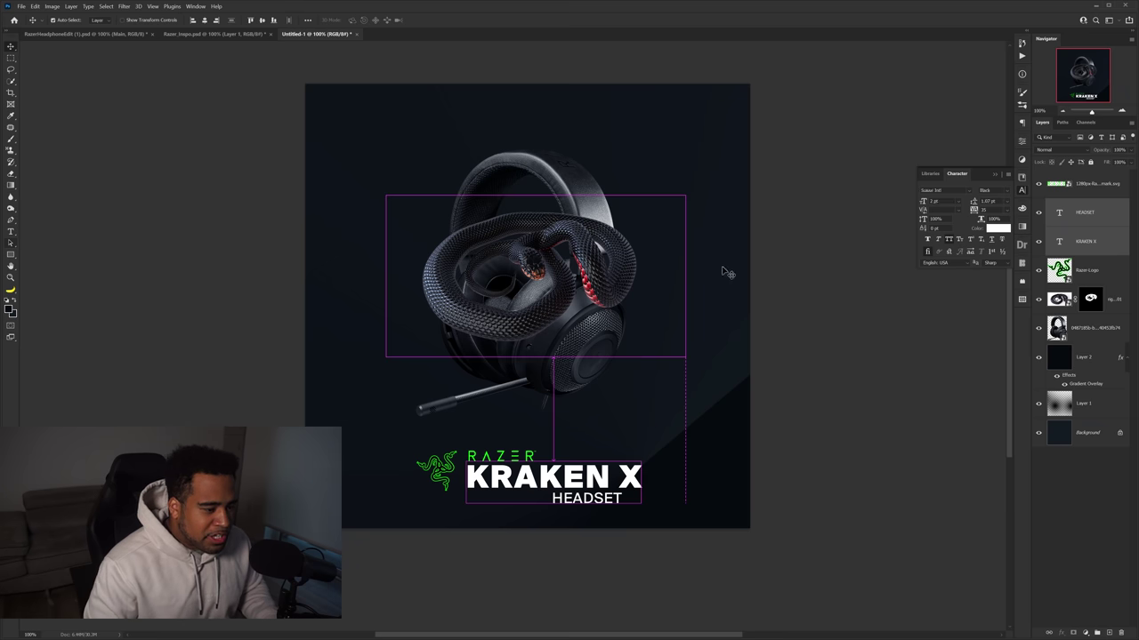
click(726, 273)
drag(713, 267, 727, 273)
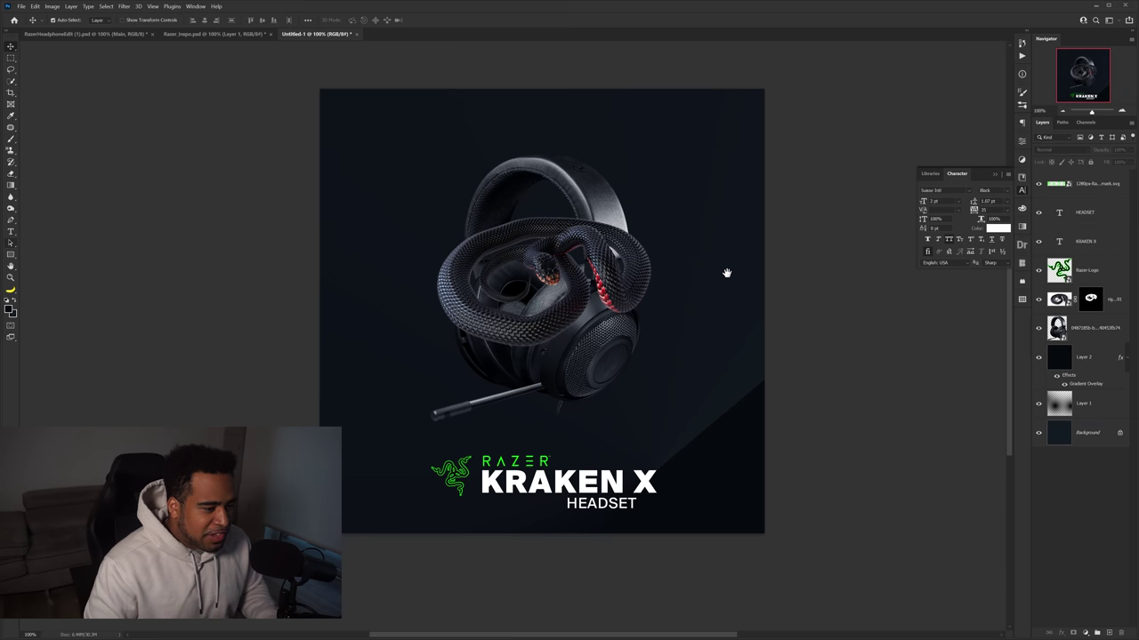
Compare the new composition with the inspiration board and the earlier Kraken X poster
click(213, 36)
click(116, 33)
click(214, 34)
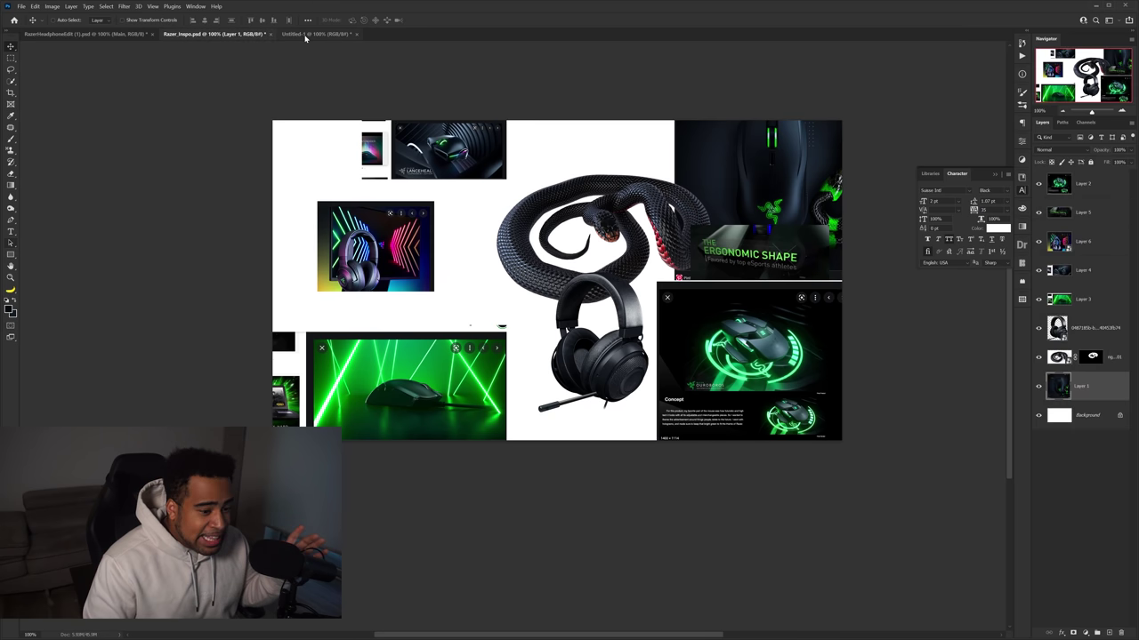
click(304, 34)
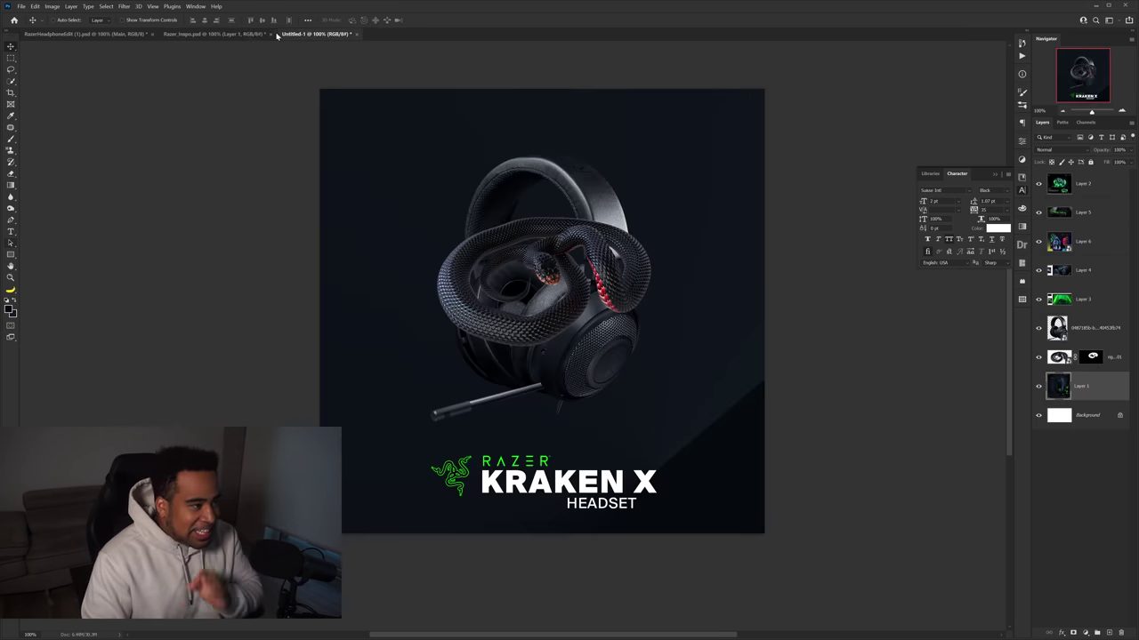
key(ctrl+shift+Tab)
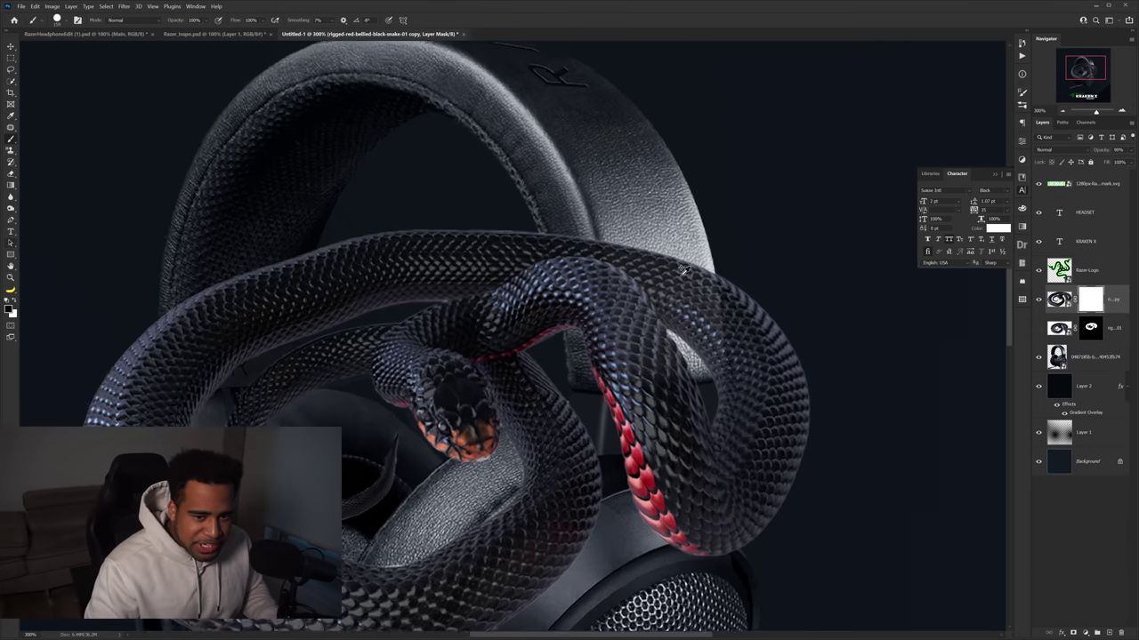
Lower the masked snake copy's opacity to about 50% and load the headset's outline as a selection
scroll(684, 269, up, 1)
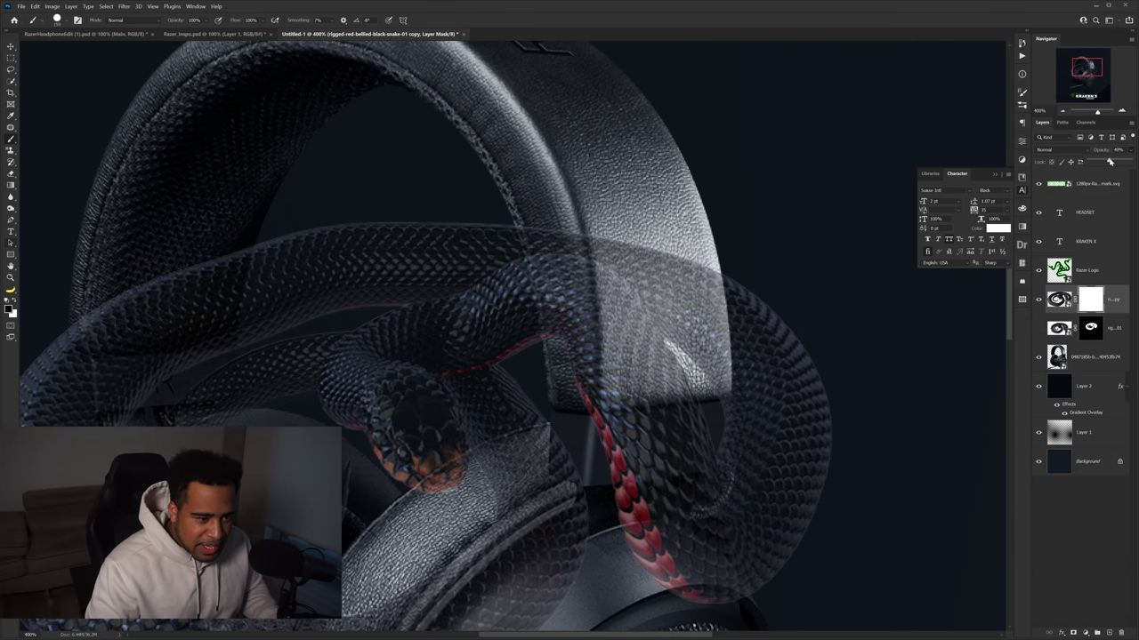
scroll(693, 257, up, 1)
drag(695, 266, 486, 222)
scroll(484, 219, up, 2)
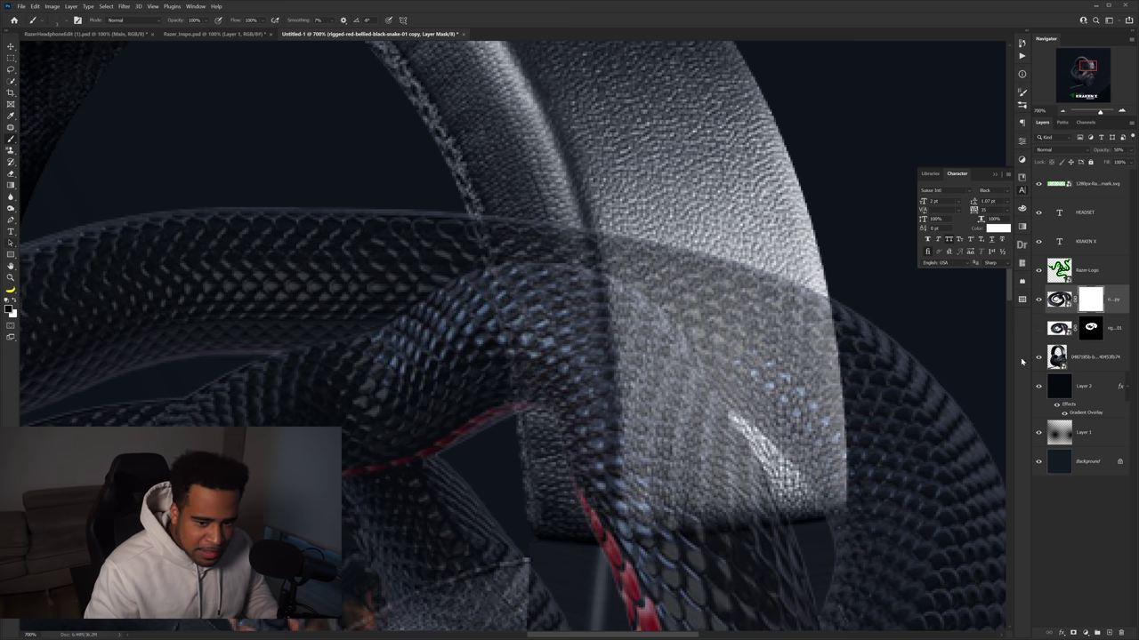
ctrl+click(1056, 361)
Mask out the upper snake coil within the selection so the front side of the headband passes over it
drag(485, 228, 502, 225)
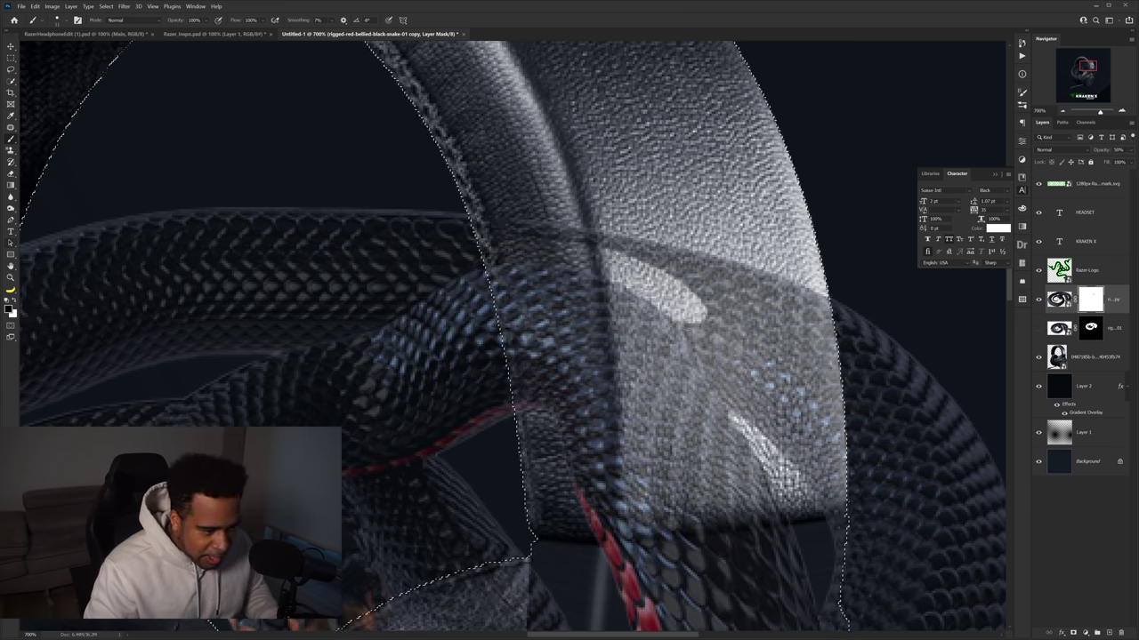
mouse_move(796, 471)
mouse_down()
mouse_move(765, 378)
mouse_move(649, 233)
mouse_up()
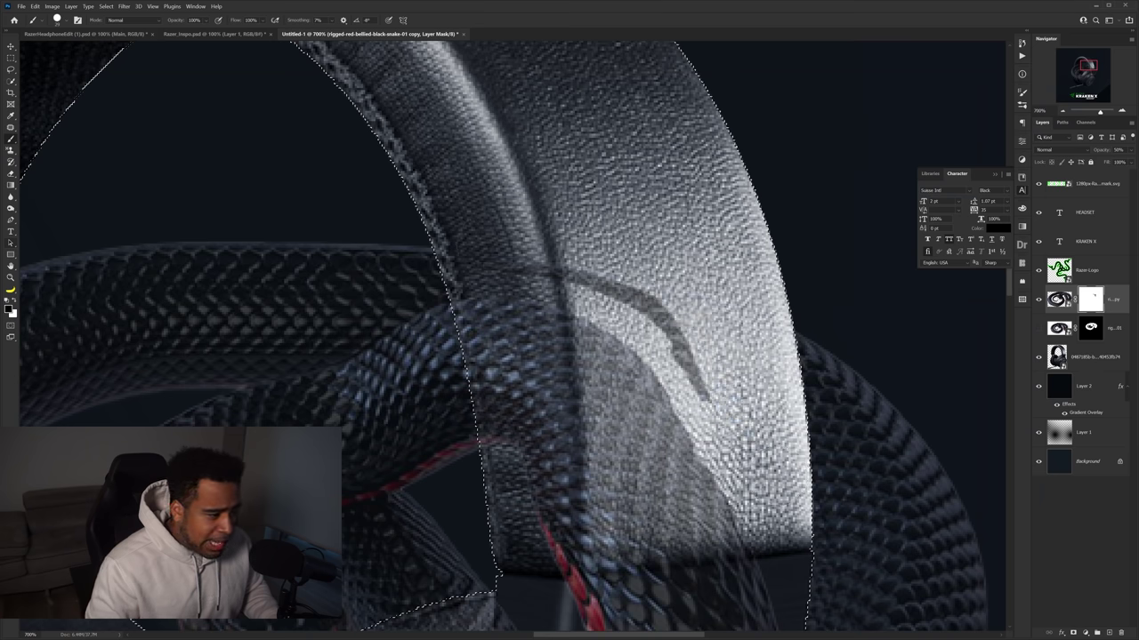
drag(534, 273, 673, 336)
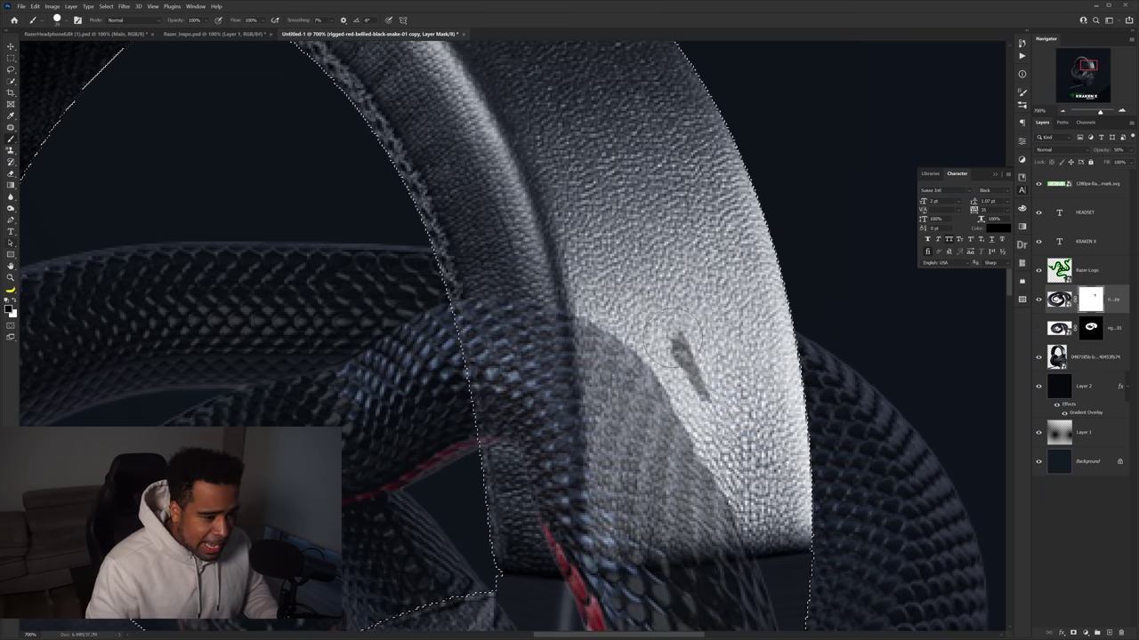
key(x)
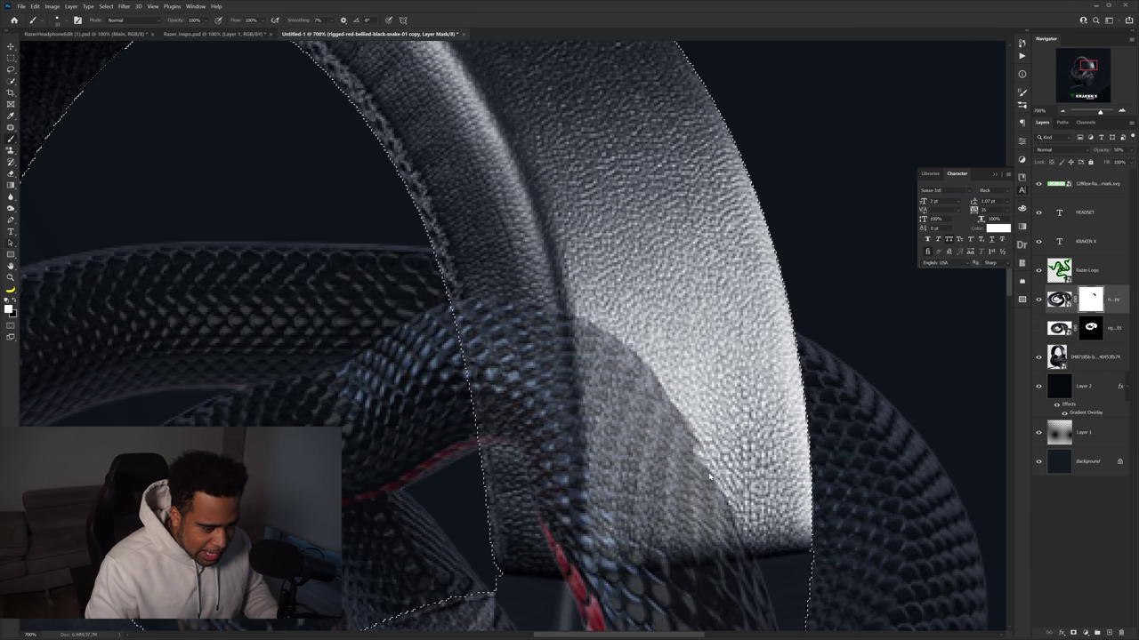
key(x)
Mask the snake coil behind the headband's far side and far ear cup, and restore the layer's opacity to 100%
scroll(718, 409, down, 2)
drag(651, 400, 885, 354)
drag(492, 318, 722, 213)
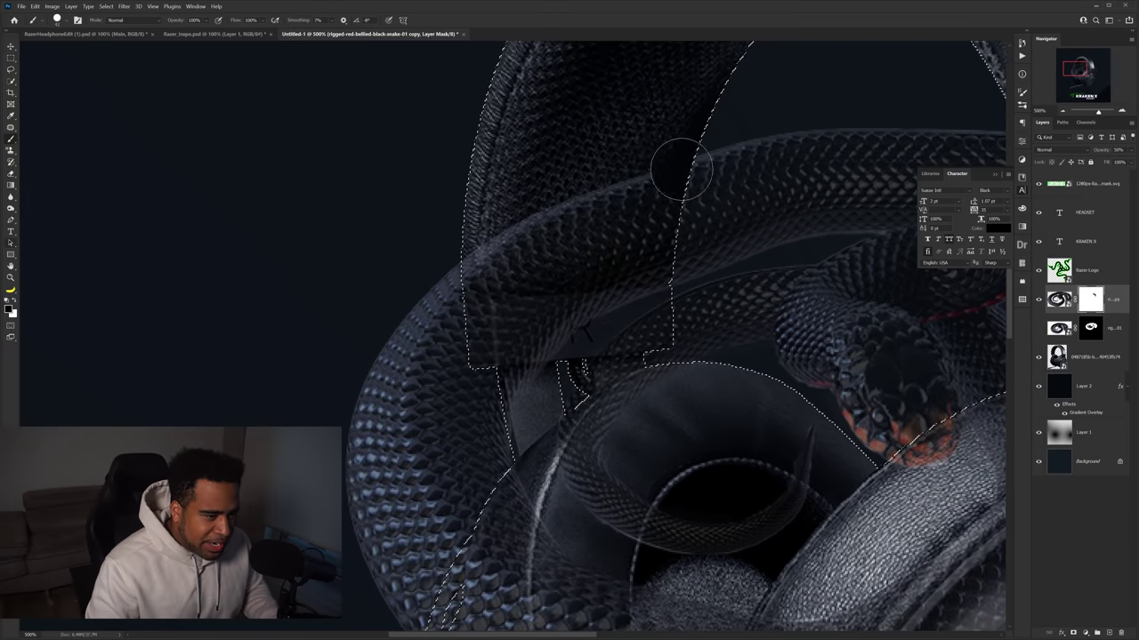
scroll(575, 310, down, 5)
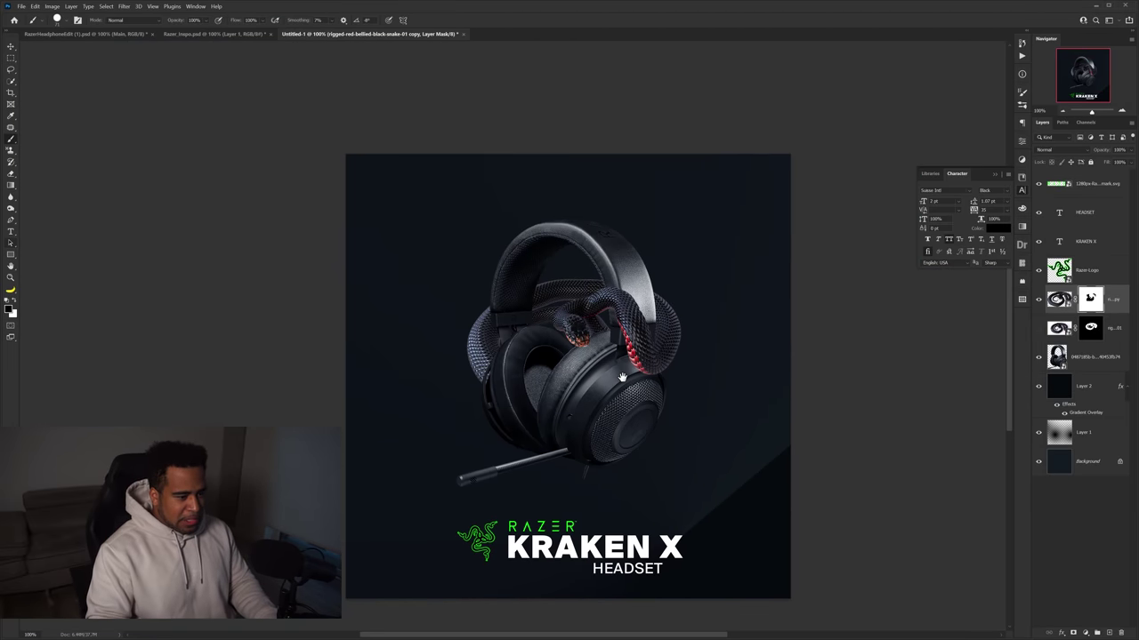
drag(621, 378, 626, 364)
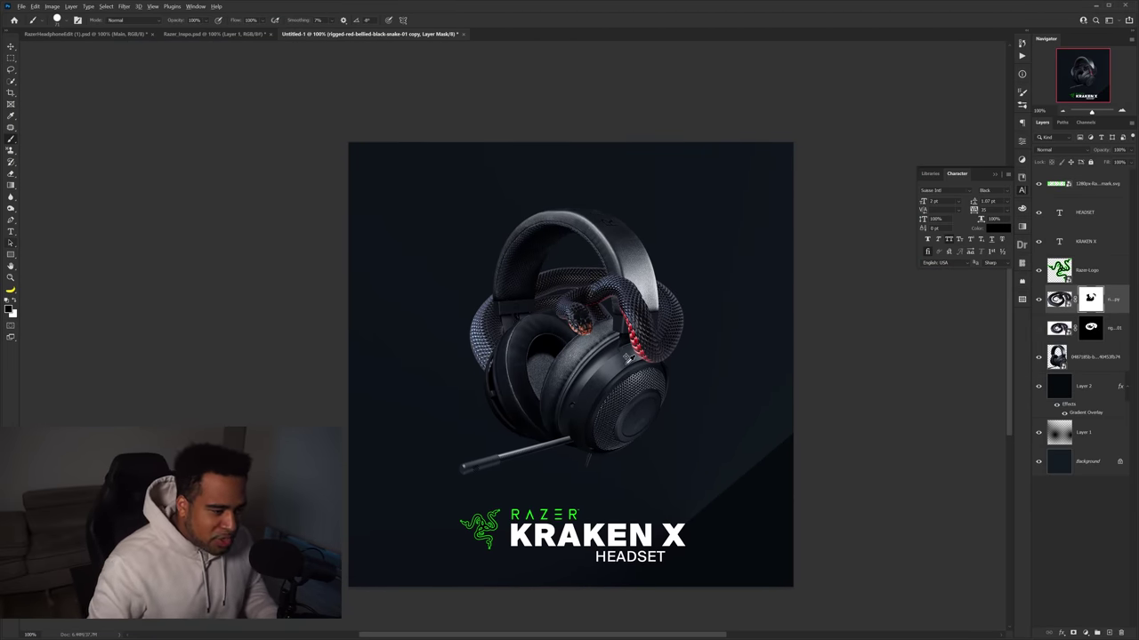
Refine the snake's mask so its tail is painted back in, curling over the inside of the far ear cup
scroll(627, 357, up, 1)
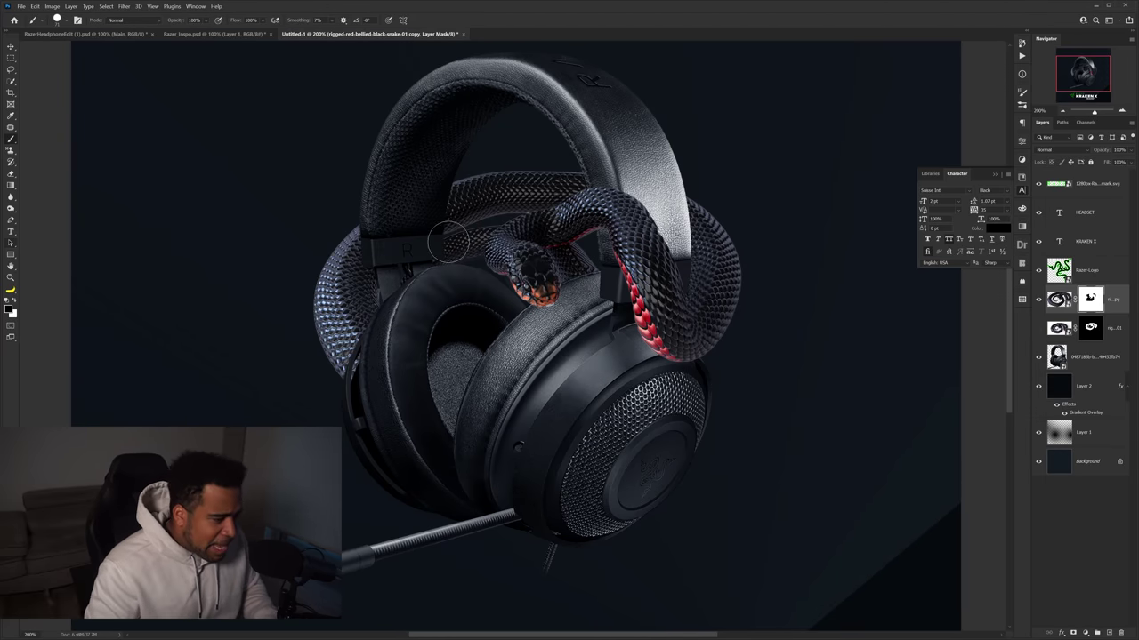
scroll(436, 259, up, 1)
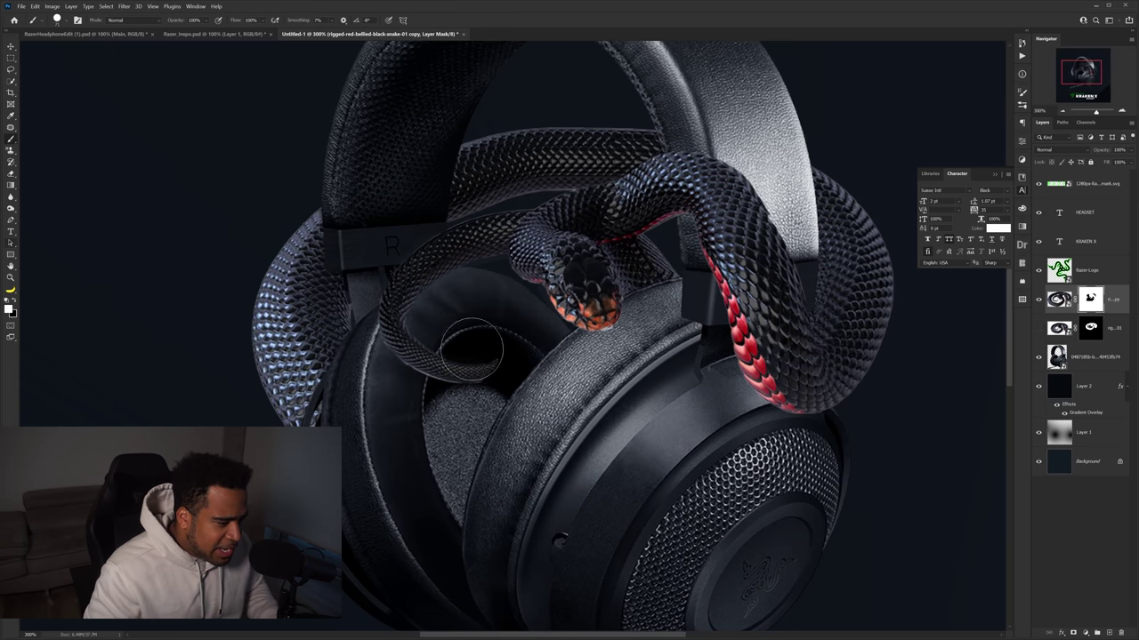
scroll(504, 309, down, 5)
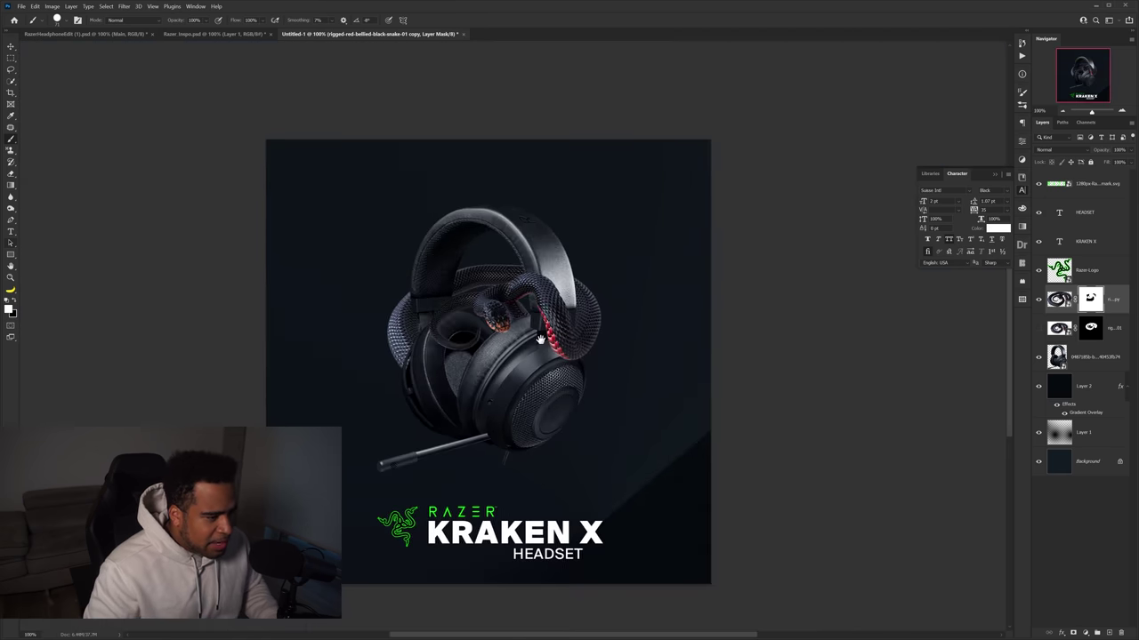
scroll(623, 274, up, 4)
drag(624, 273, 633, 275)
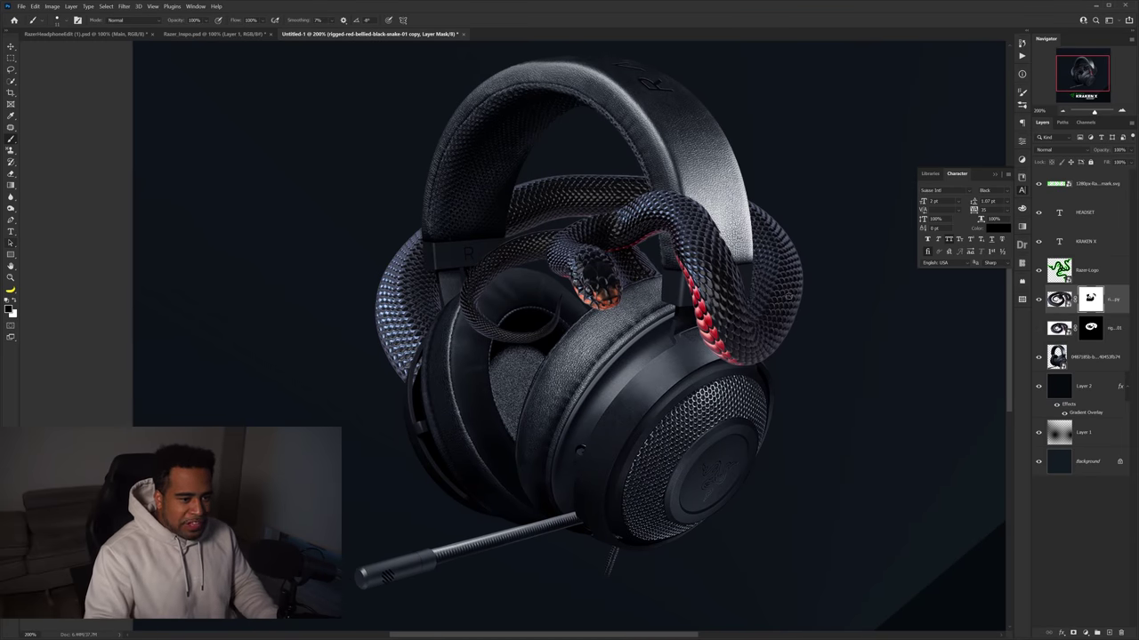
Add a Gradient Map adjustment clipped to the masked snake layer
key(v)
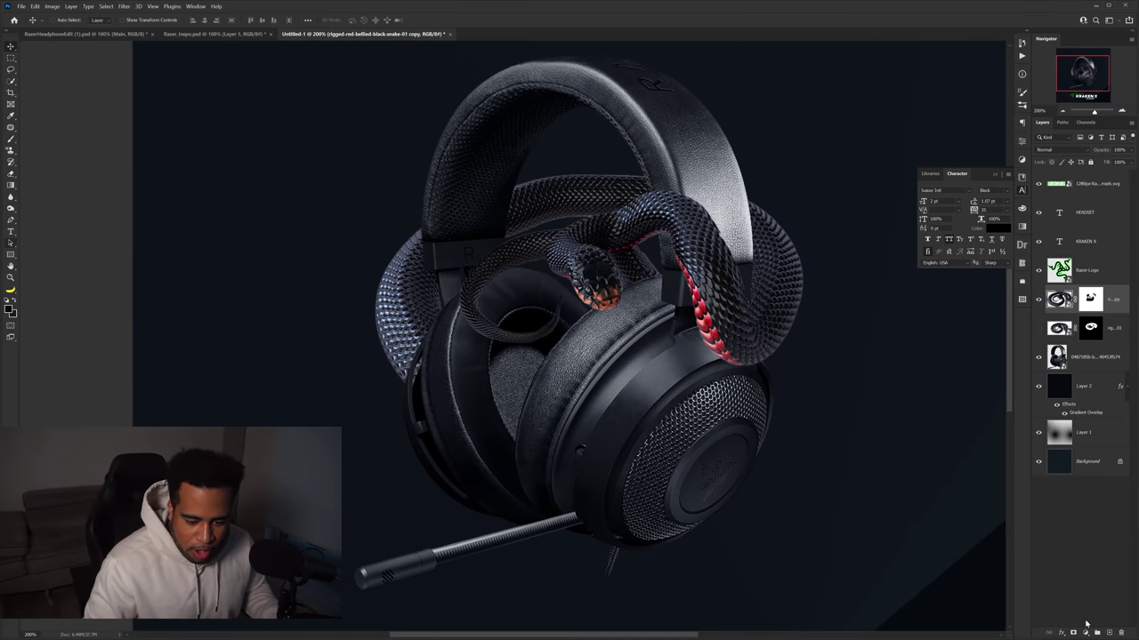
click(1085, 632)
click(1081, 624)
key(ctrl+alt+g)
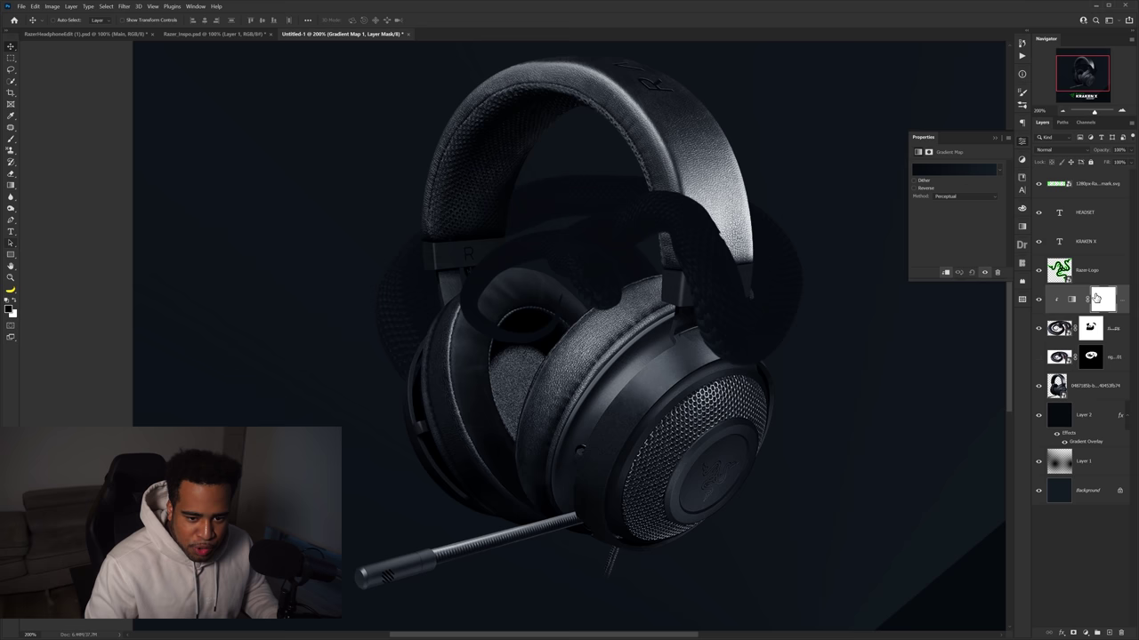
Try dark preset gradients on the snake's Gradient Map and hide the adjustment layer
click(962, 173)
click(1002, 311)
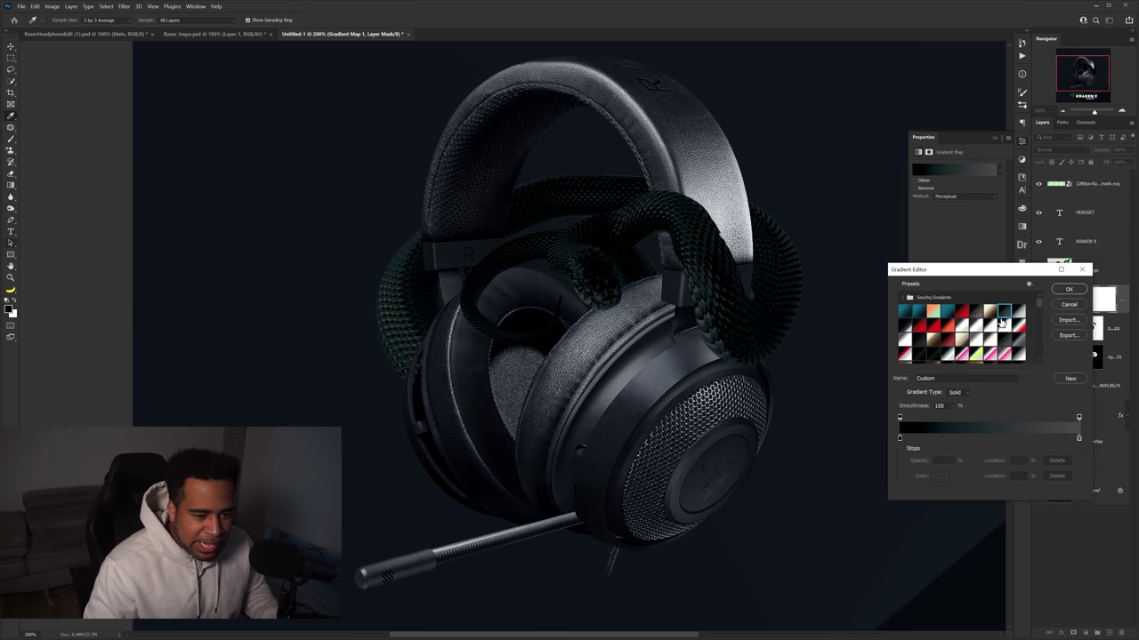
scroll(1005, 340, down, 3)
click(1064, 303)
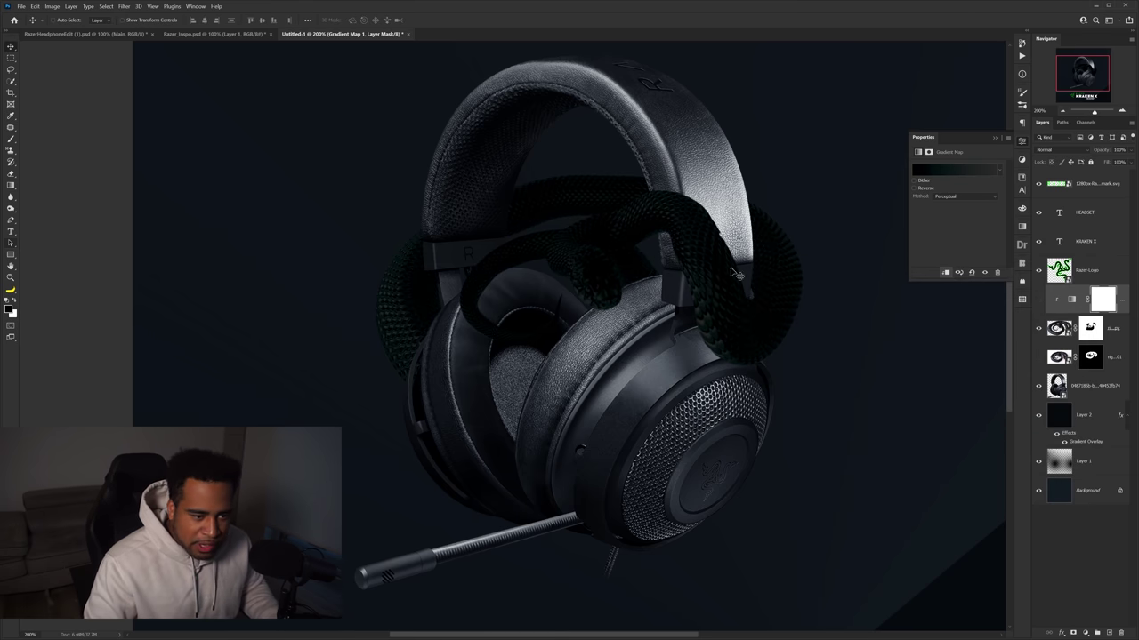
click(1037, 300)
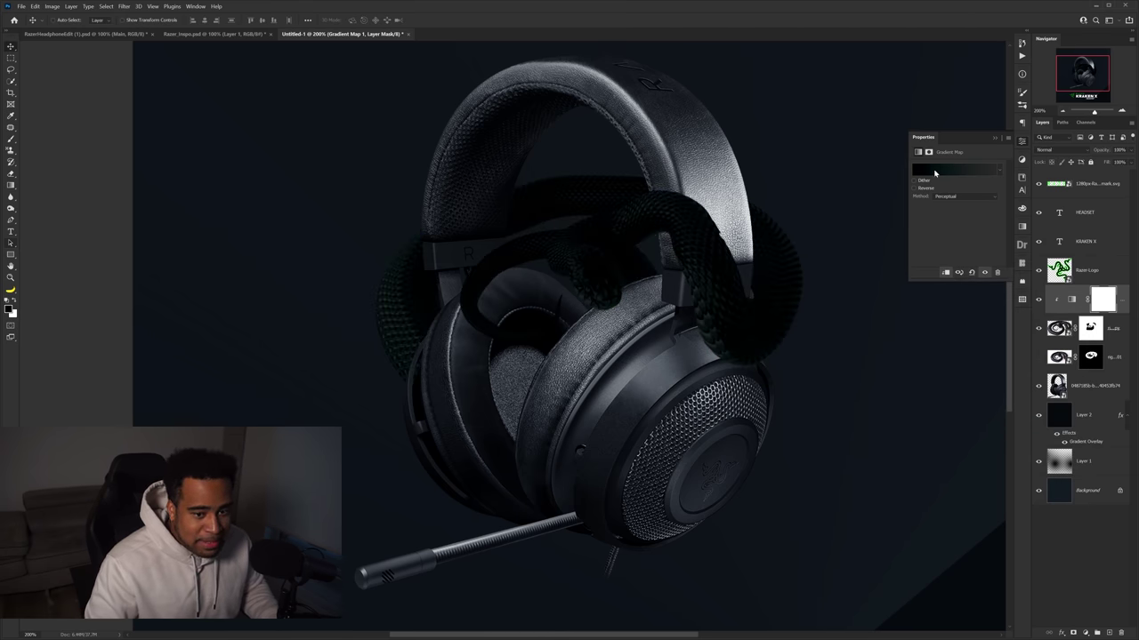
click(1022, 158)
click(1037, 299)
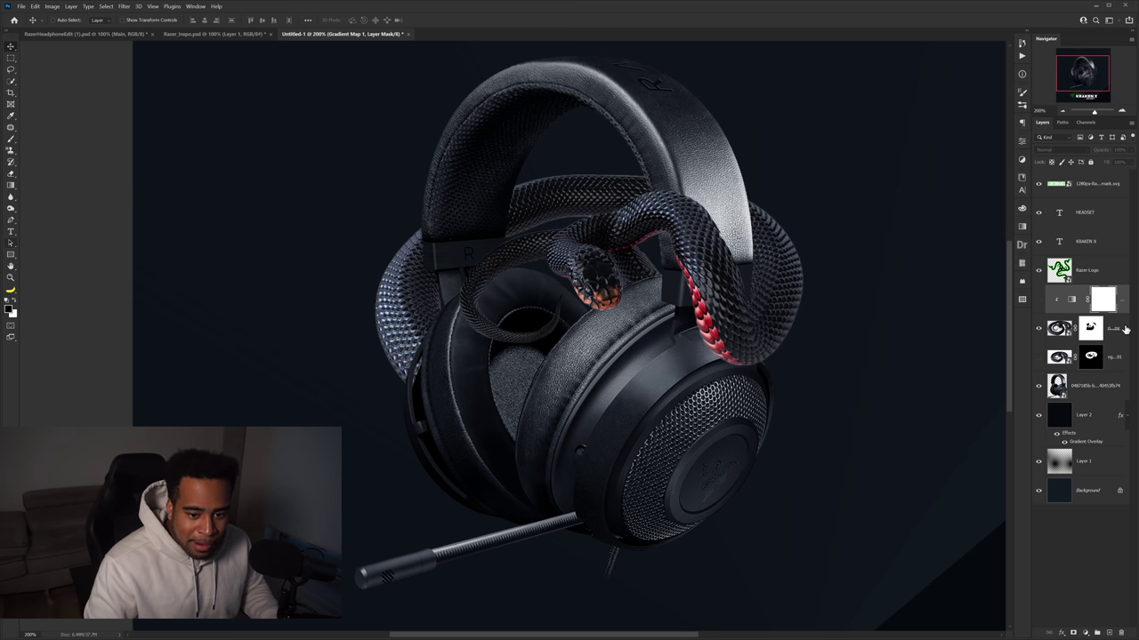
Apply the Camera Raw Filter to the snake layer to neutralize its blue tint and strengthen the scale contrast
click(1059, 329)
click(124, 6)
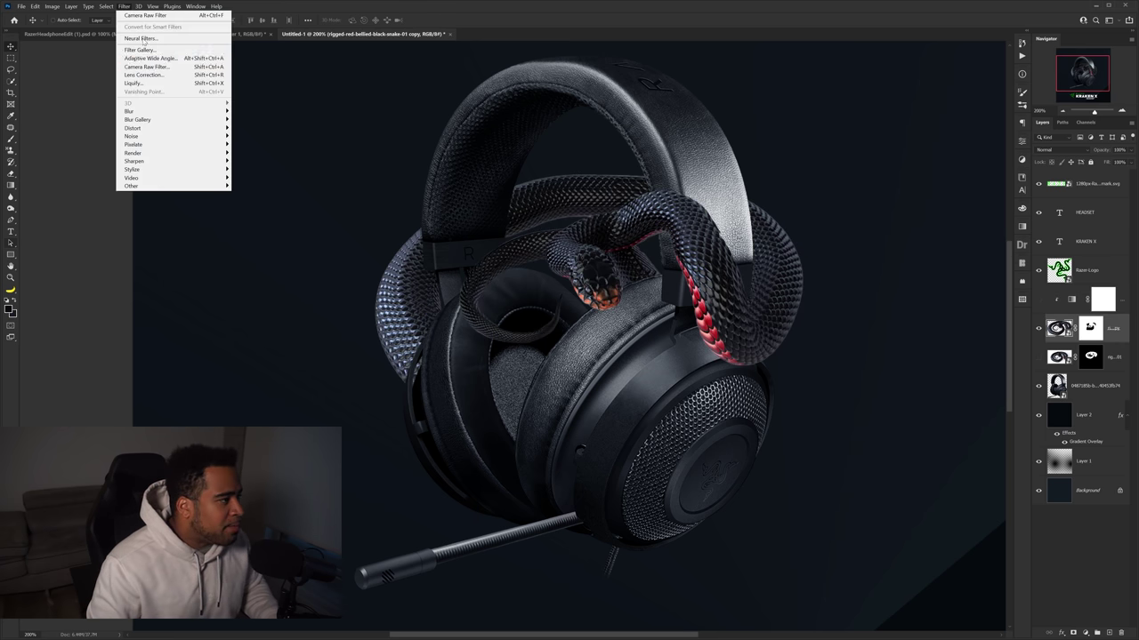
click(153, 68)
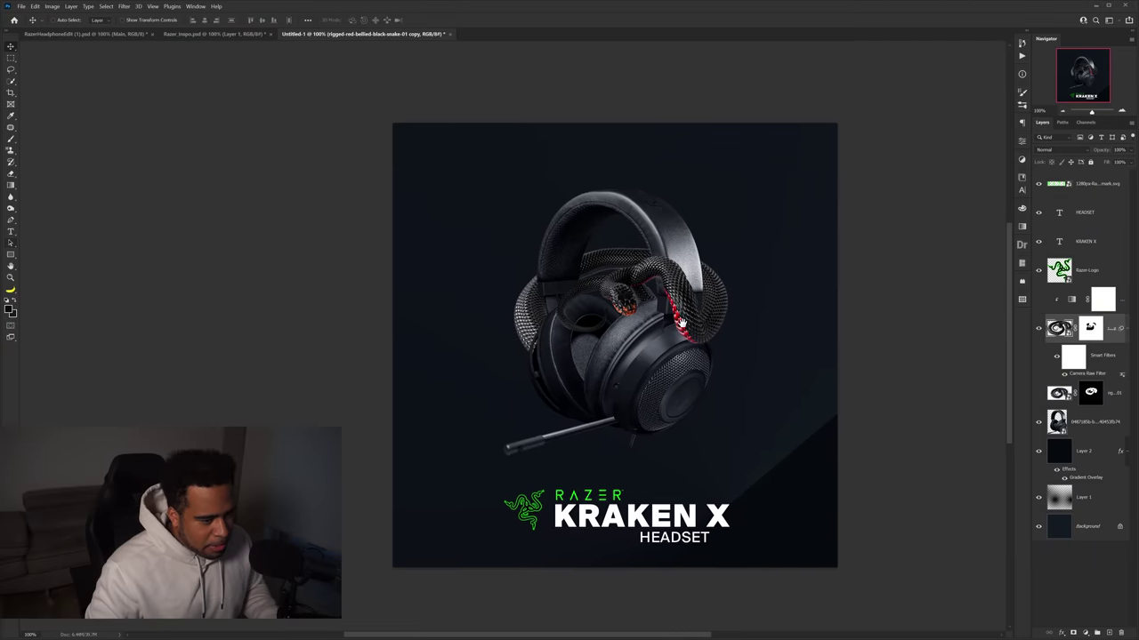
drag(682, 324, 678, 321)
Select the headset layer and apply the Camera Raw Filter to it
scroll(646, 298, up, 2)
ctrl+click(639, 351)
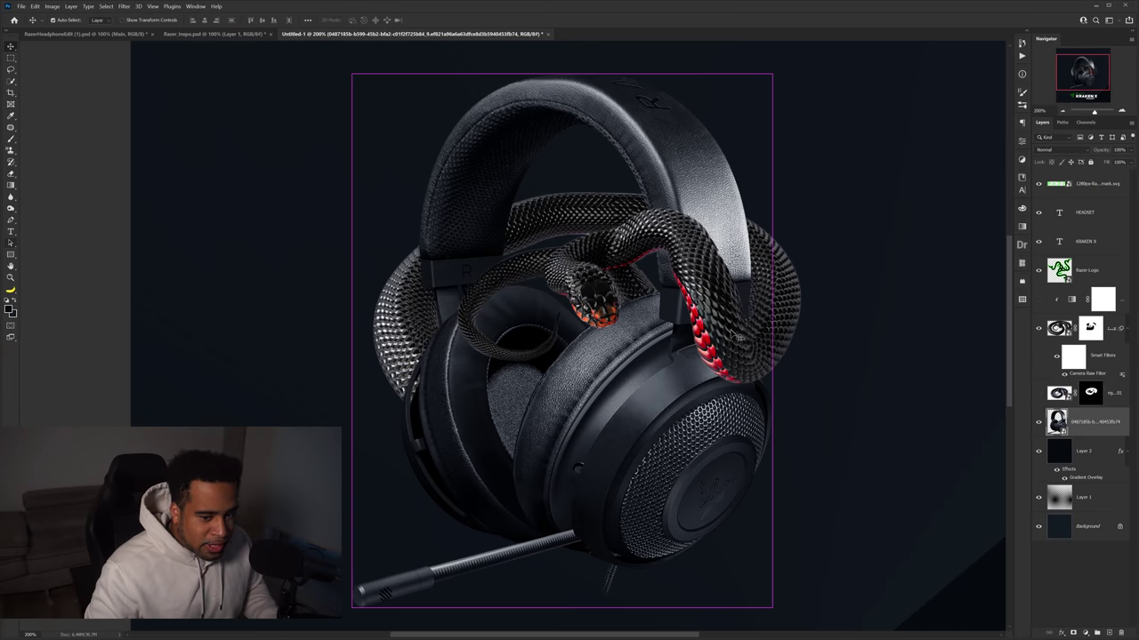
click(124, 6)
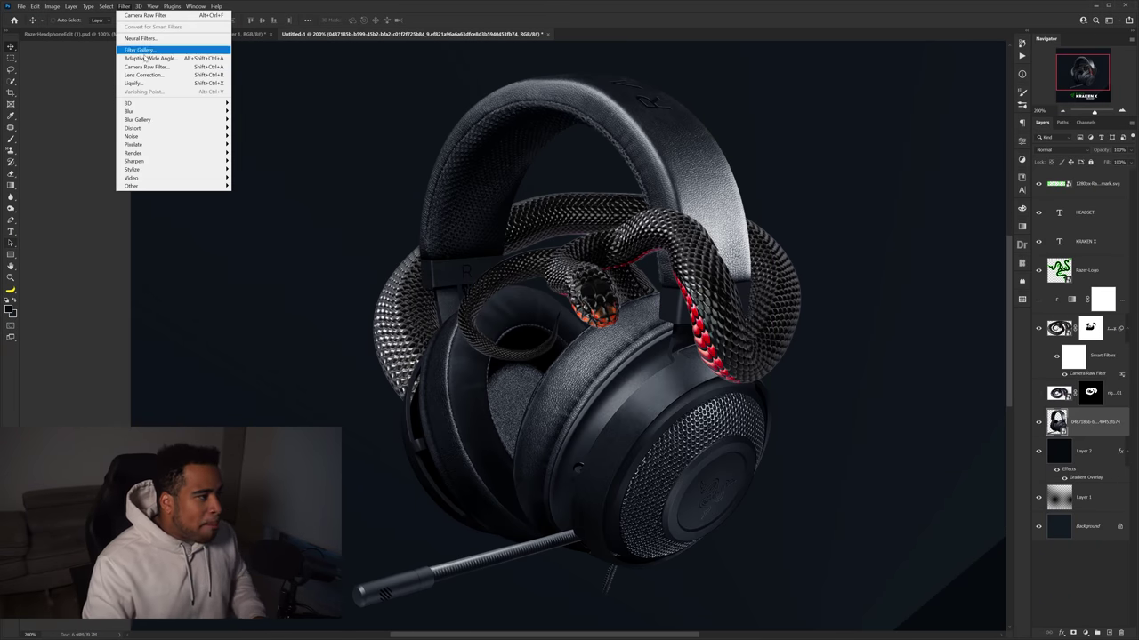
click(146, 67)
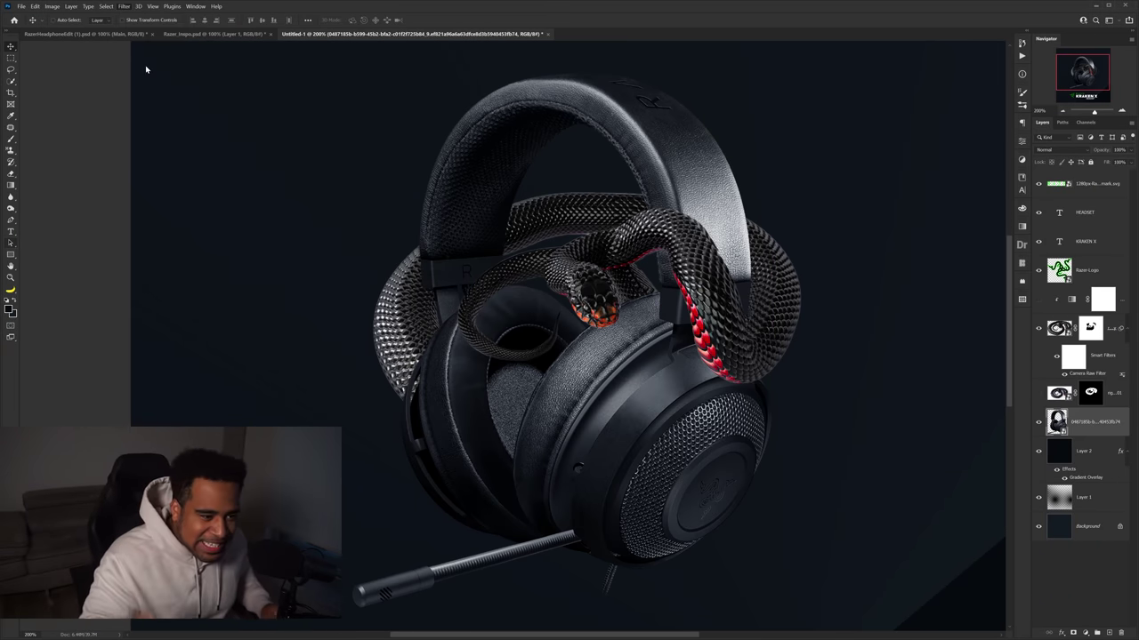
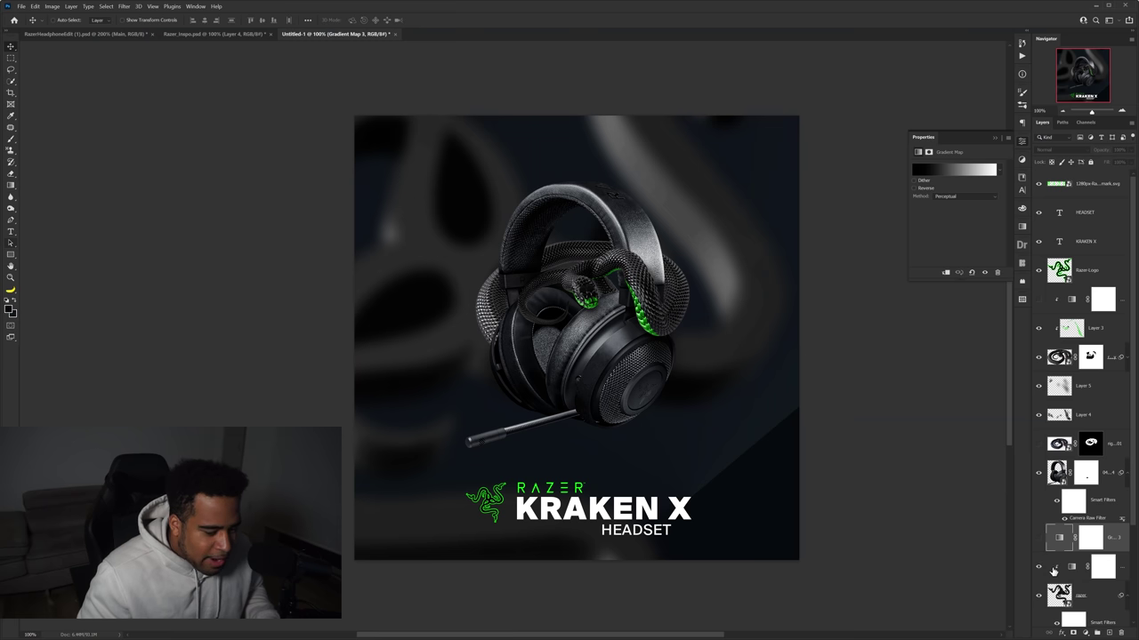
Compare the background Razer logo with and without its clipped Gradient Map and Gaussian Blur
click(1038, 567)
click(1038, 567)
scroll(1065, 571, down, 1)
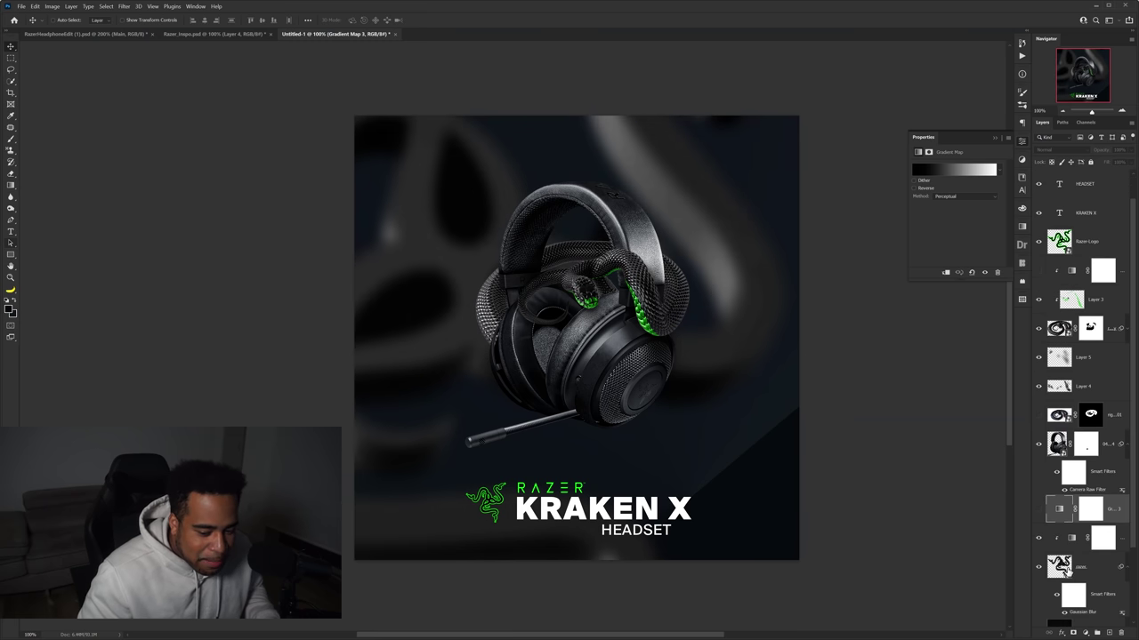
click(1063, 614)
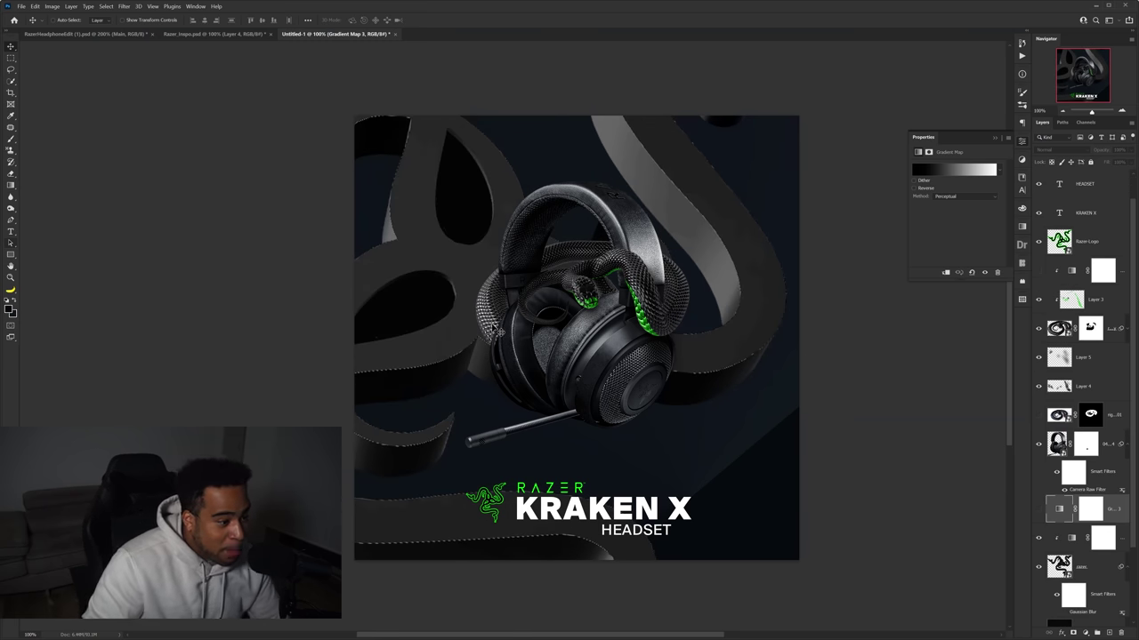
click(1064, 613)
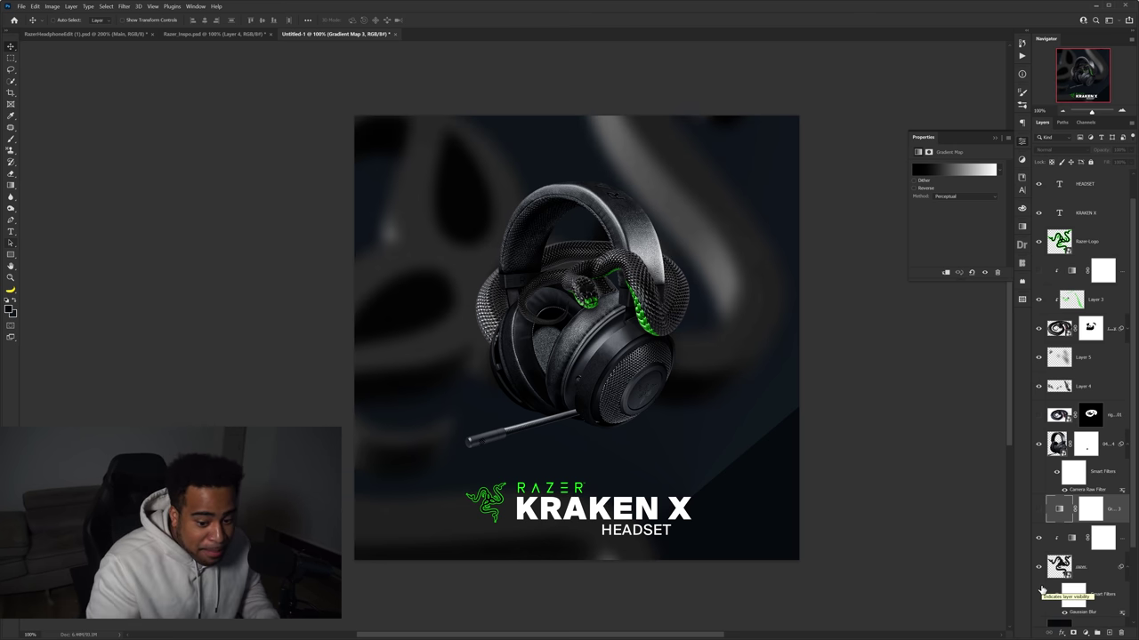
Show the Gradient Map below the headset and change its black stop to a near-black navy (#06070b)
click(1038, 509)
click(954, 169)
click(901, 439)
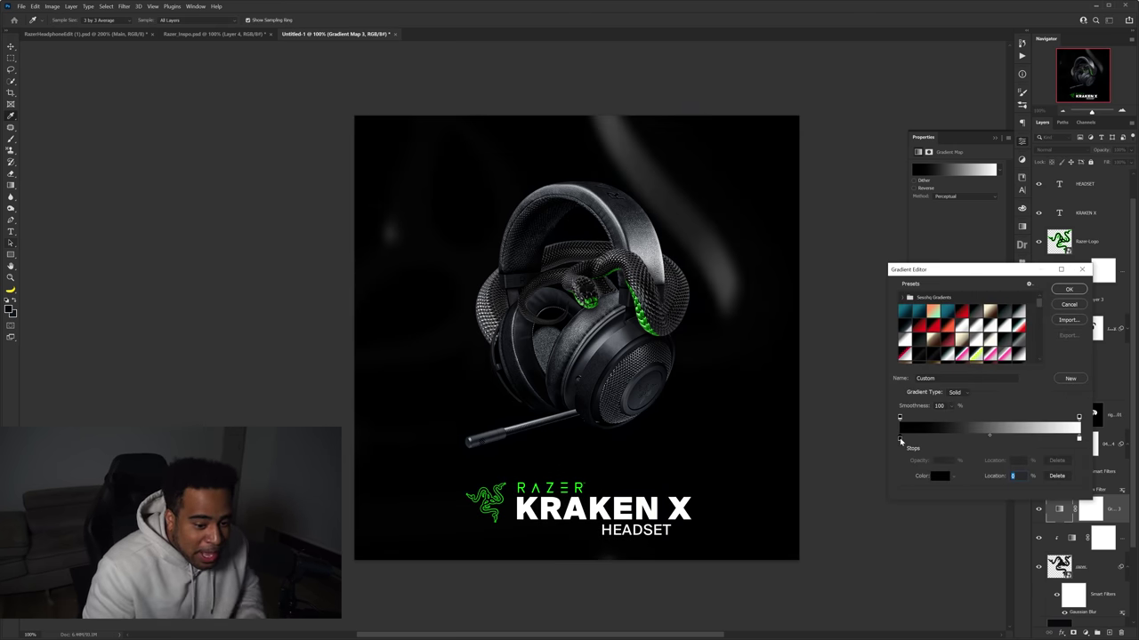
click(9, 309)
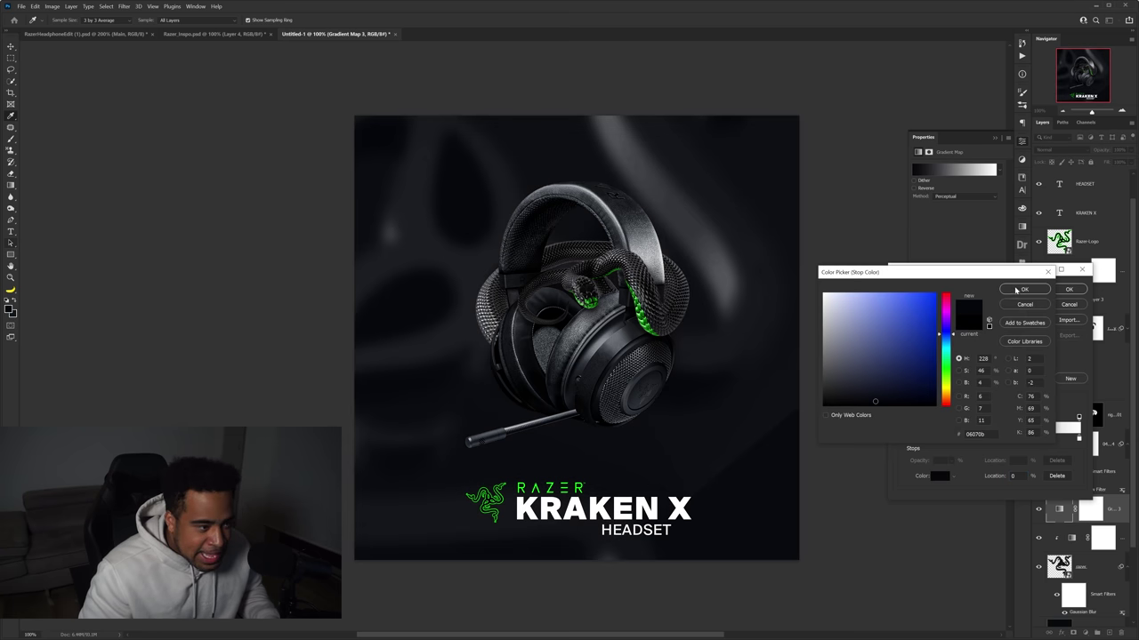
click(1022, 290)
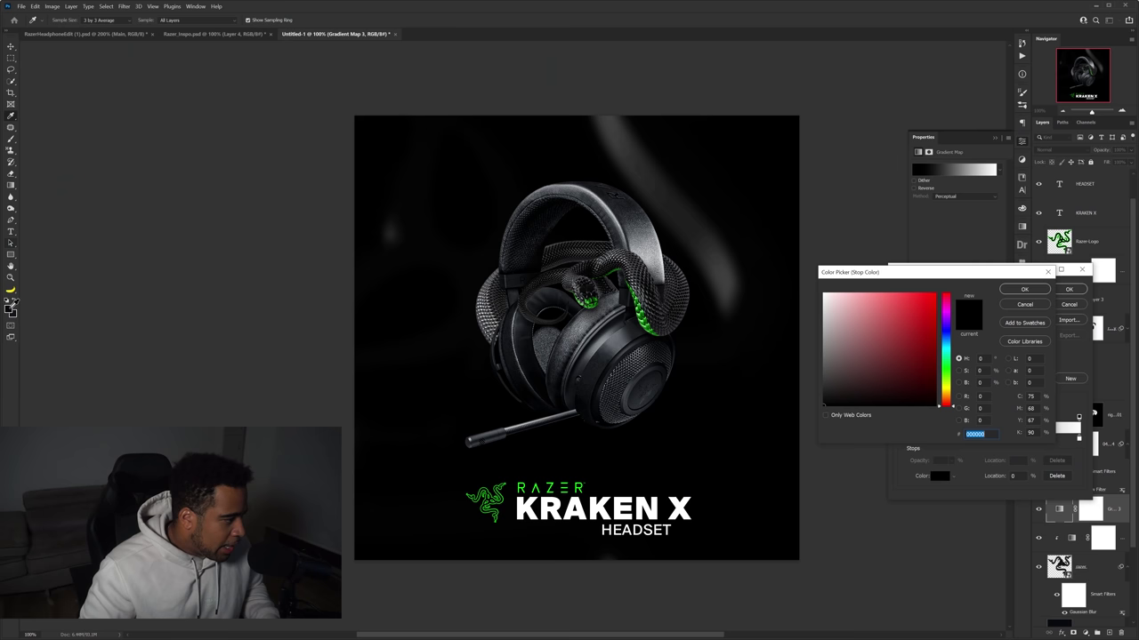
click(1023, 289)
click(1069, 289)
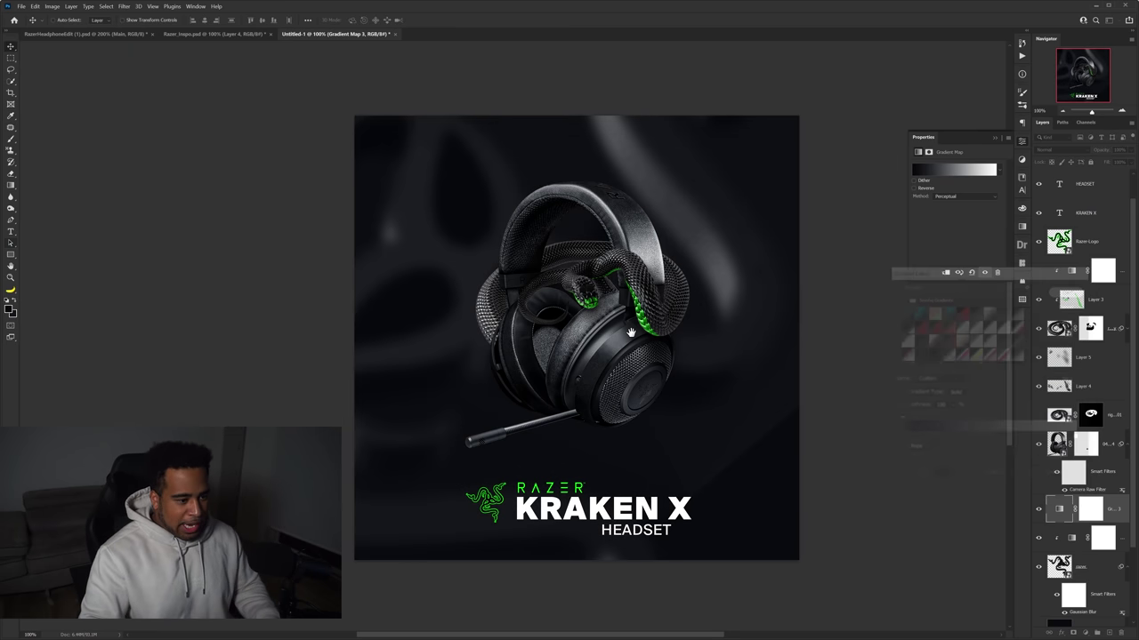
drag(631, 333, 662, 298)
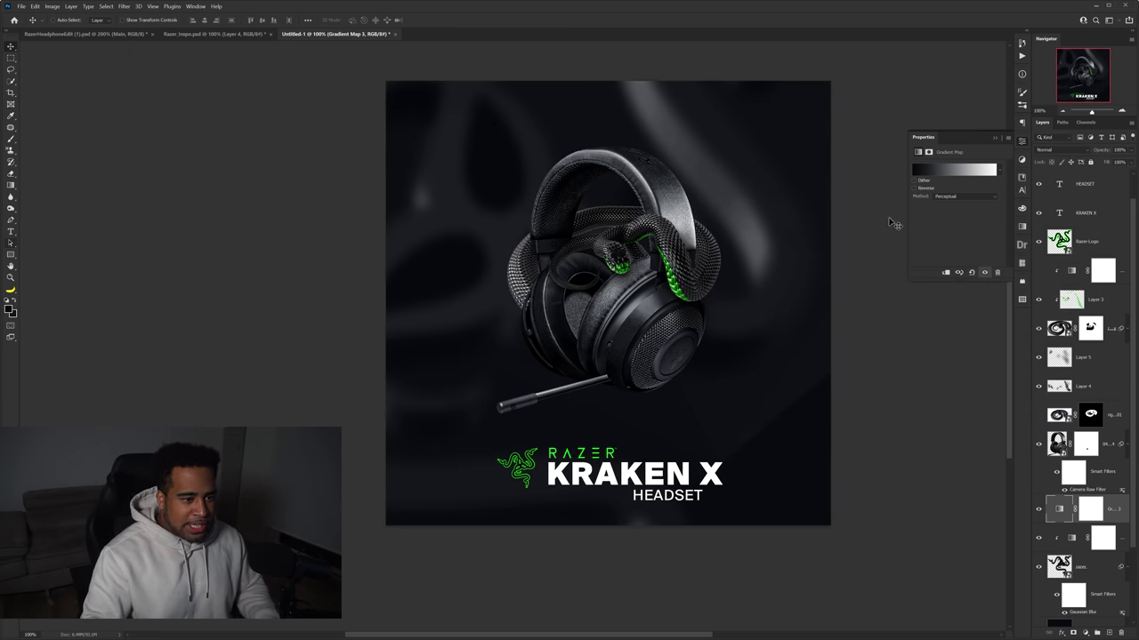
click(1021, 141)
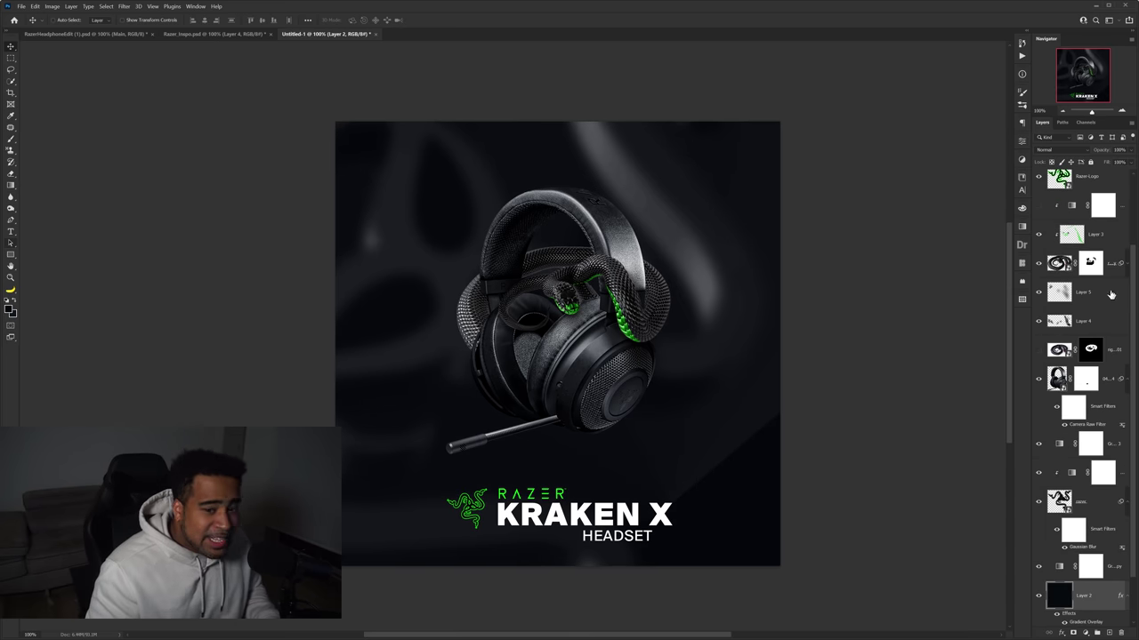
scroll(1111, 241, up, 3)
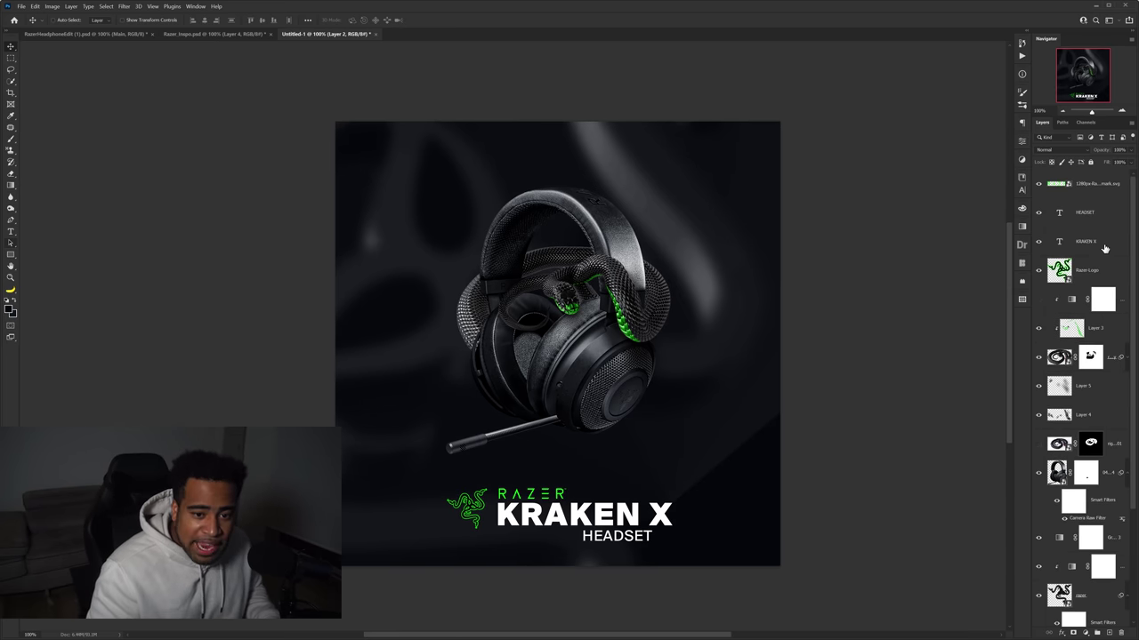
Add a new layer above the Razer wordmark and set its blend mode to Linear Dodge (Add)
click(1085, 186)
key(ctrl+shift+n)
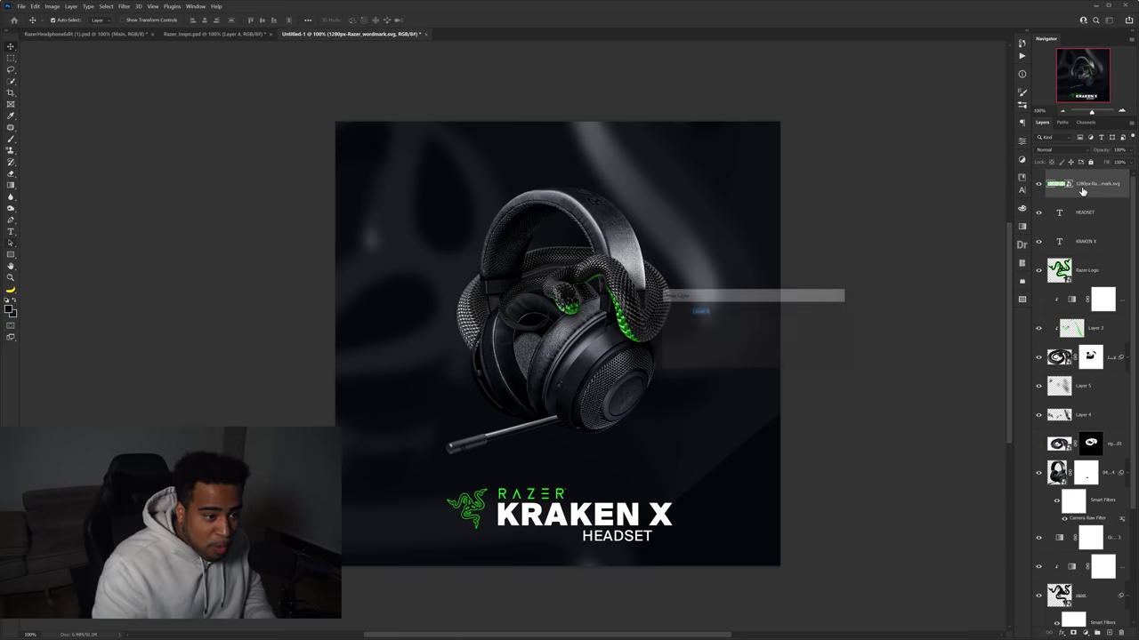
key(Return)
key(b)
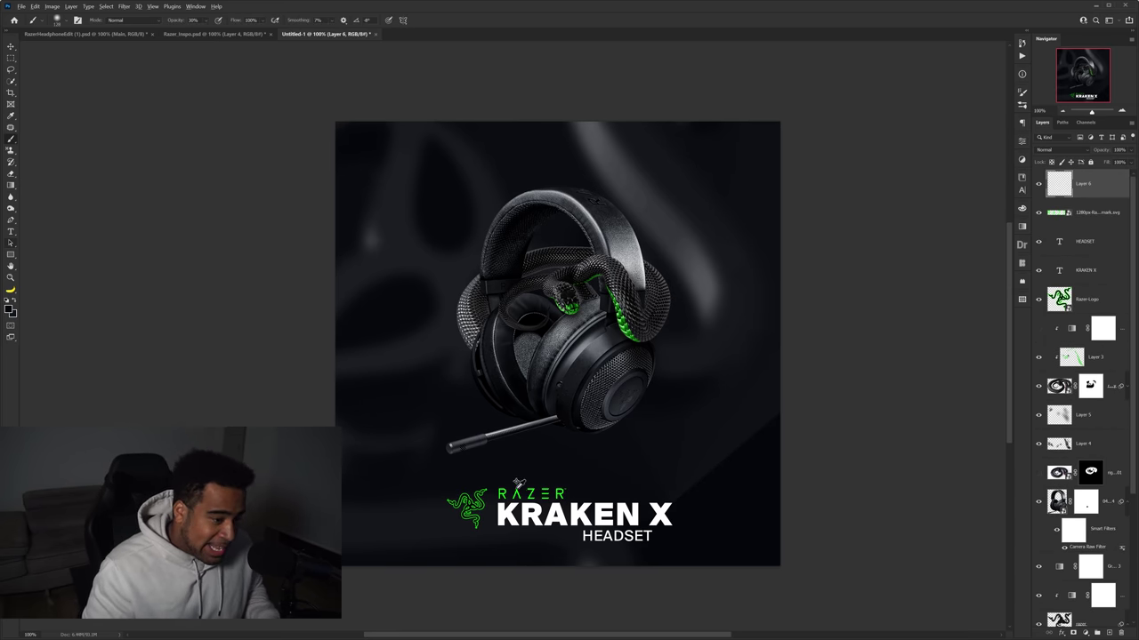
click(1054, 150)
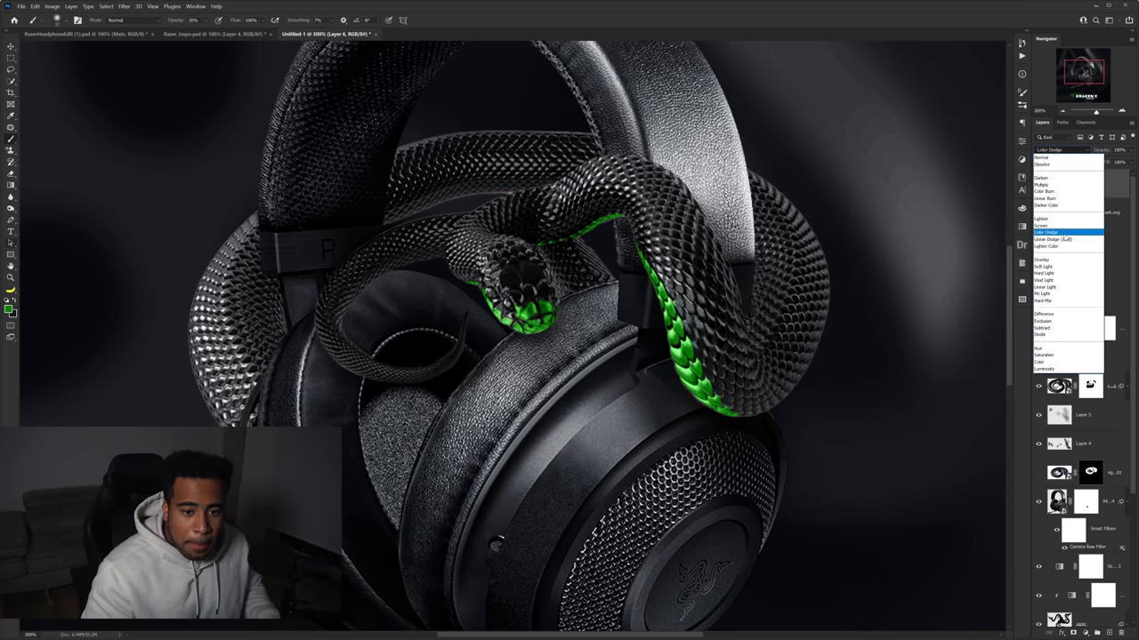
click(1065, 240)
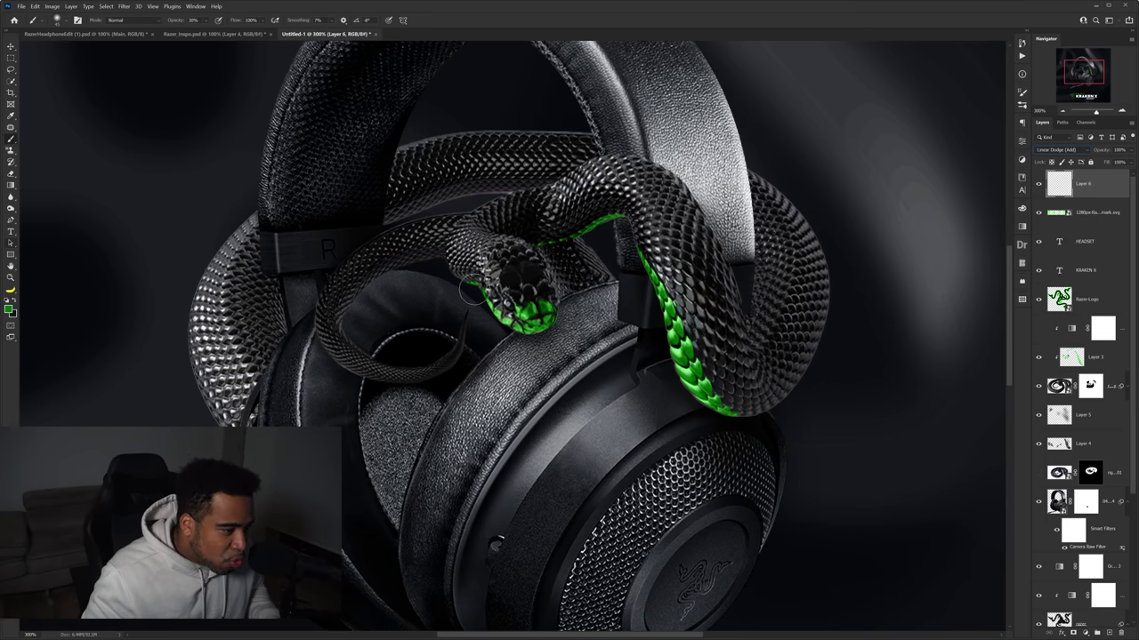
Brush a soft green glow over the green scales on the snake's chin and along its belly
mouse_move(472, 293)
mouse_down()
mouse_move(538, 313)
mouse_move(491, 312)
mouse_move(516, 322)
mouse_up()
mouse_move(557, 258)
mouse_down()
mouse_move(544, 254)
mouse_move(603, 224)
mouse_move(711, 392)
mouse_up()
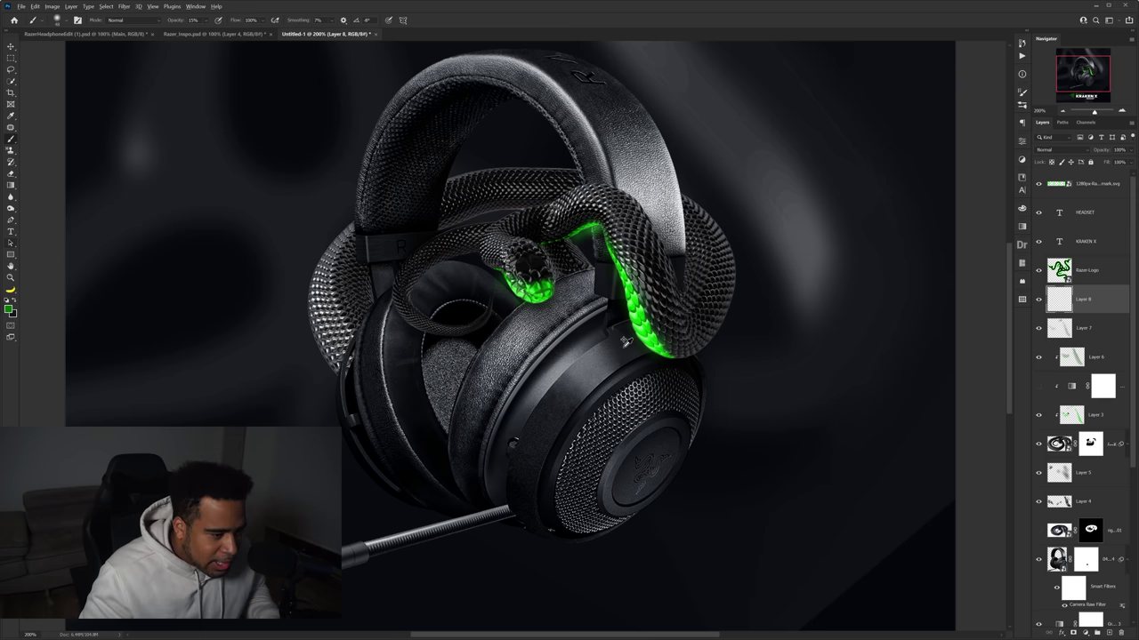
scroll(625, 342, up, 2)
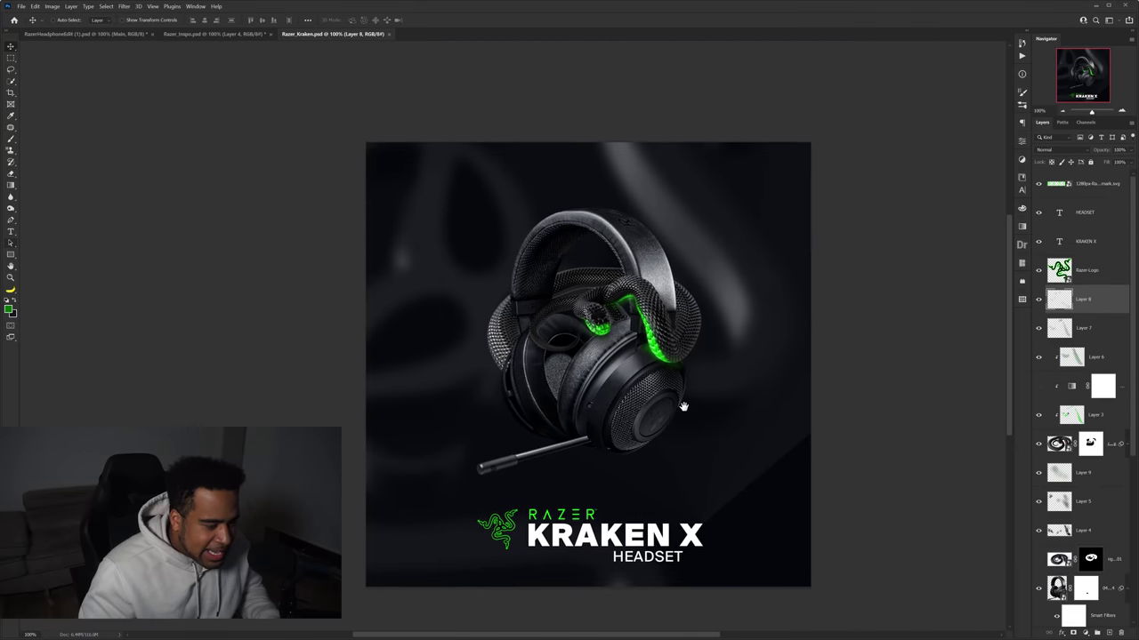
drag(683, 407, 671, 387)
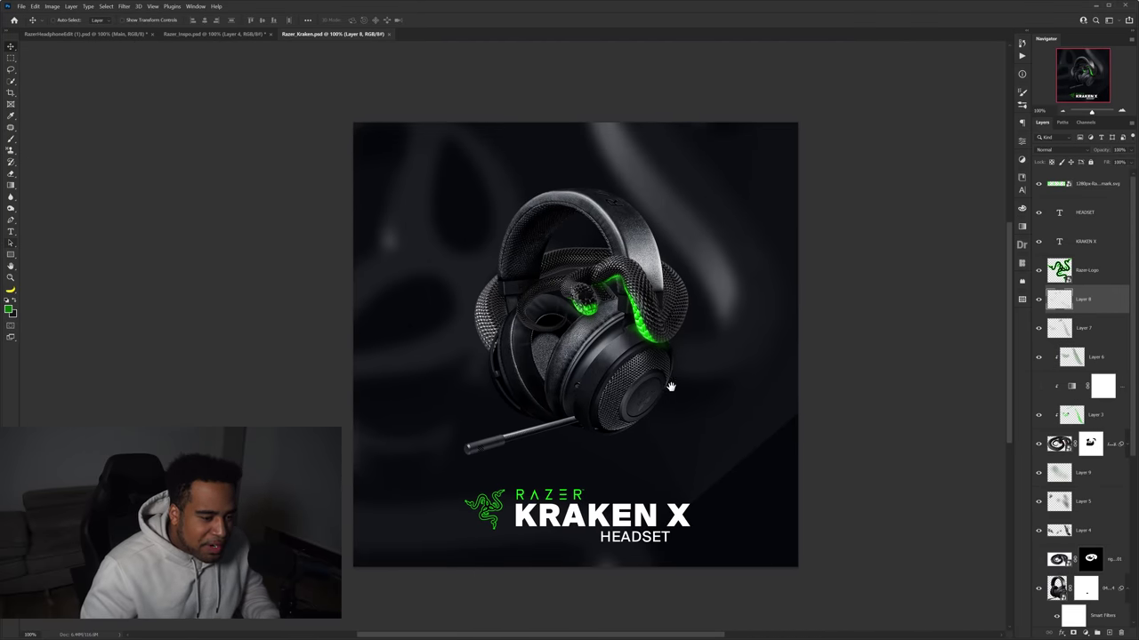
Switch to Razer_Inspo.psd, move the neon-chevron headset reference toward the board's centre and examine its background lines
click(1097, 184)
click(188, 36)
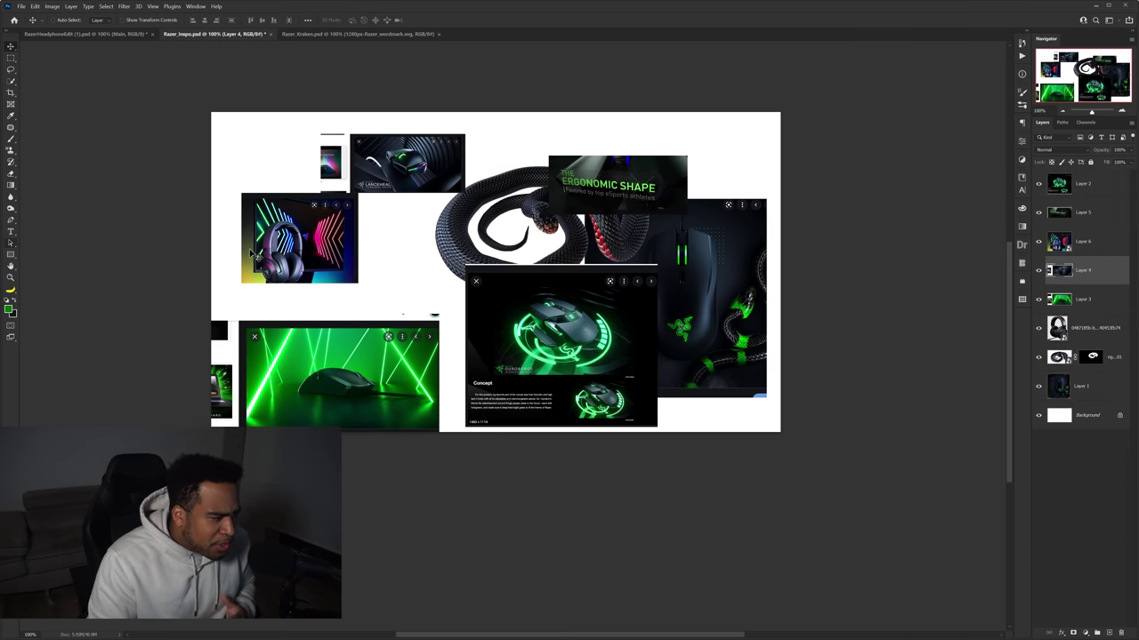
drag(305, 239, 494, 220)
scroll(489, 215, up, 1)
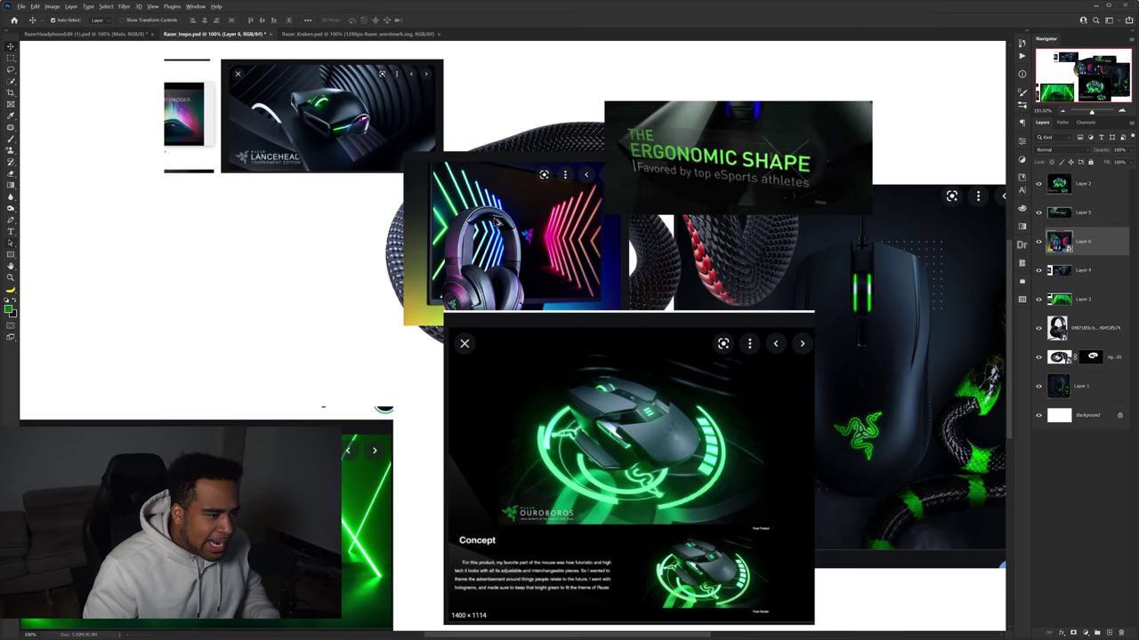
scroll(550, 212, down, 1)
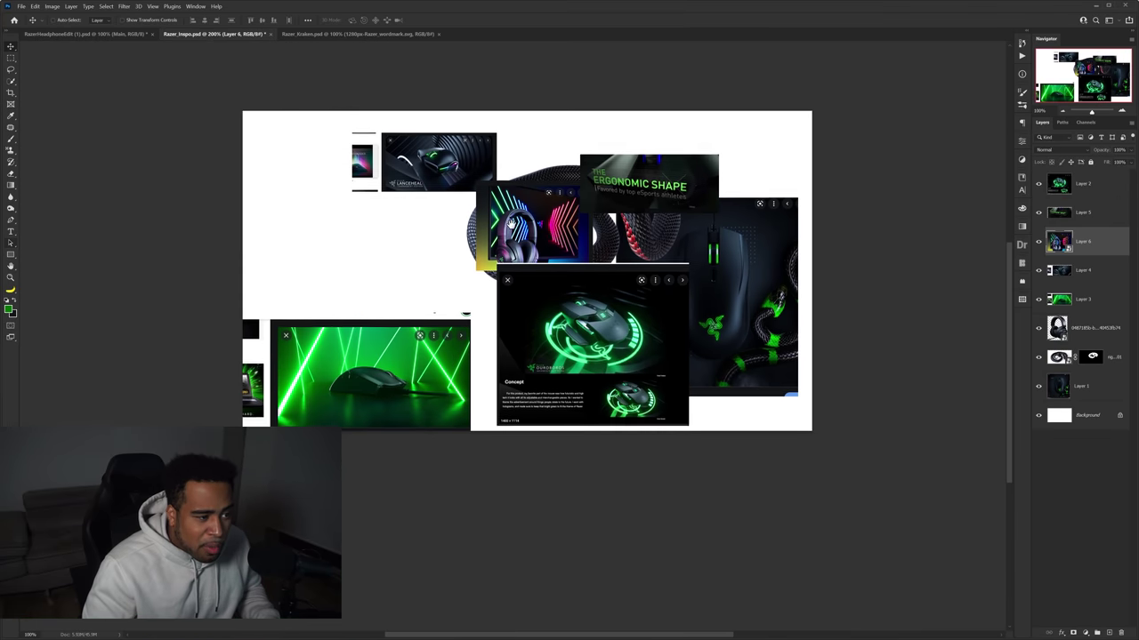
drag(507, 223, 594, 255)
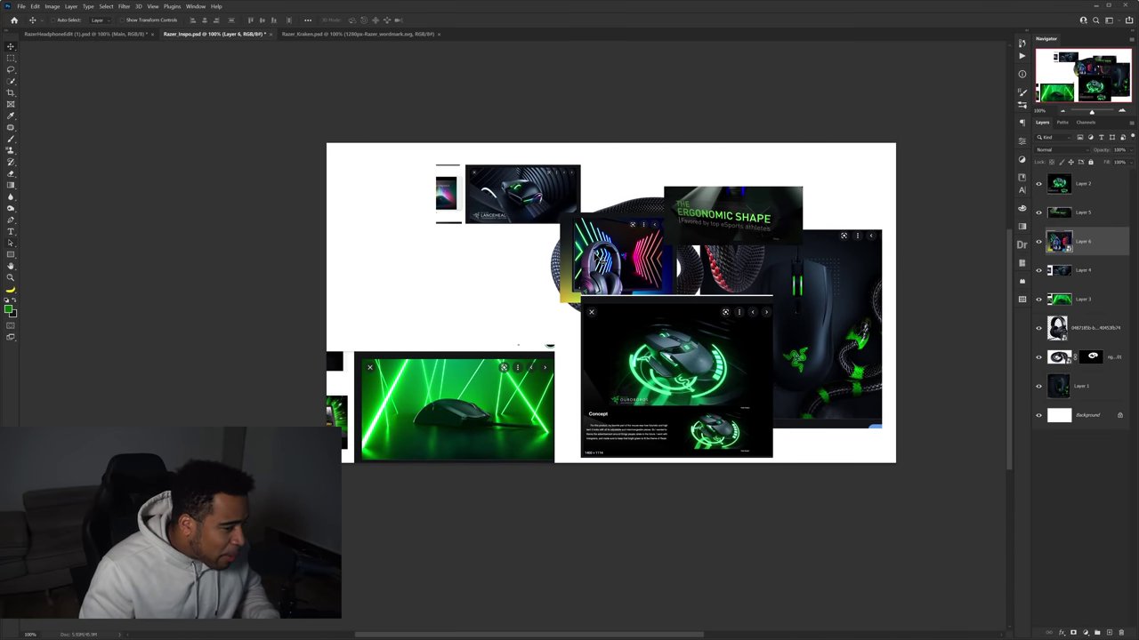
Switch to Illustrator and try to trim the chevron lines' upper ends against a rectangle with the Shape Builder tool
key(p)
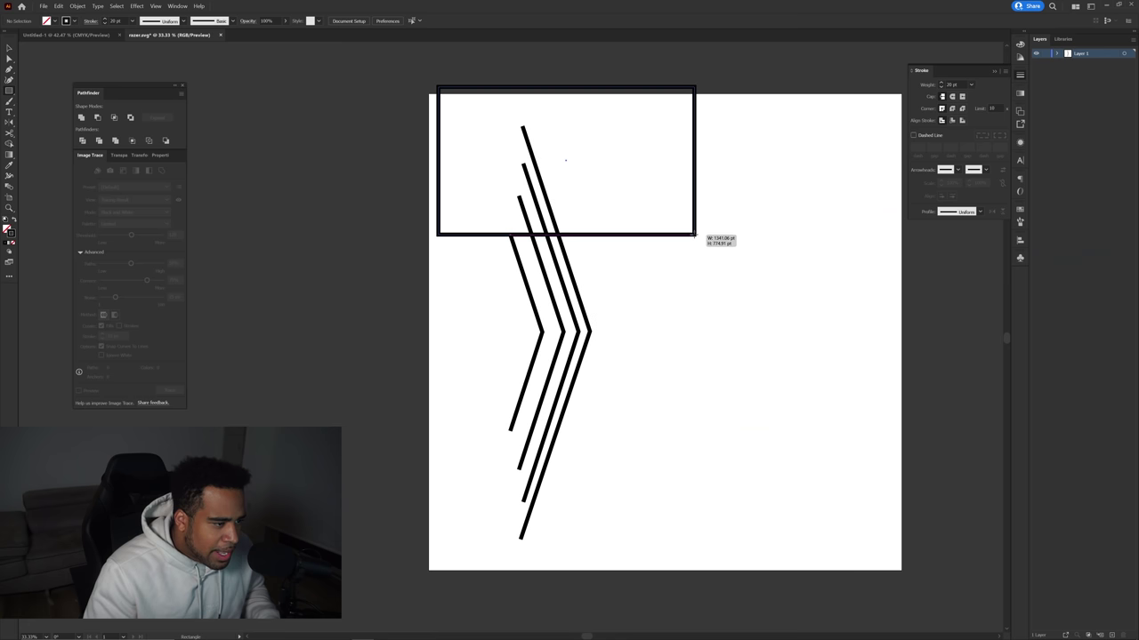
key(shift+m)
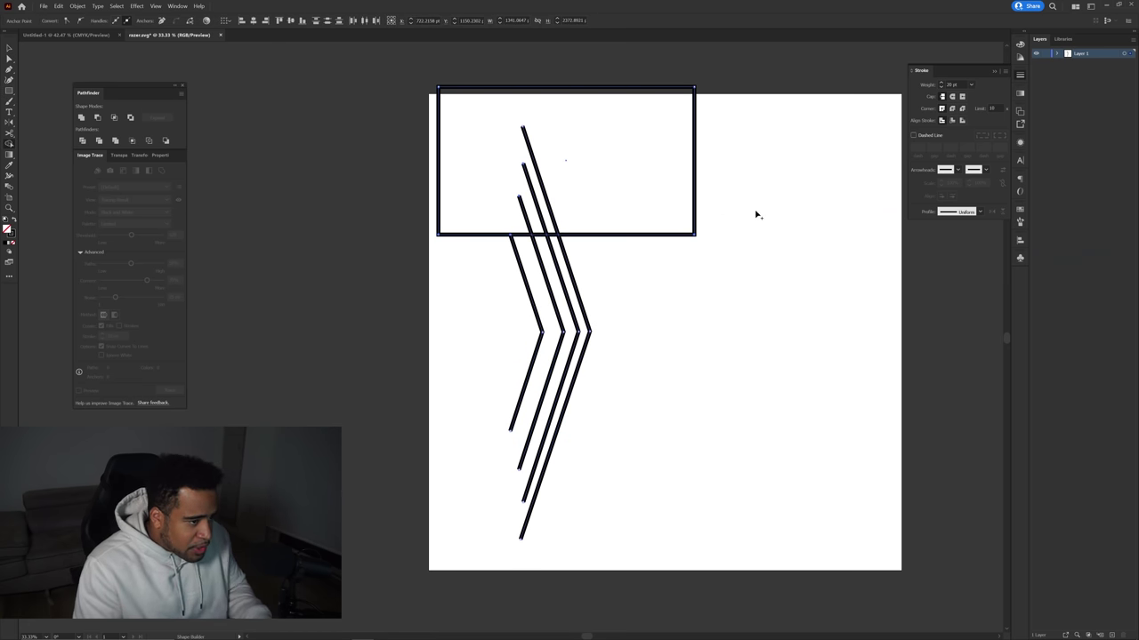
drag(751, 213, 352, 206)
key(ctrl+z)
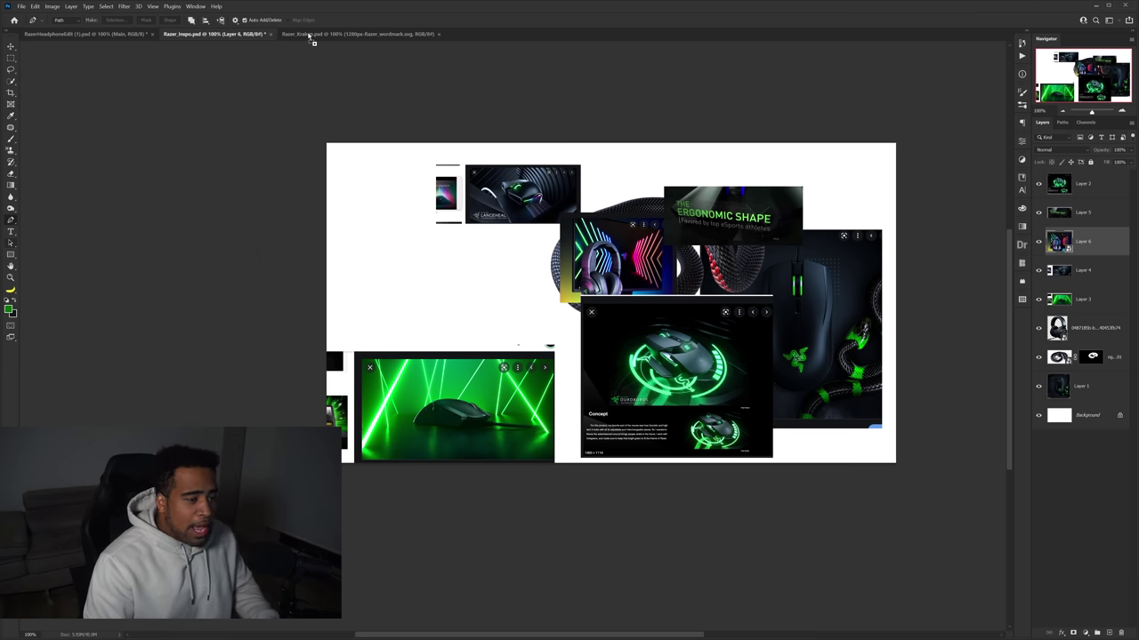
Paste the chevron lines into Razer_Kraken.psd as a Vector Smart Object and invert them to white beside the headset
click(310, 34)
key(ctrl+v)
key(Return)
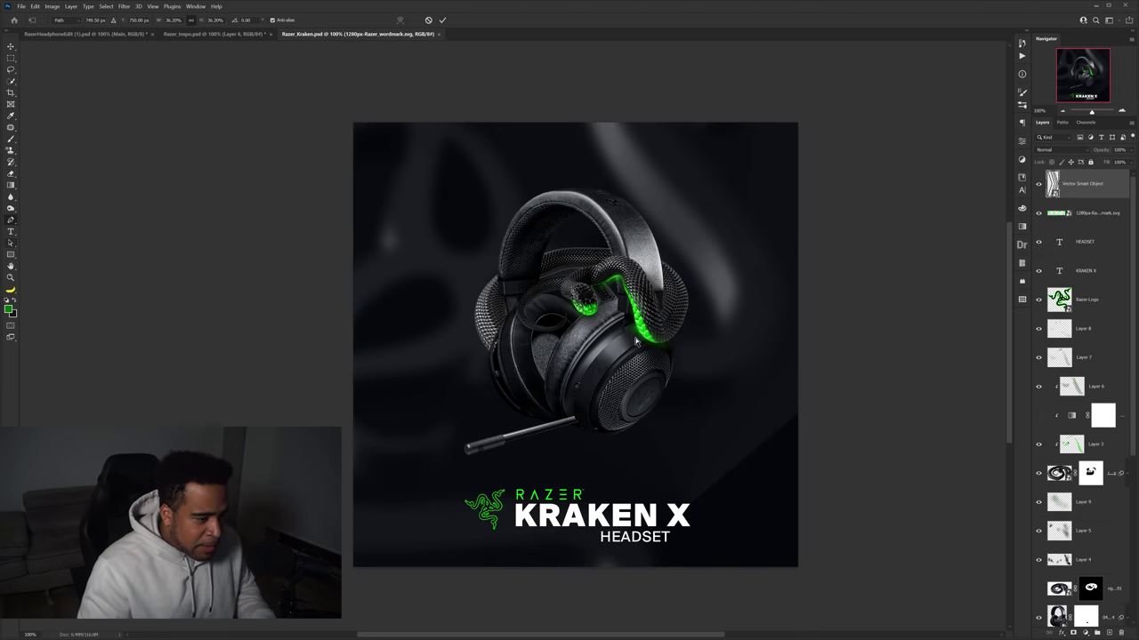
drag(531, 317, 615, 330)
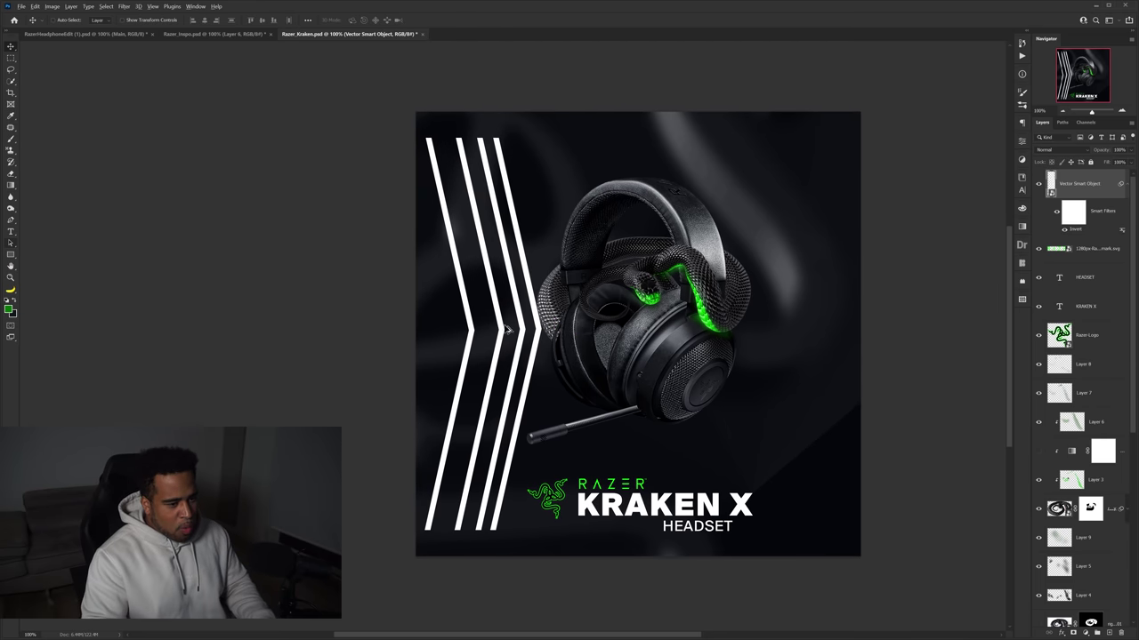
Duplicate the white chevrons to the poster's right side, flip the copy horizontally and place both sets behind the headset
drag(506, 330, 783, 331)
key(ctrl+t)
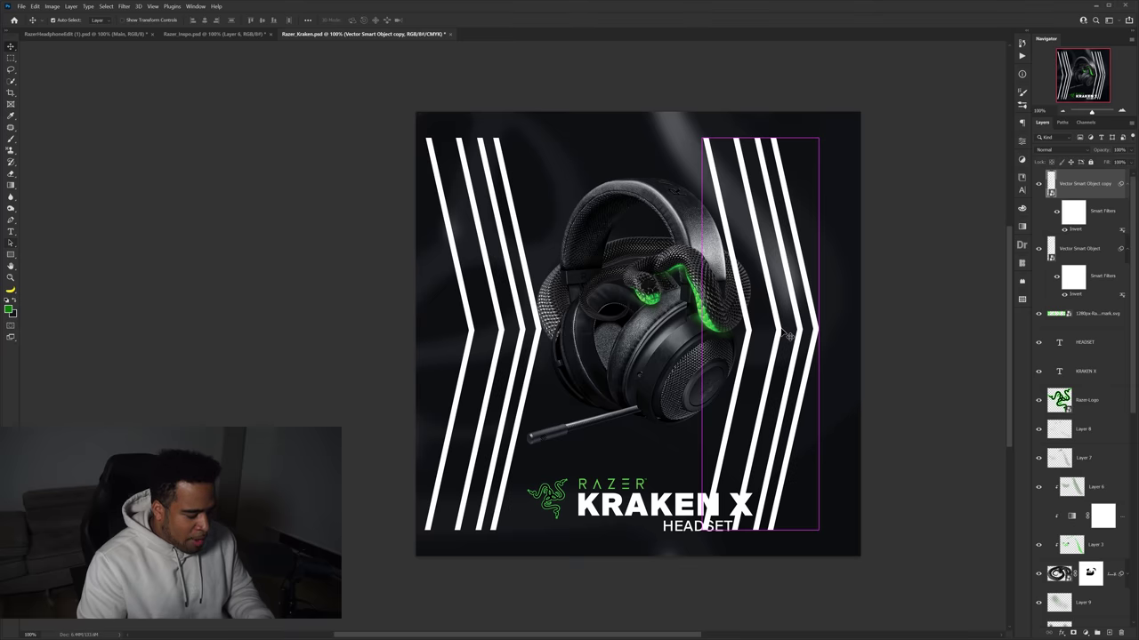
right_click(774, 328)
click(801, 495)
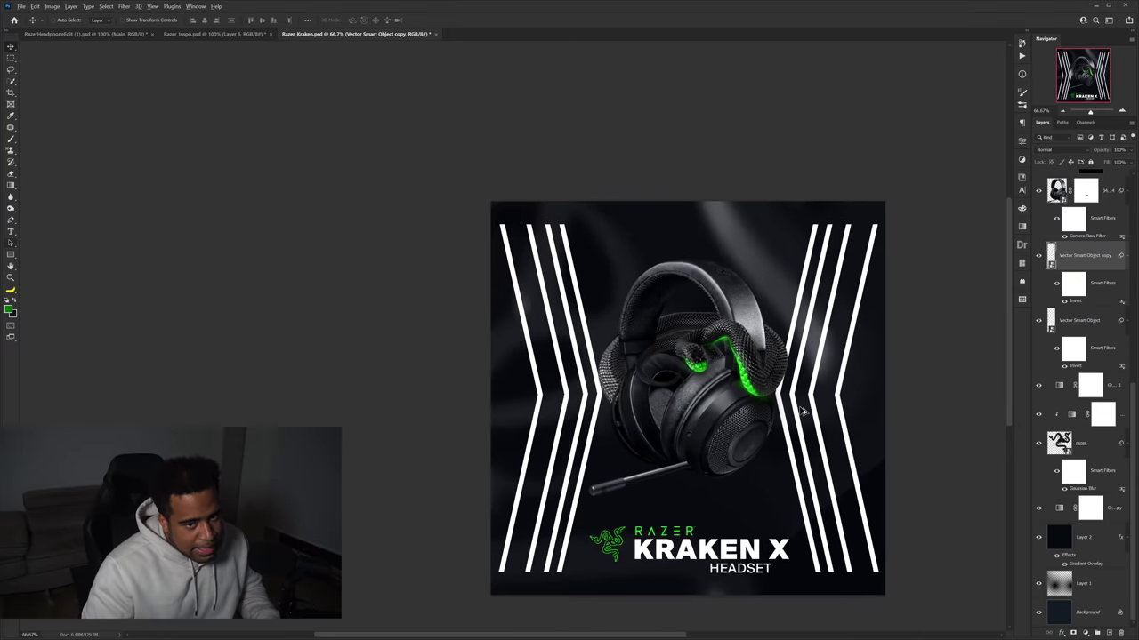
scroll(799, 411, up, 1)
drag(831, 419, 854, 368)
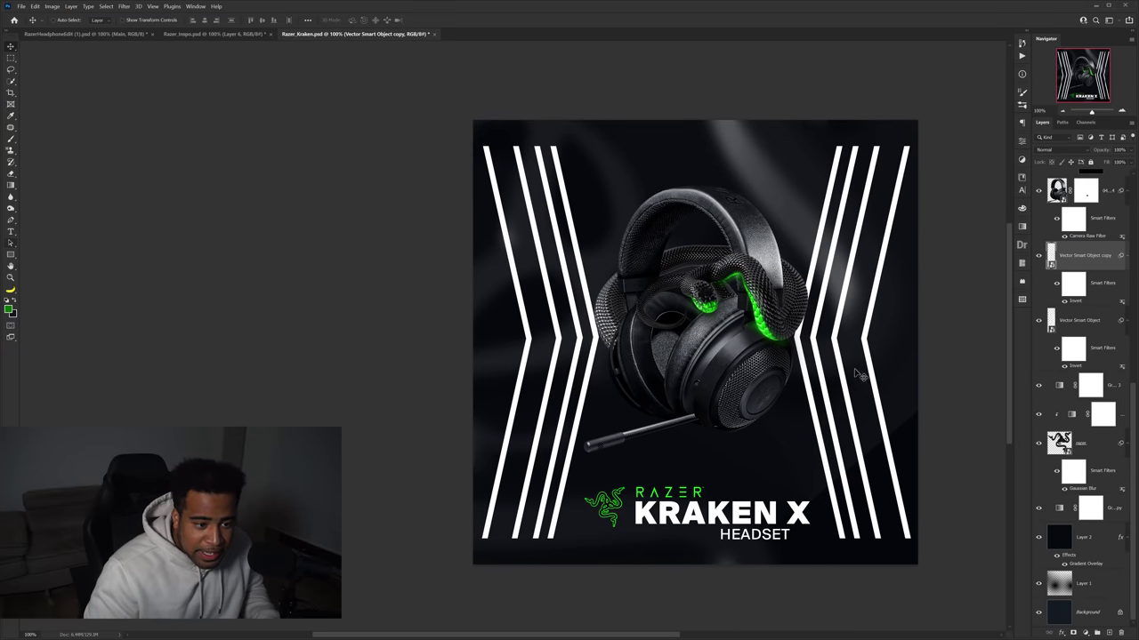
drag(881, 365, 853, 358)
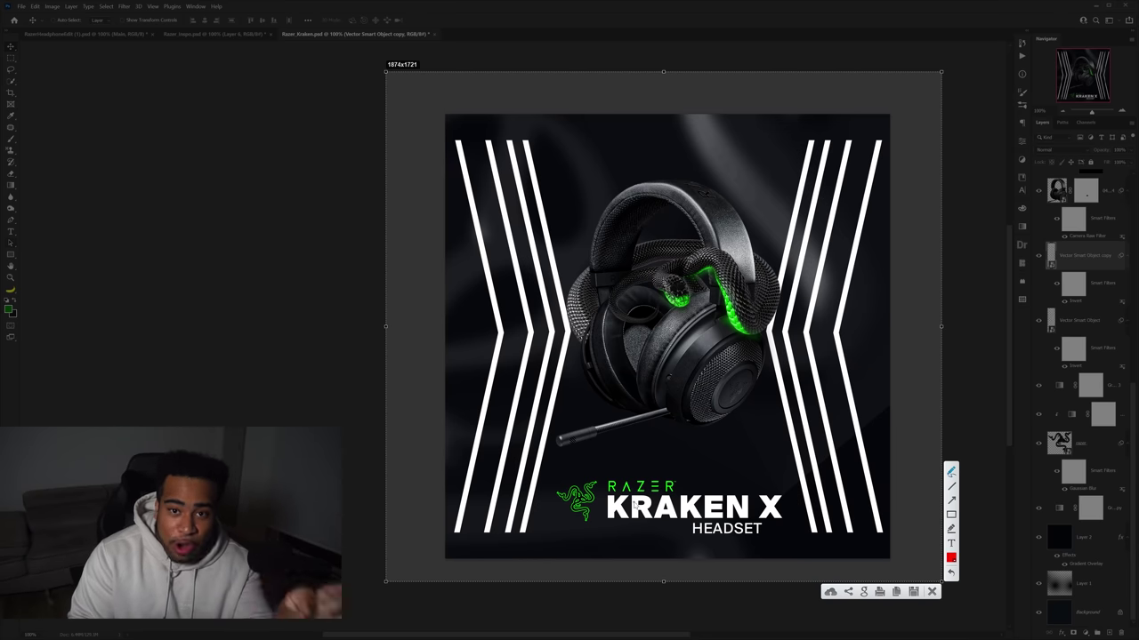
Mark the chevron lines on both sides of the headset in a screen capture to examine their look
mouse_move(810, 141)
mouse_down()
mouse_move(744, 360)
mouse_move(832, 471)
mouse_up()
drag(495, 132, 547, 481)
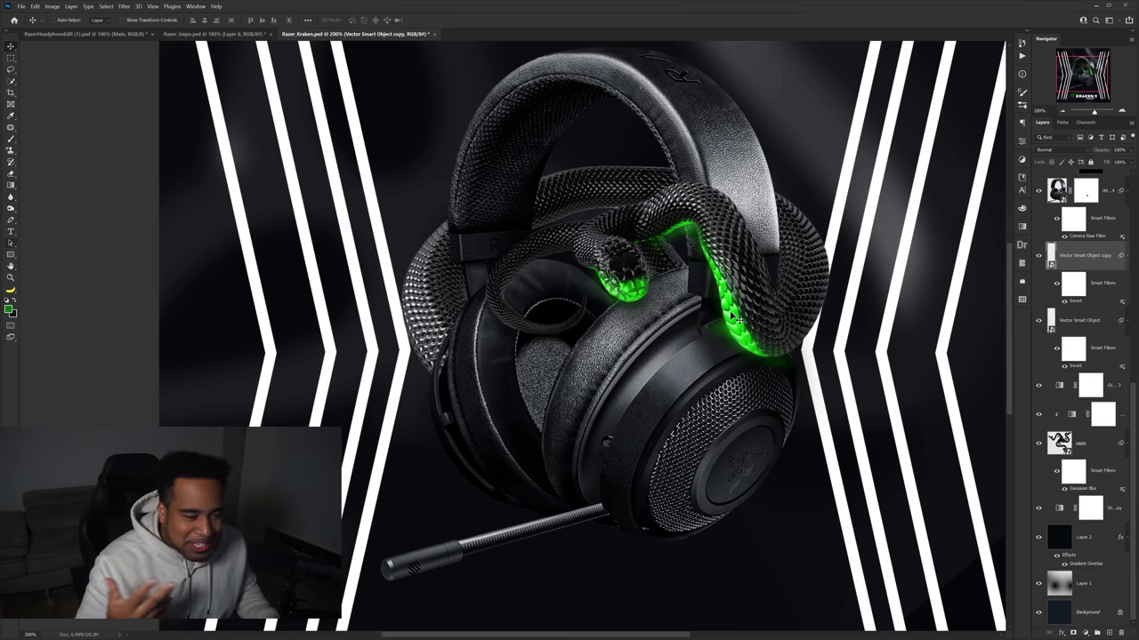
scroll(731, 316, down, 2)
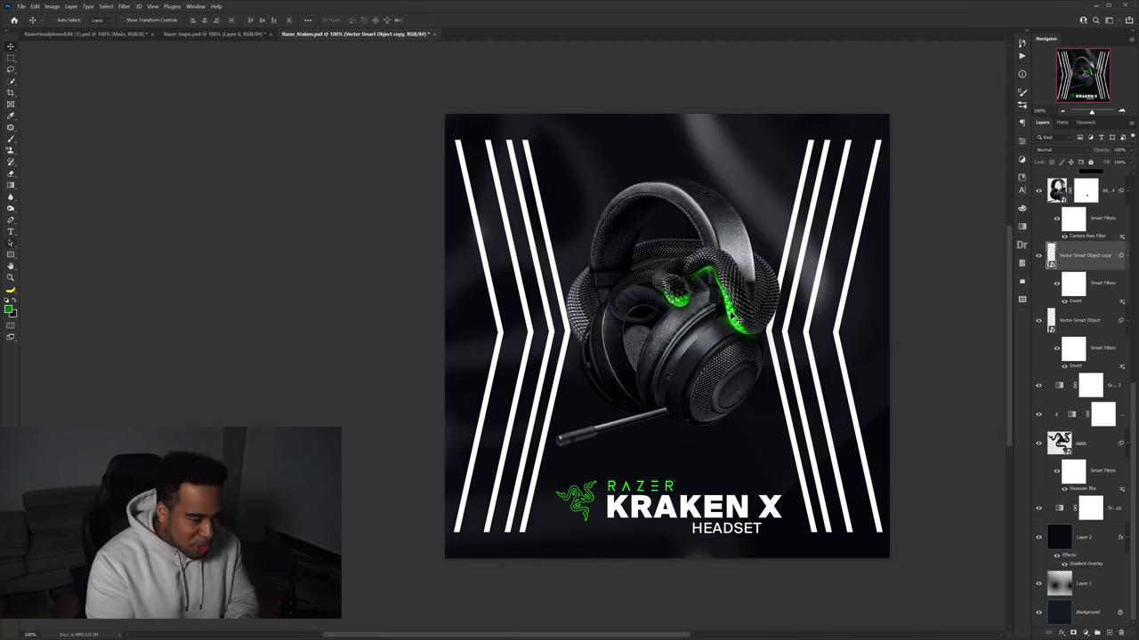
key(super)
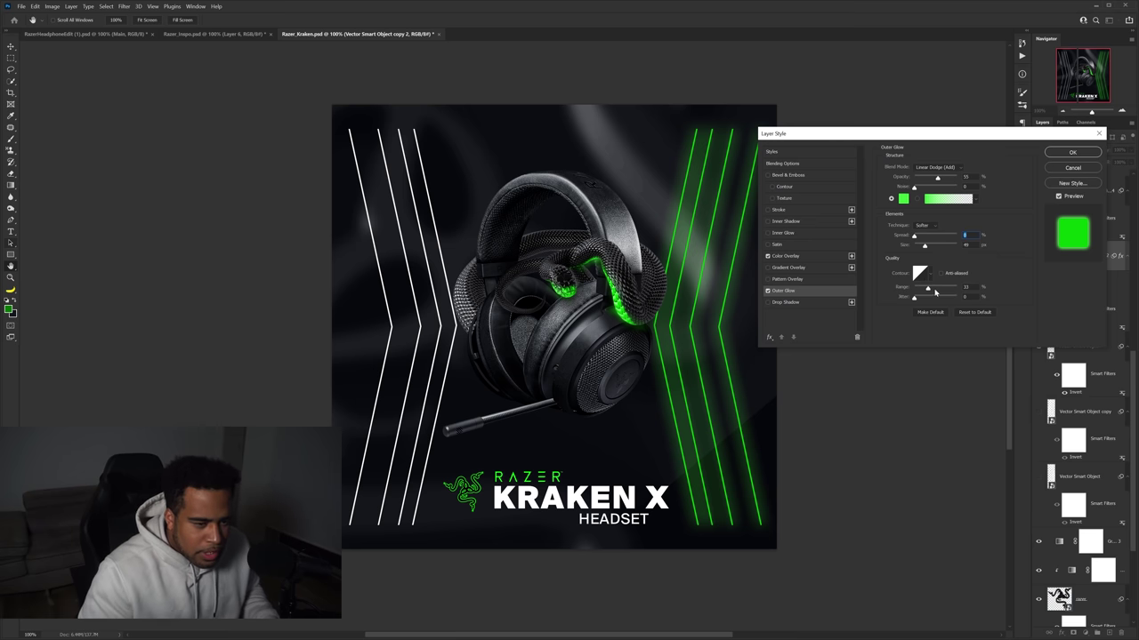
Refine the Outer Glow on the right green chevrons, setting its range to 42% and tightening its size
drag(928, 290, 930, 291)
drag(925, 246, 945, 250)
mouse_move(938, 180)
mouse_down()
mouse_move(957, 178)
mouse_move(922, 178)
mouse_move(939, 179)
mouse_up()
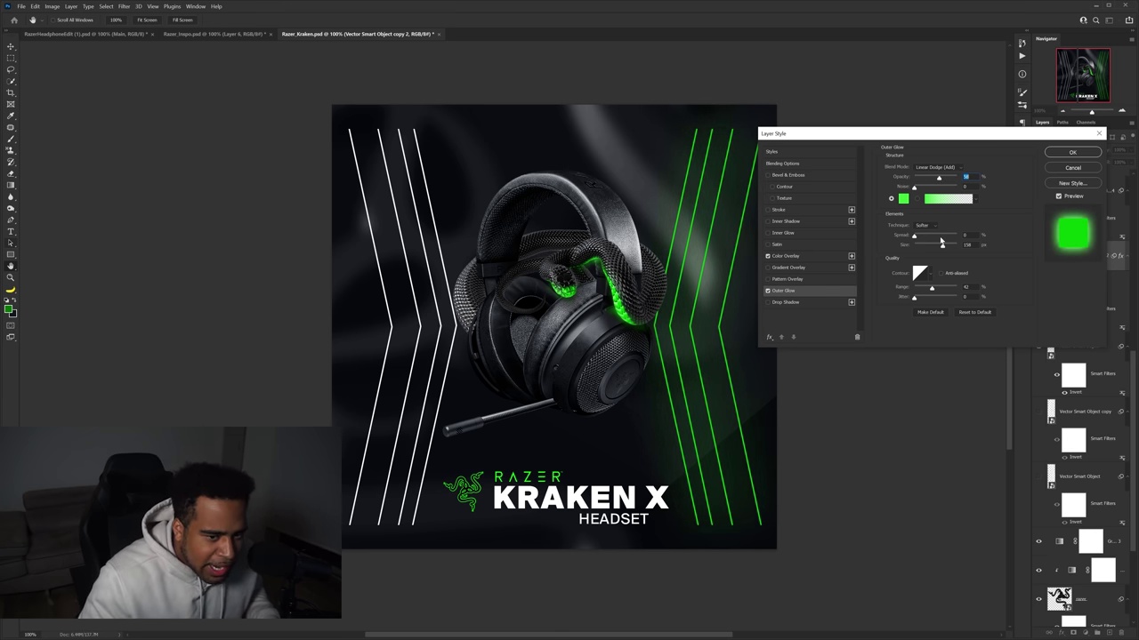
drag(943, 245, 924, 247)
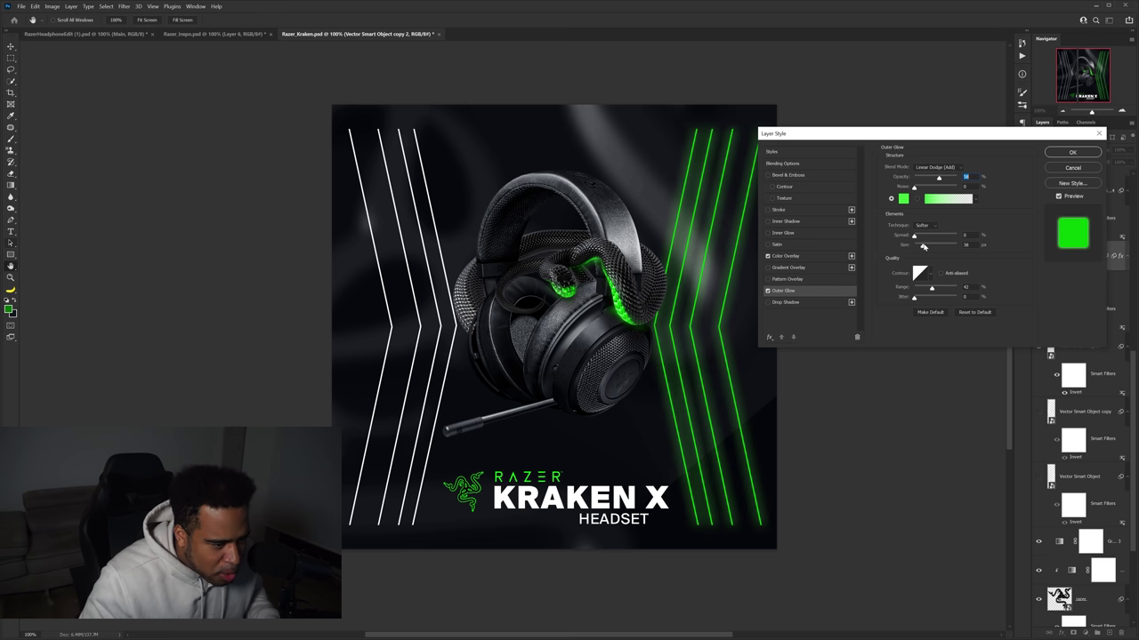
Add an Inner Shadow and a very low-opacity Satin effect to the right chevrons' layer style
click(784, 221)
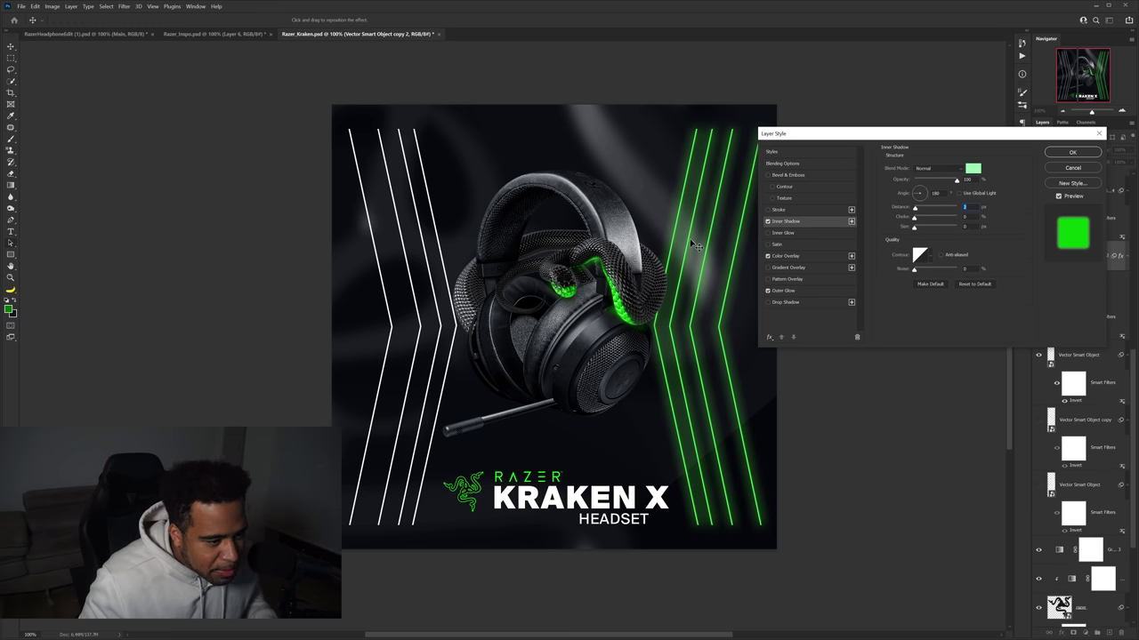
click(779, 245)
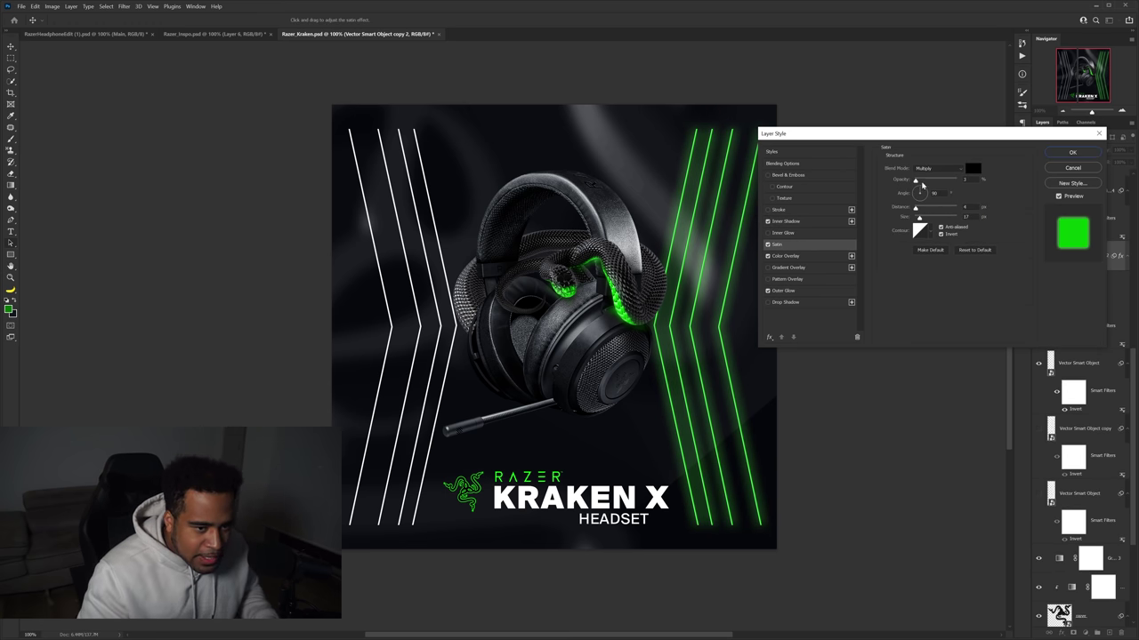
mouse_move(921, 184)
mouse_down()
mouse_move(934, 181)
mouse_move(921, 180)
mouse_up()
key(Return)
Copy the right chevrons' layer effects onto the left chevrons' Vector Smart Object layer
scroll(627, 307, down, 3)
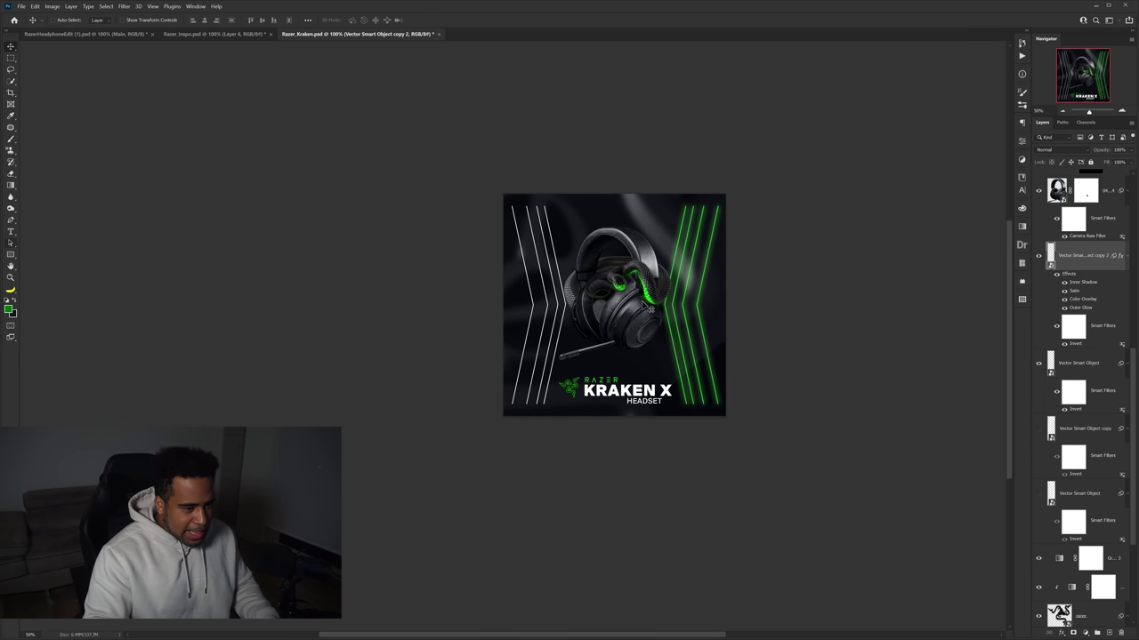
scroll(627, 307, up, 4)
scroll(627, 307, up, 3)
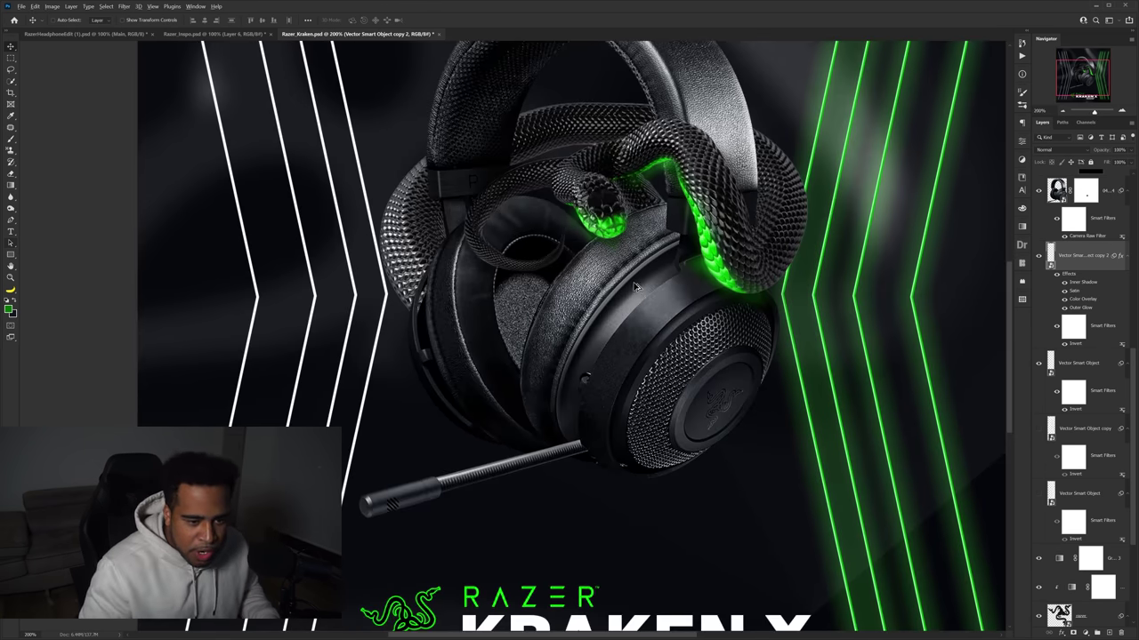
scroll(635, 287, down, 4)
drag(1079, 318, 1088, 371)
drag(773, 295, 772, 343)
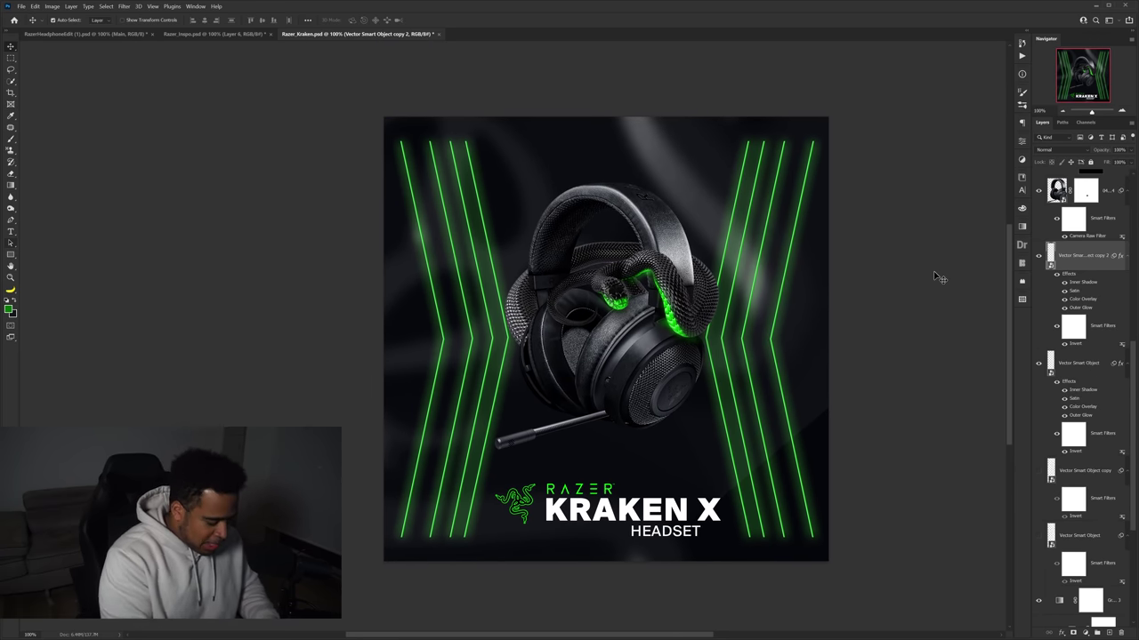
On a new layer above the chevrons, brush thick green strokes at 60% opacity along the lines on both sides
key(ctrl+shift+n)
key(Return)
key(b)
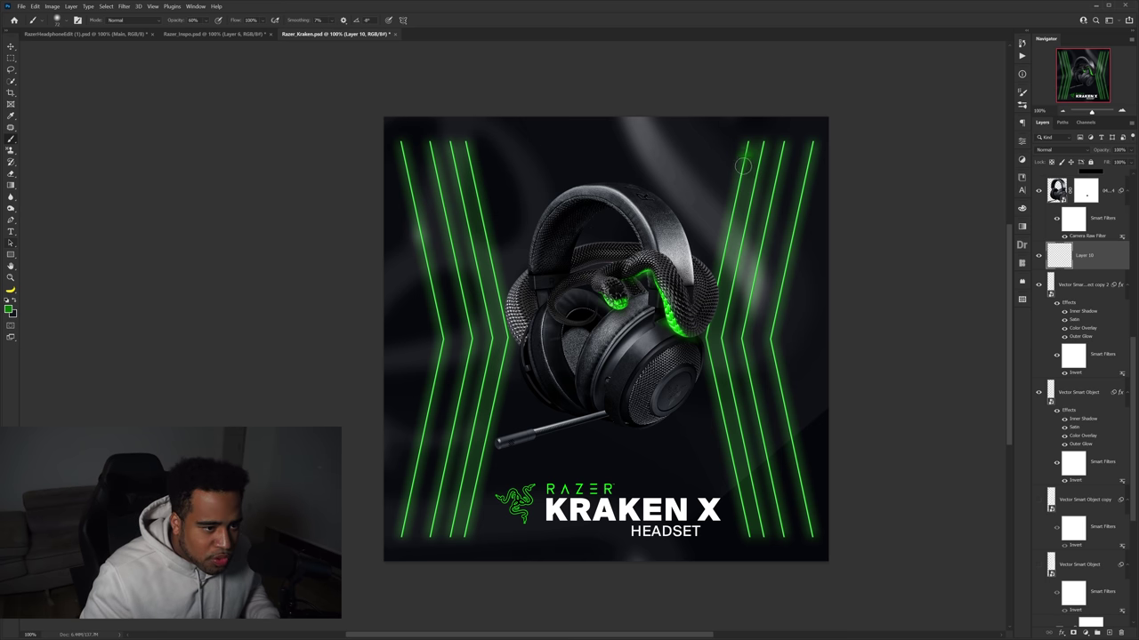
mouse_move(705, 335)
mouse_down()
mouse_move(774, 182)
mouse_move(743, 318)
mouse_up()
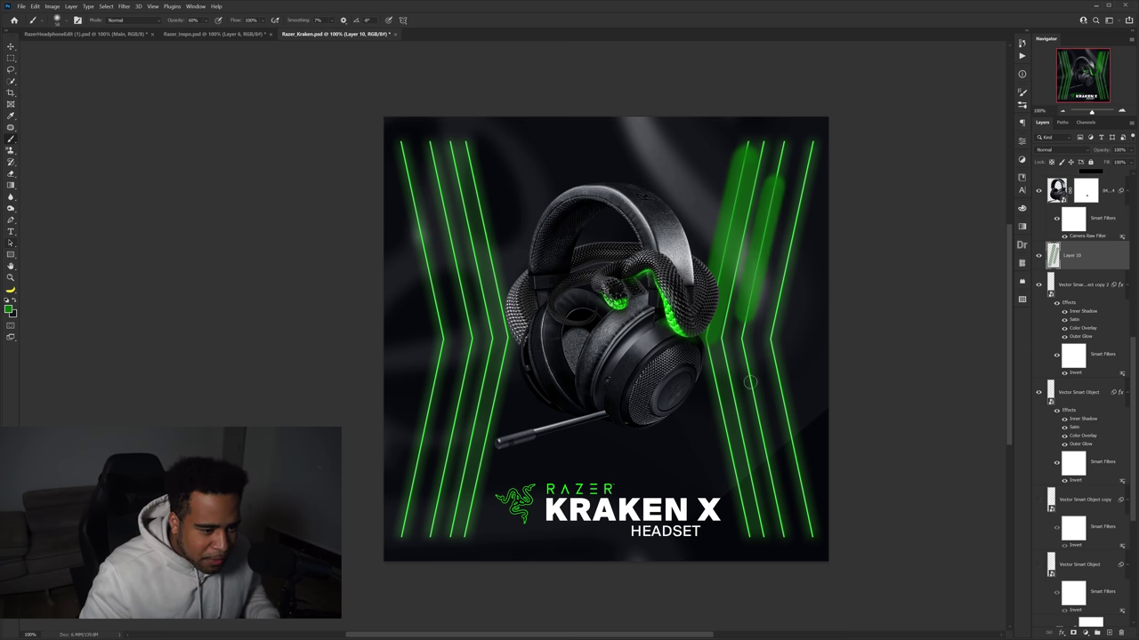
mouse_move(747, 385)
mouse_down()
mouse_move(777, 496)
mouse_move(770, 344)
mouse_up()
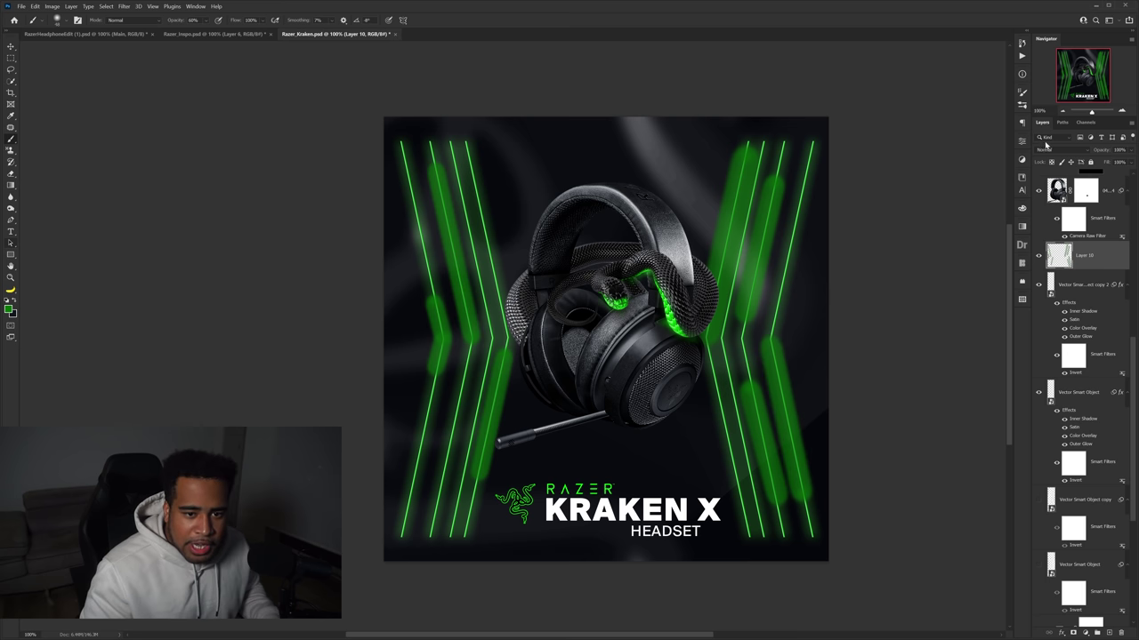
Set the brushed green glow layer to Linear Dodge (Add) blending and soften it with a Gaussian Blur
click(1049, 150)
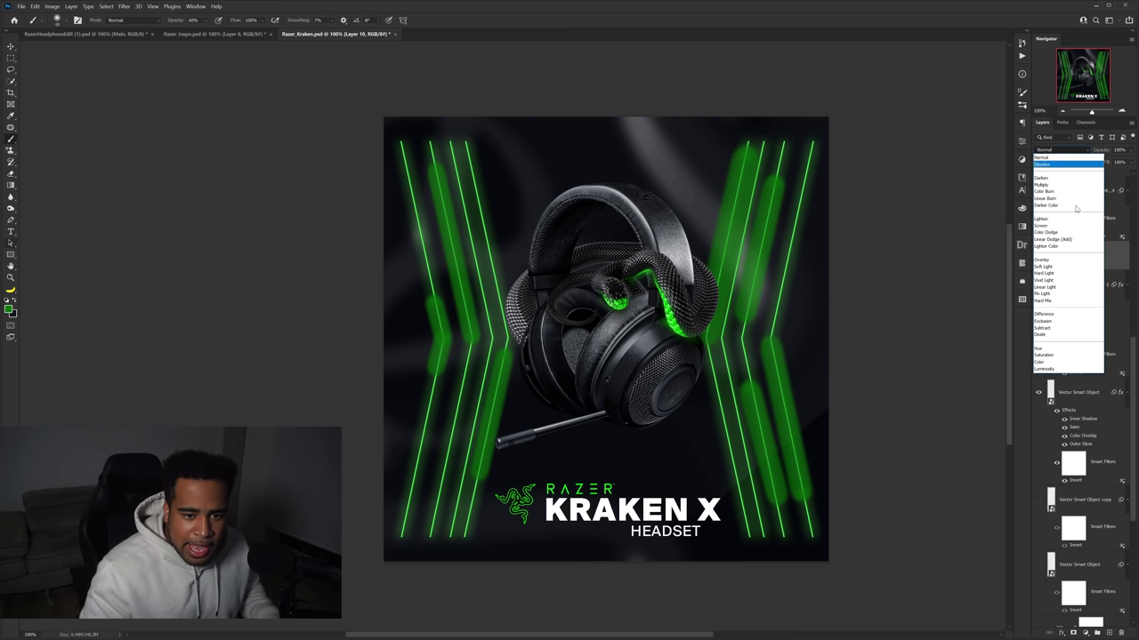
click(1049, 233)
click(124, 6)
mouse_move(178, 112)
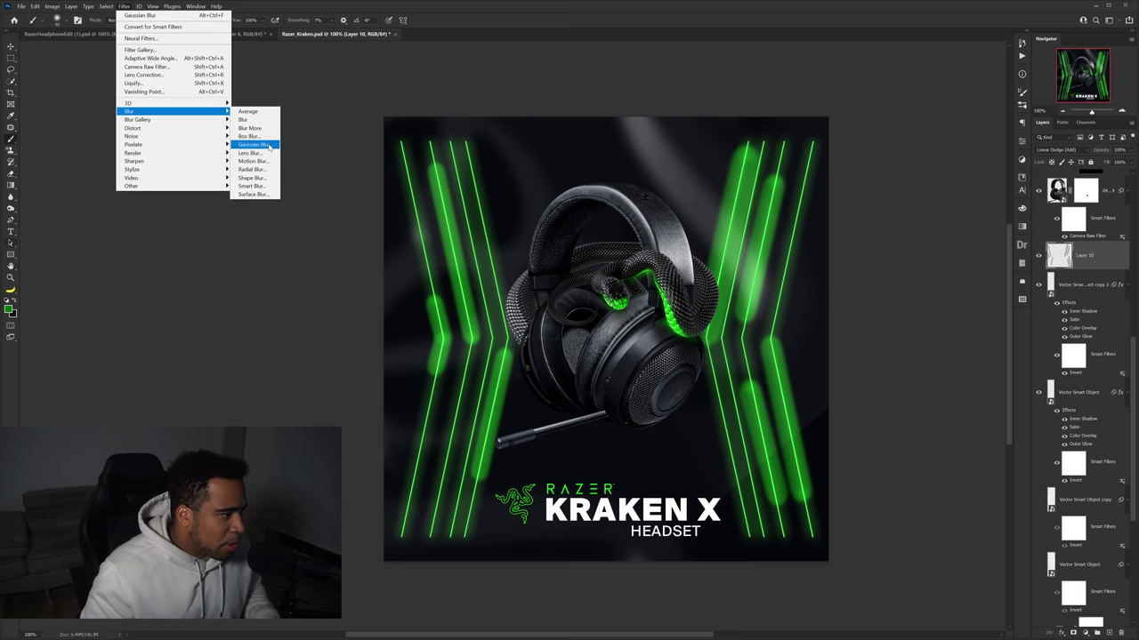
click(254, 144)
key(Return)
scroll(753, 347, down, 1)
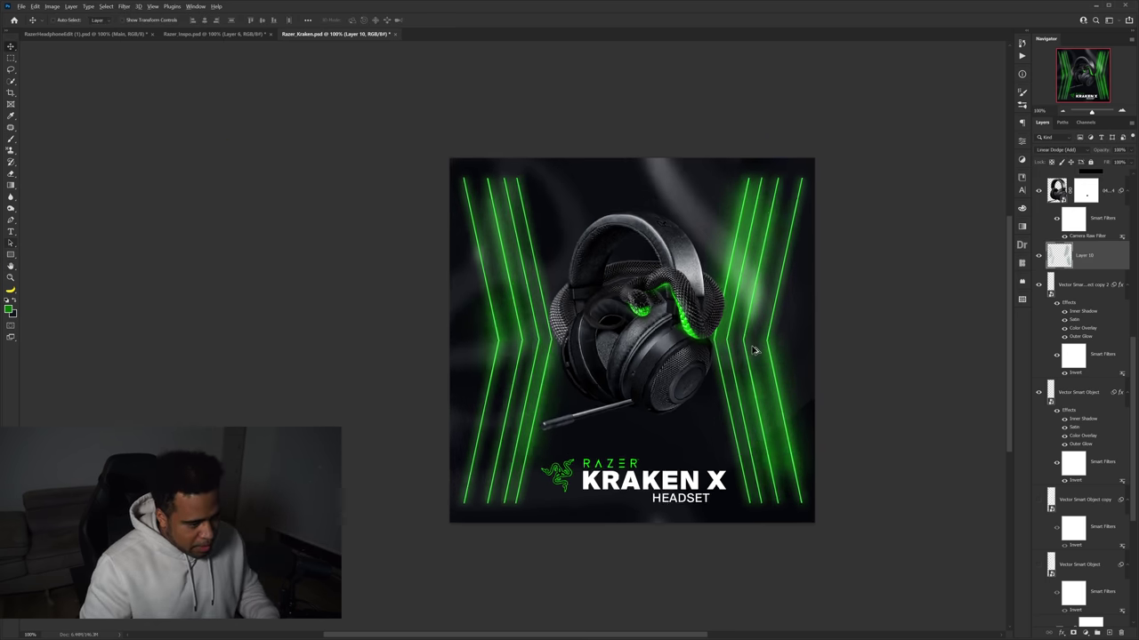
mouse_move(752, 347)
mouse_down()
mouse_move(815, 384)
mouse_move(830, 359)
mouse_move(790, 323)
mouse_move(765, 344)
mouse_up()
scroll(832, 362, up, 1)
Add a new layer clipped to the headset layer and get the Brush tool ready for painting
click(1108, 190)
scroll(1104, 203, up, 5)
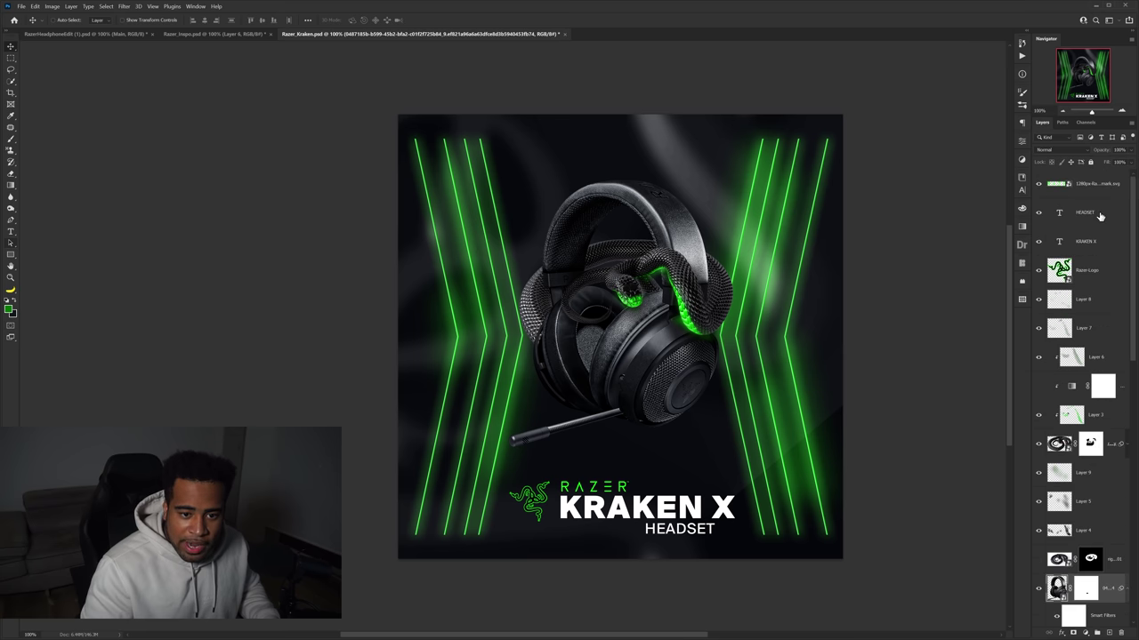
scroll(1122, 587, down, 1)
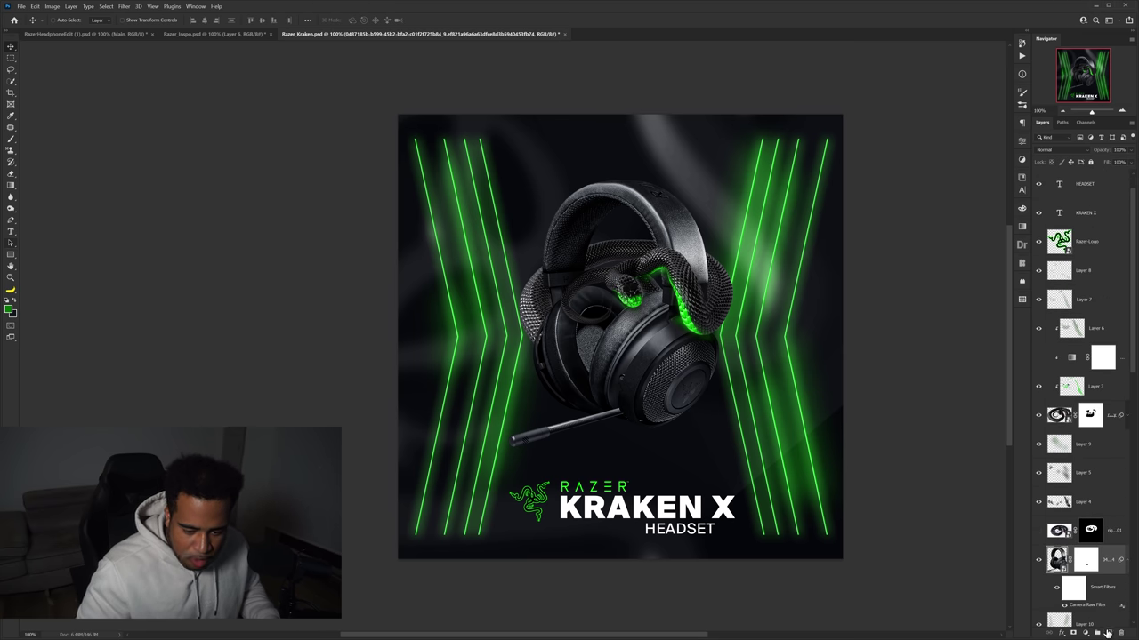
click(1107, 632)
key(b)
key(alt+space)
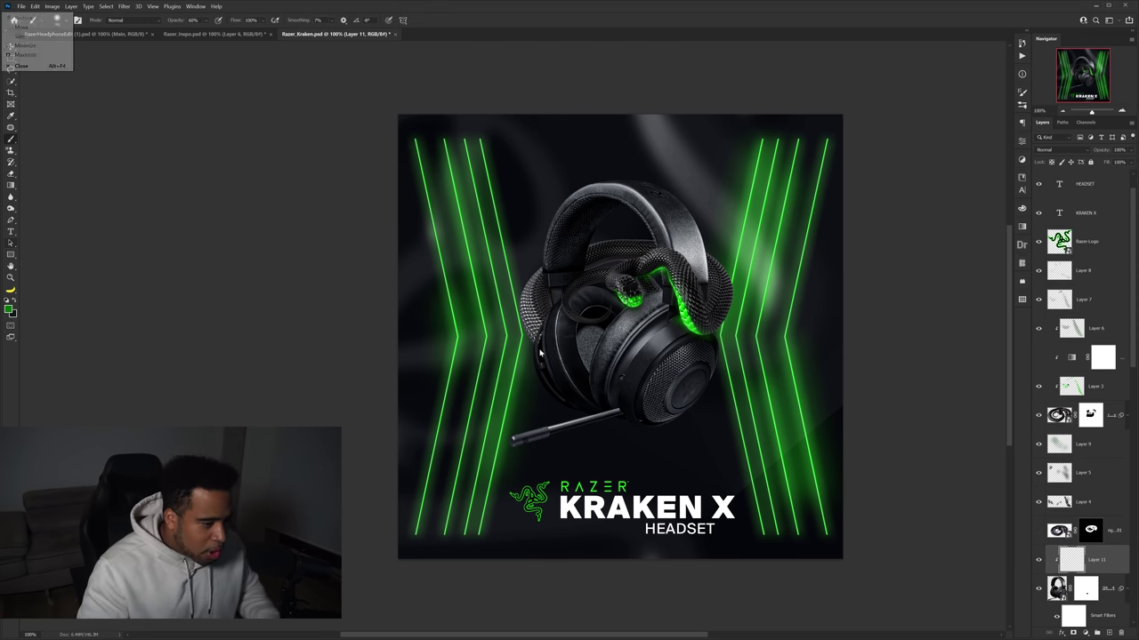
key(Escape)
With a smaller green brush at 60% opacity, paint rim light along the outer edge of the snake's left coil
scroll(525, 297, up, 5)
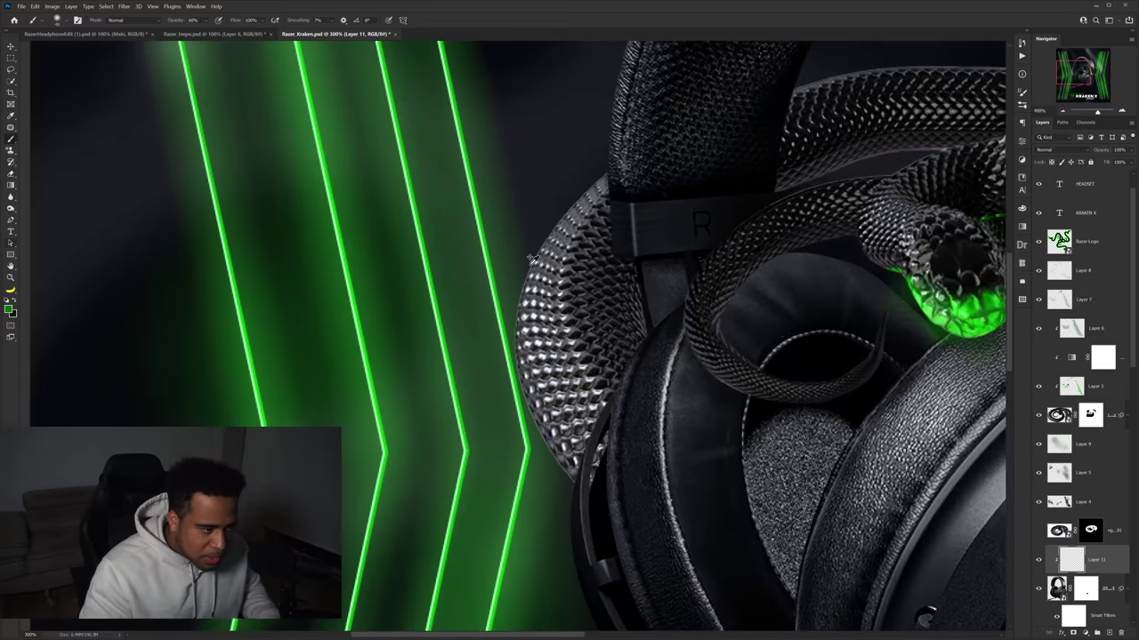
key([)
key([)
mouse_move(529, 265)
mouse_down()
mouse_move(569, 183)
mouse_move(523, 242)
mouse_move(495, 318)
mouse_move(575, 189)
mouse_up()
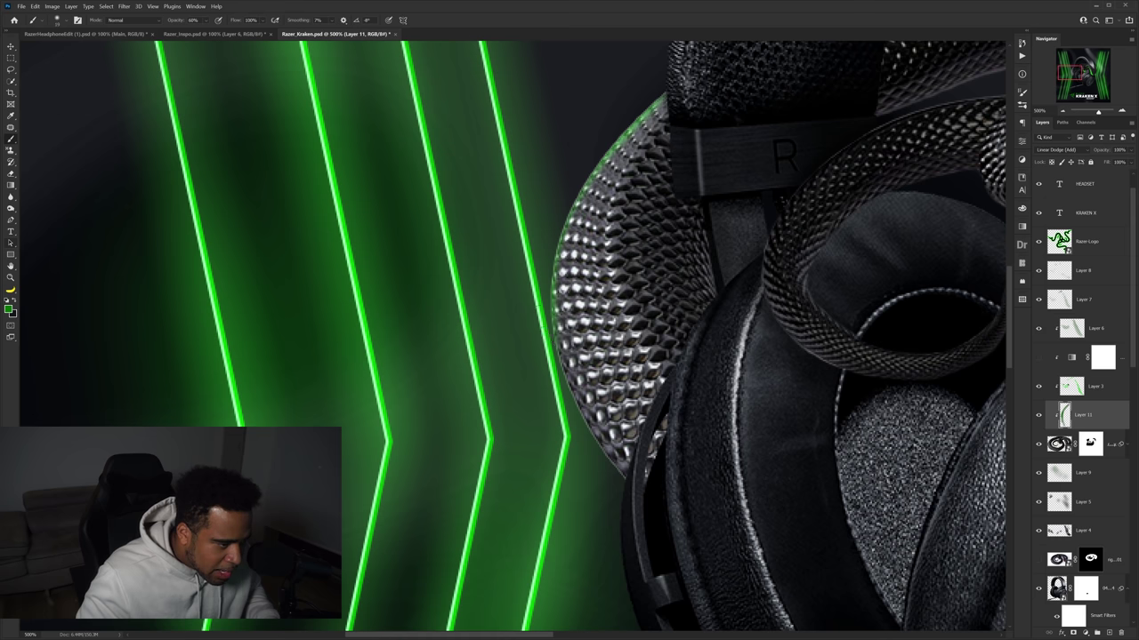
drag(556, 320, 614, 471)
drag(594, 425, 619, 484)
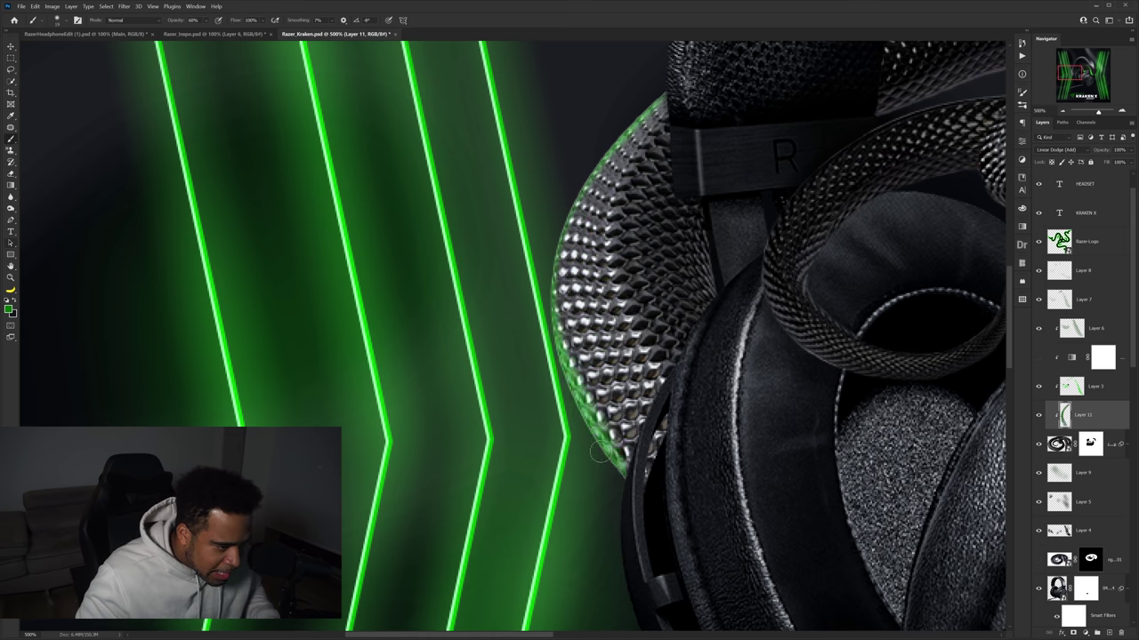
scroll(598, 452, down, 4)
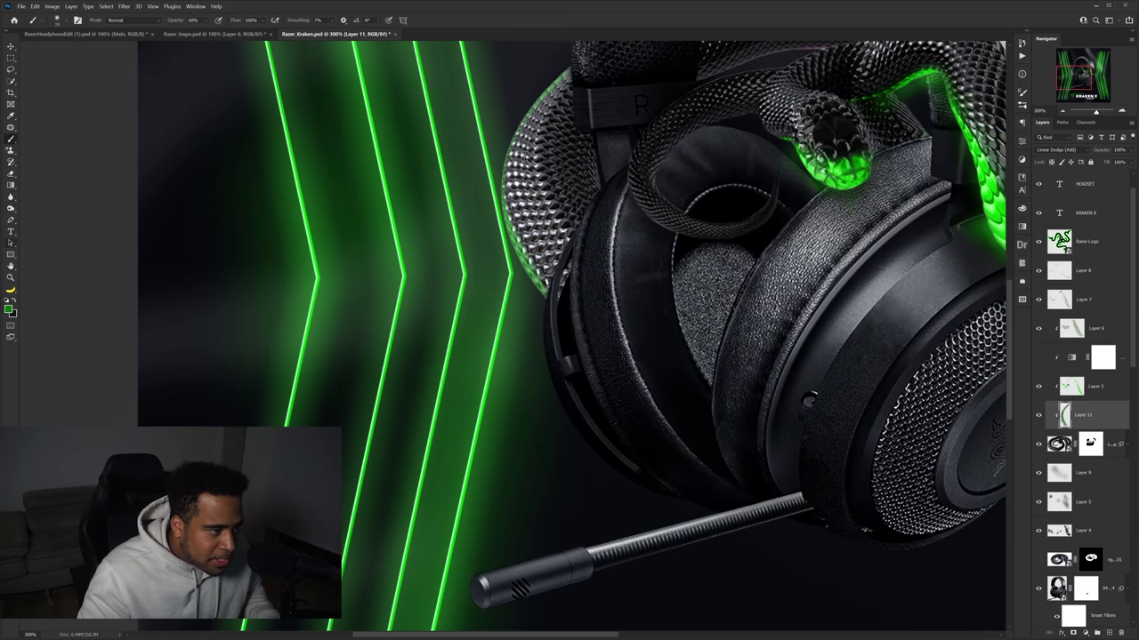
scroll(531, 215, down, 2)
scroll(524, 236, up, 2)
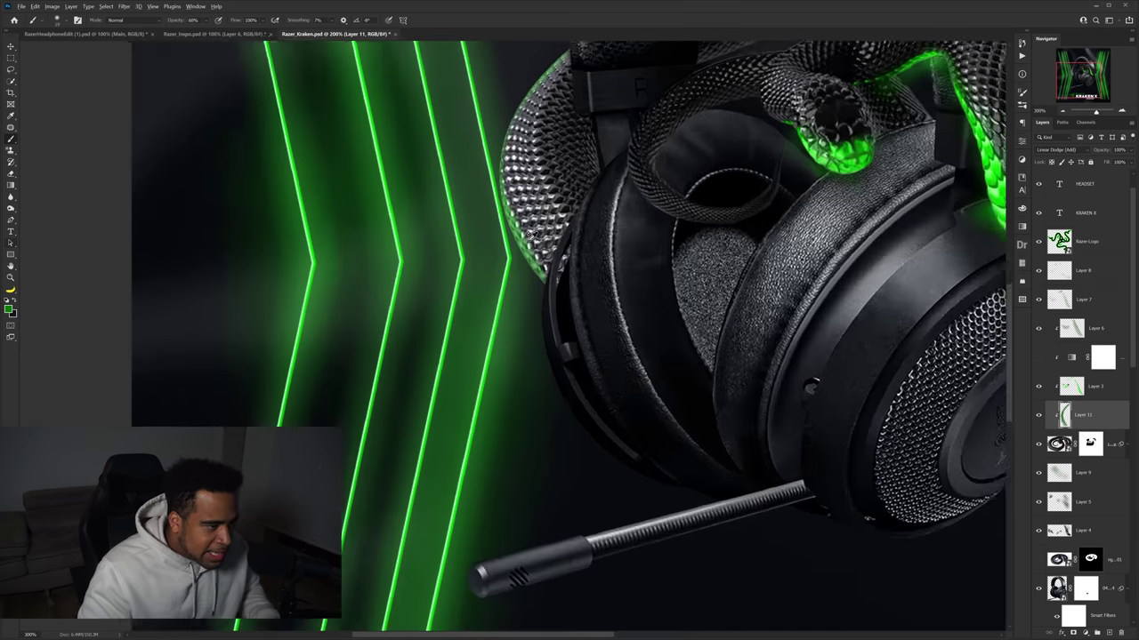
drag(525, 234, 528, 190)
drag(622, 330, 659, 459)
Add another clipped layer above the snake's rim light and set the foreground colour to brighter green #3fc63f
click(1110, 632)
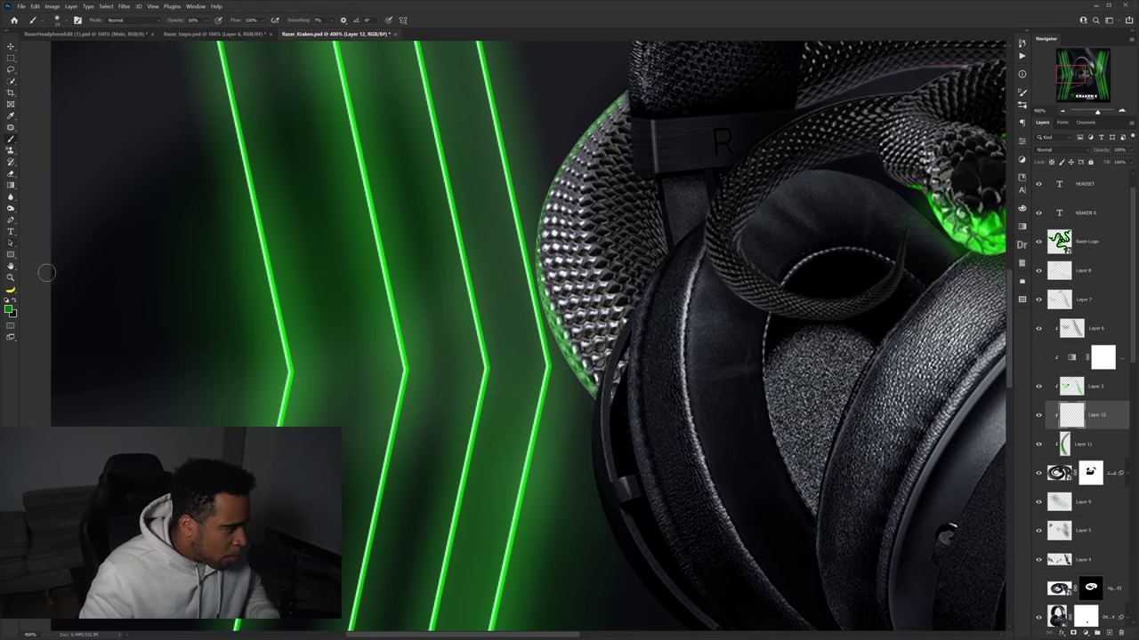
click(8, 310)
click(900, 317)
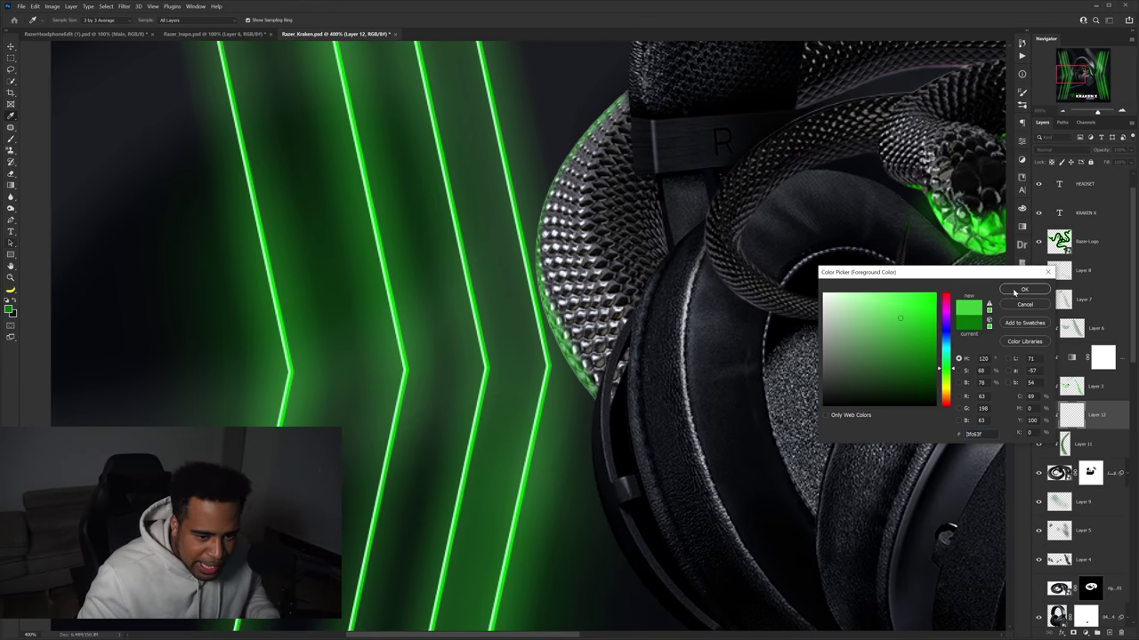
click(1014, 290)
key(Return)
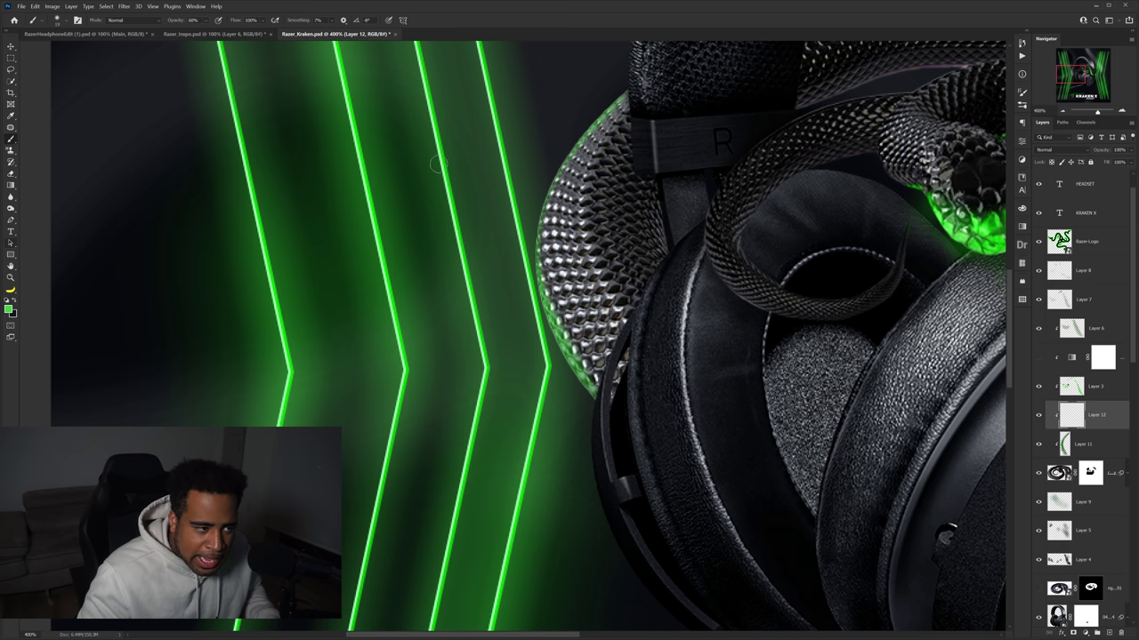
With a very small brush, paint a thin light-green highlight along the left coil's outer edge, undoing the last stroke
scroll(598, 94, up, 1)
scroll(600, 94, down, 1)
alt+right_click(600, 94)
scroll(607, 92, up, 5)
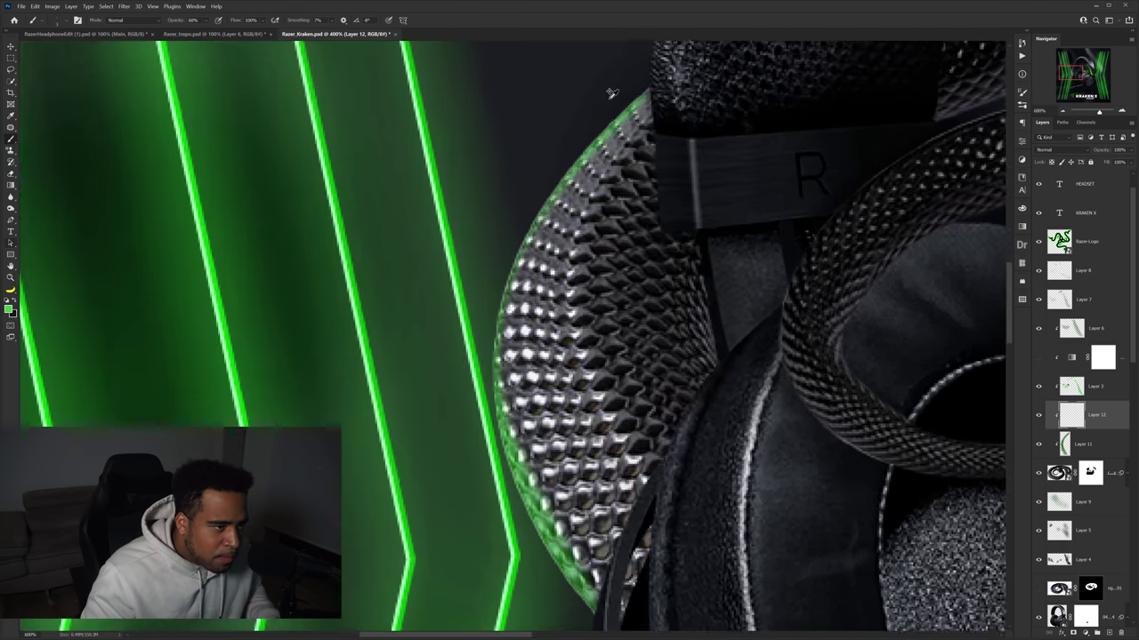
scroll(612, 94, up, 3)
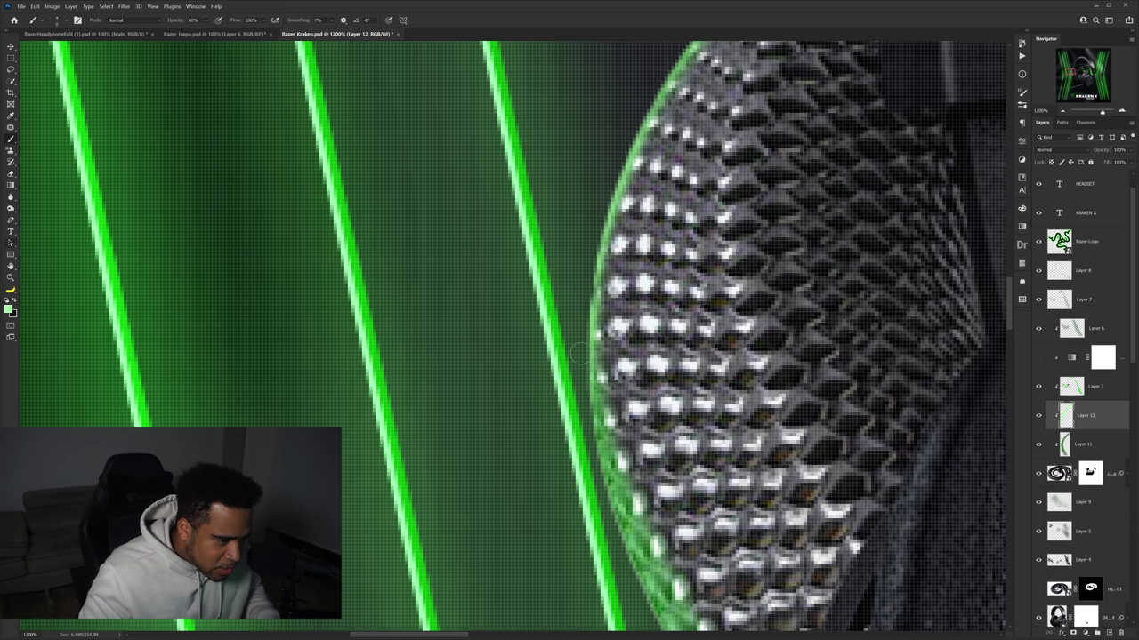
scroll(583, 397, down, 3)
mouse_move(568, 239)
mouse_down()
mouse_move(611, 450)
mouse_move(639, 493)
mouse_move(564, 317)
mouse_up()
drag(535, 233, 583, 366)
key(ctrl+z)
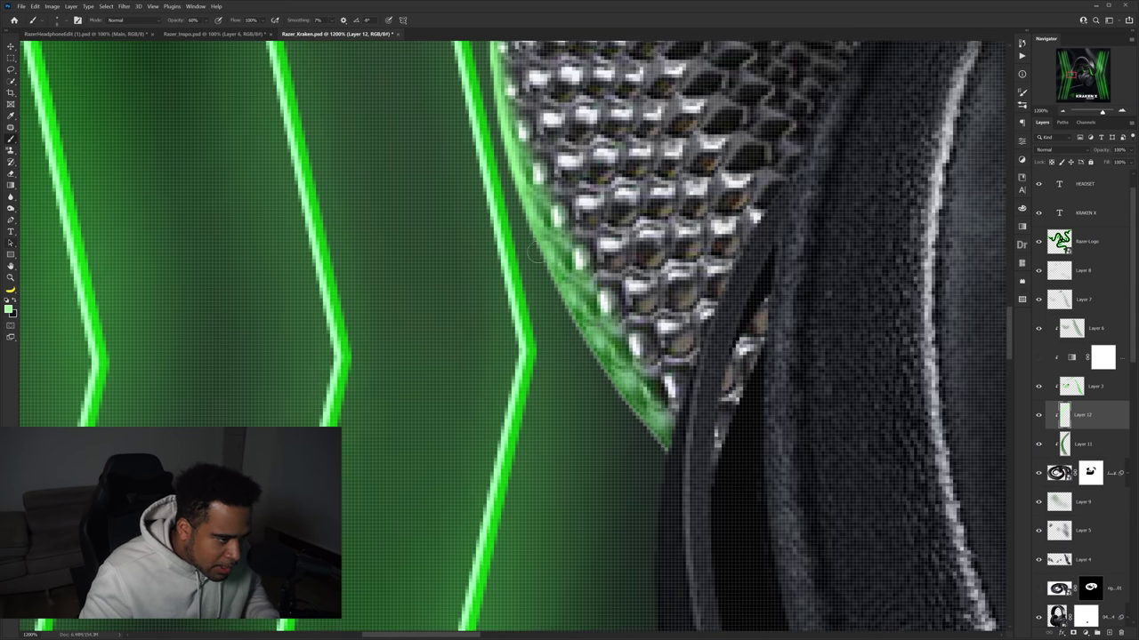
Continue the thin light-green highlight down the lower edge of the left coil to the ear cup
drag(528, 242, 614, 446)
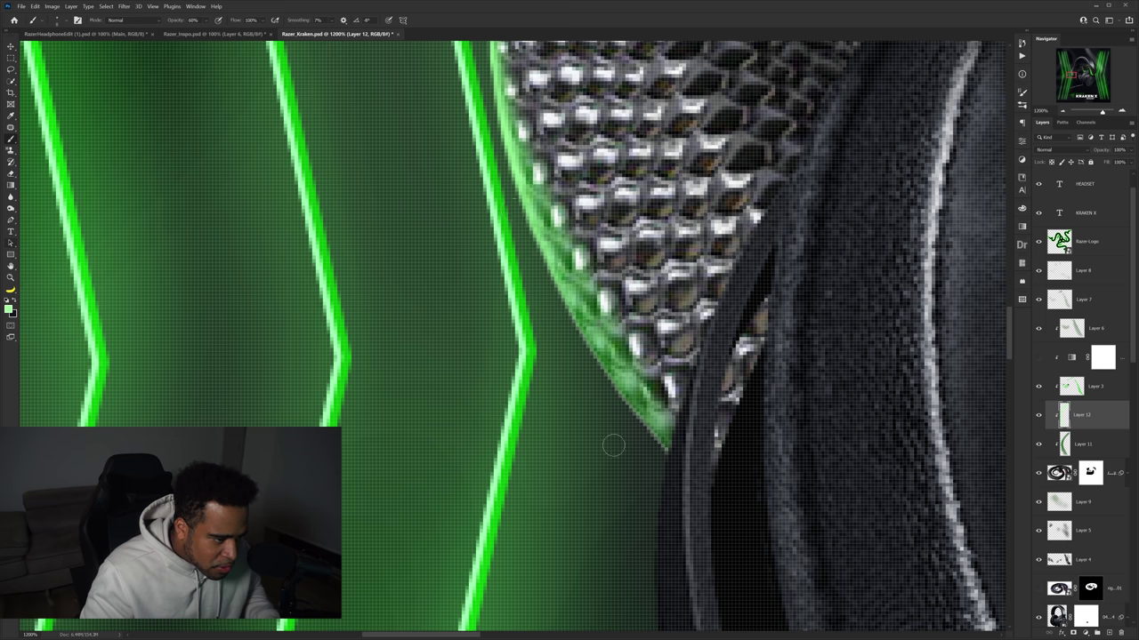
drag(546, 276, 623, 416)
drag(559, 306, 651, 466)
drag(592, 361, 663, 472)
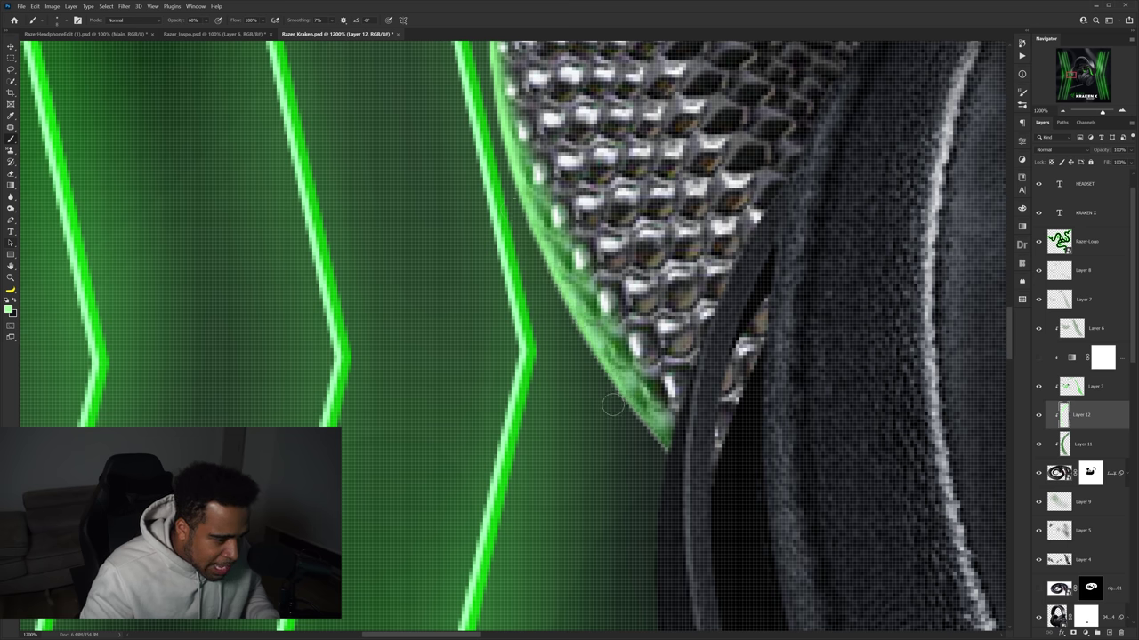
drag(612, 405, 653, 468)
scroll(579, 414, down, 1)
scroll(578, 414, down, 5)
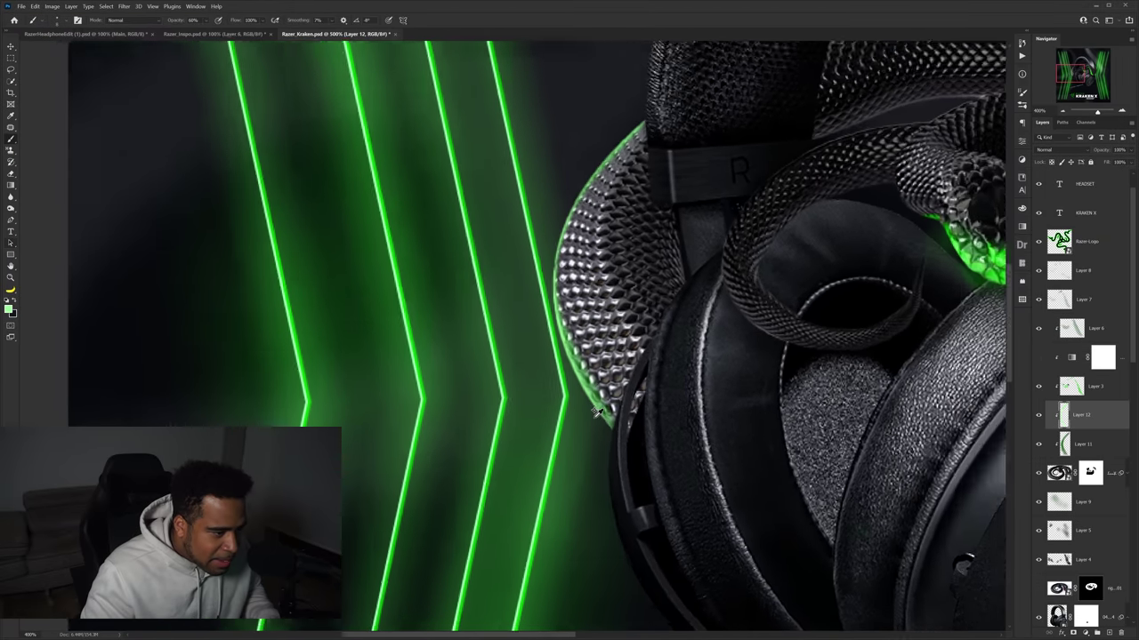
scroll(598, 411, down, 4)
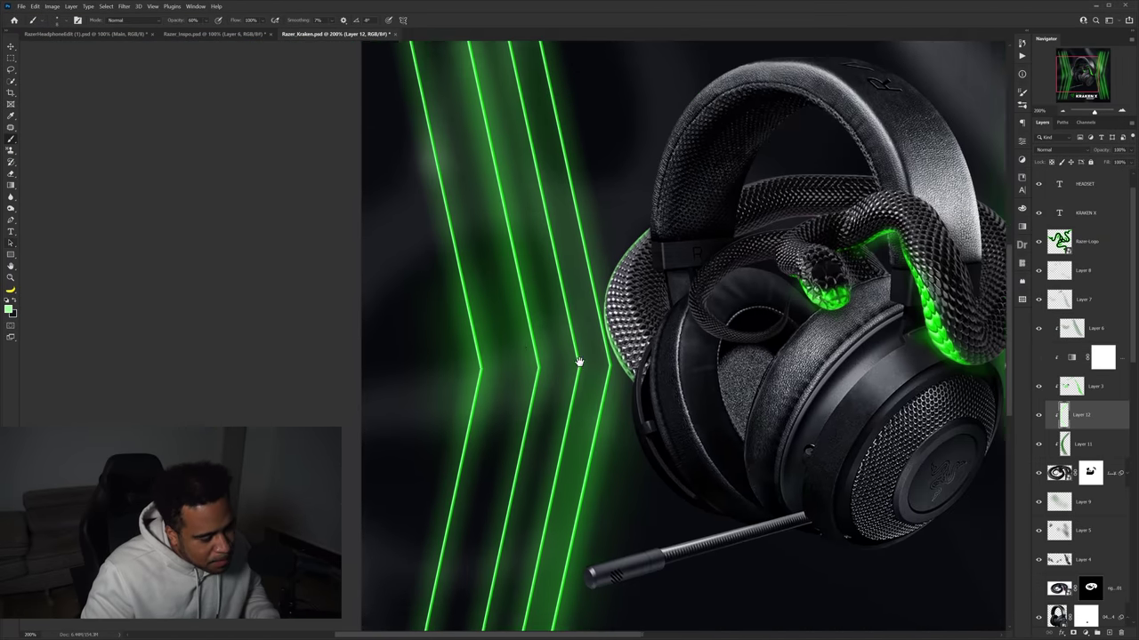
Add a clipped layer above the headset's green rim light and set the brush colour to light green #81e881
scroll(550, 322, up, 2)
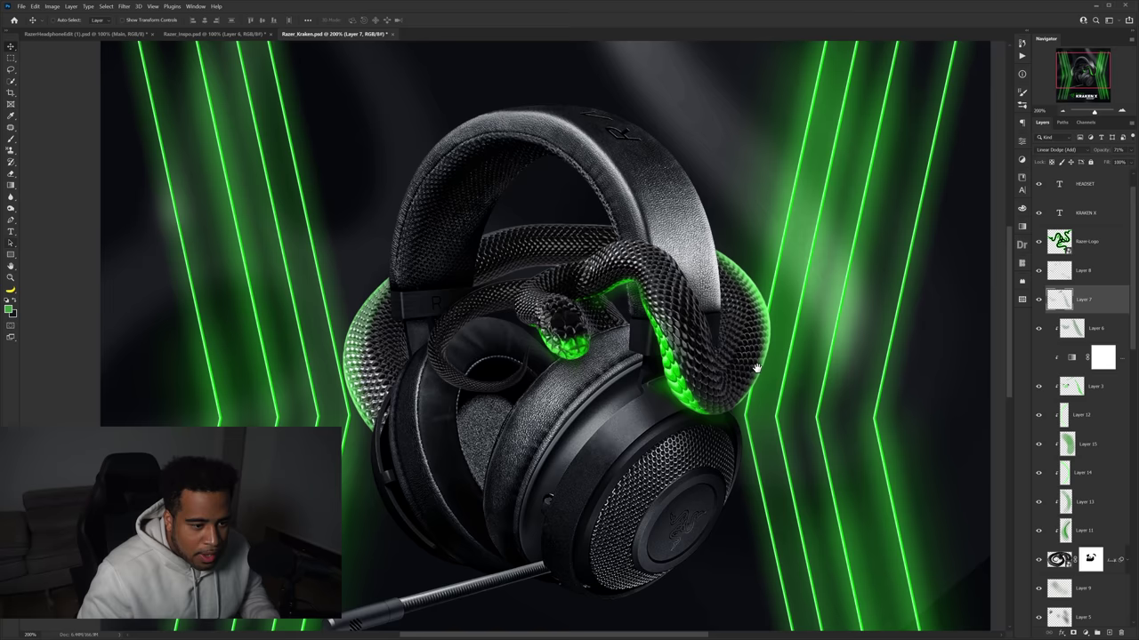
scroll(596, 267, down, 4)
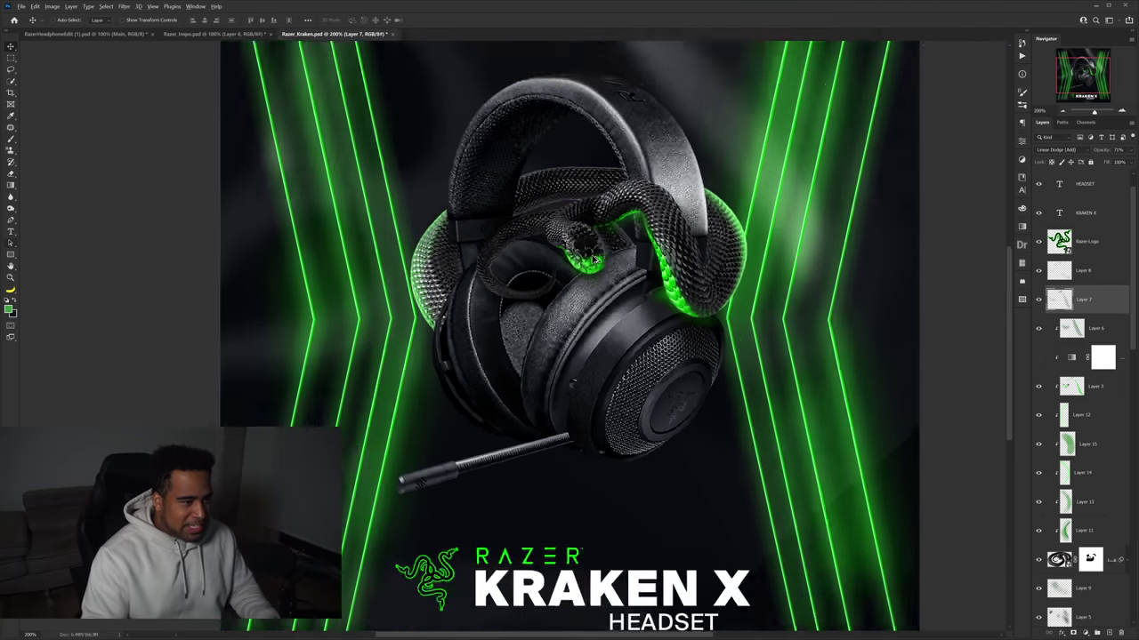
scroll(603, 214, up, 5)
ctrl+click(612, 234)
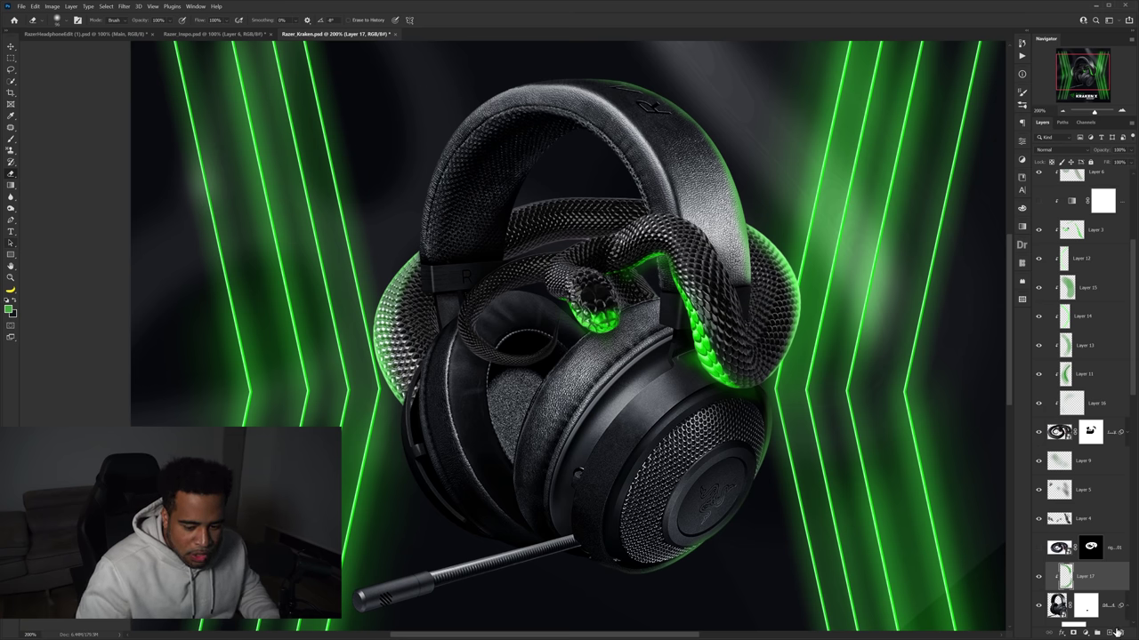
click(1116, 632)
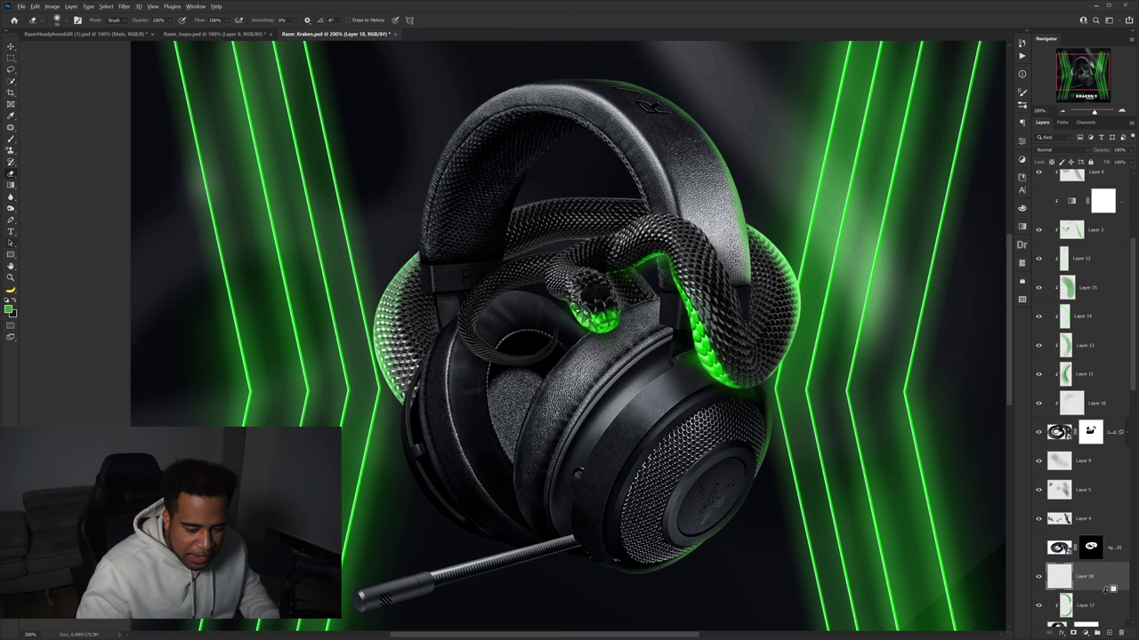
key(b)
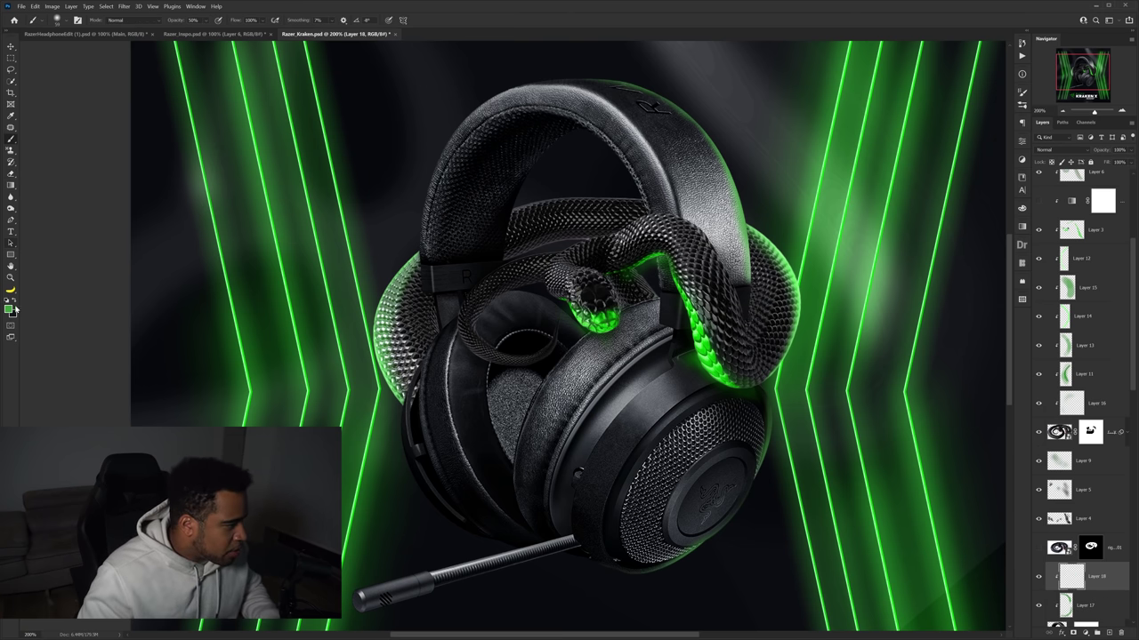
click(11, 308)
drag(923, 306, 872, 303)
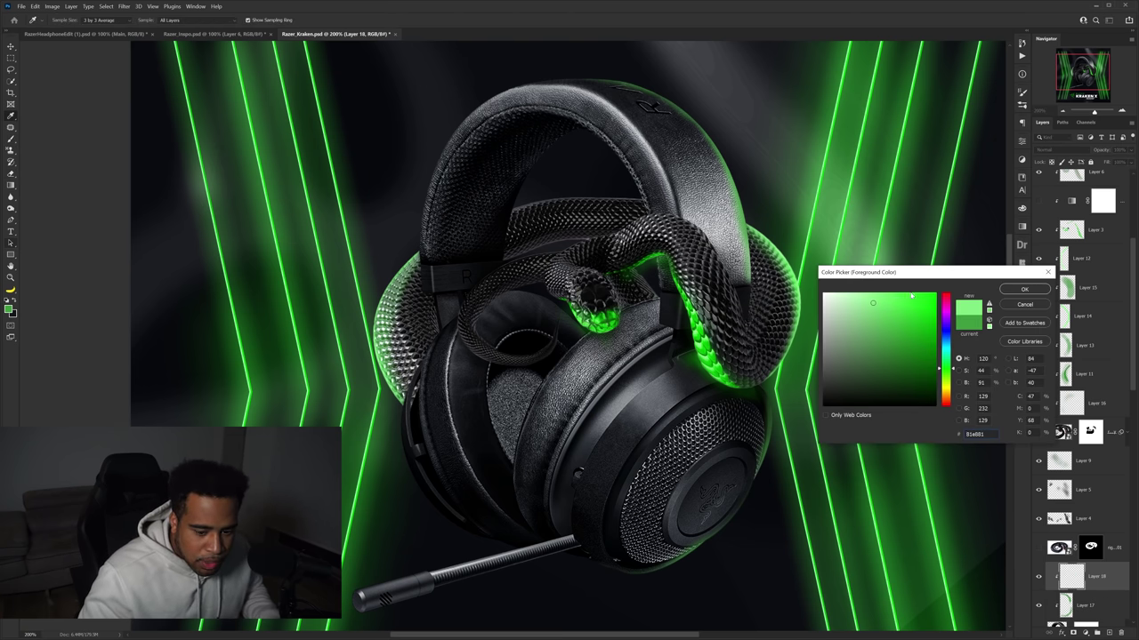
click(1024, 289)
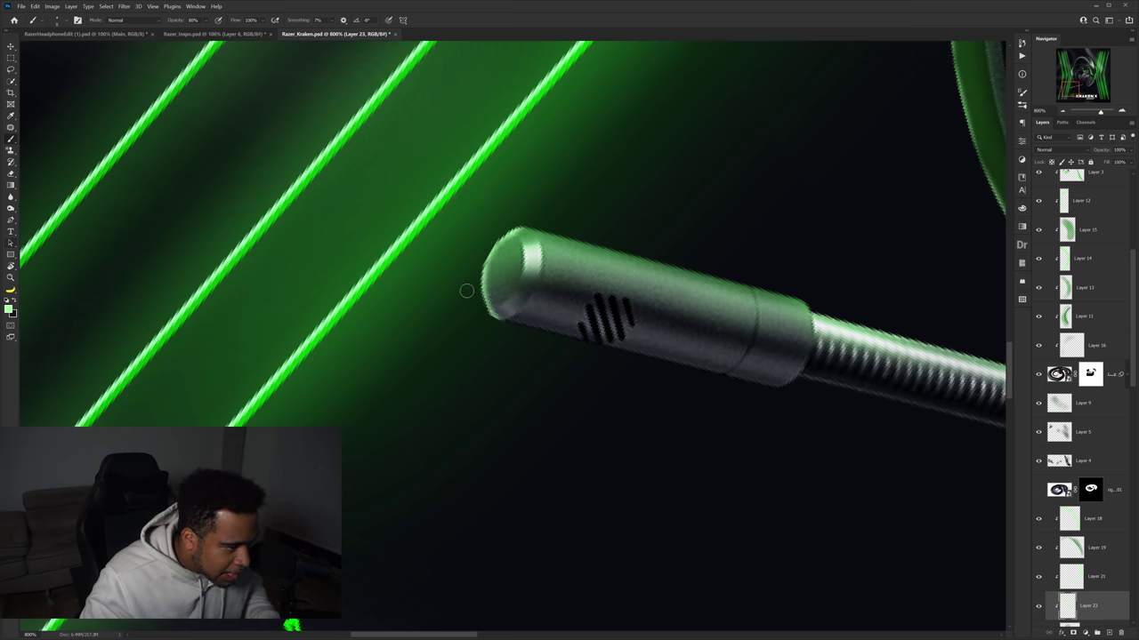
Undo the last two microphone edits and paint a thin light-green highlight along the microphone's upper edge
key(ctrl+z)
key(ctrl+z)
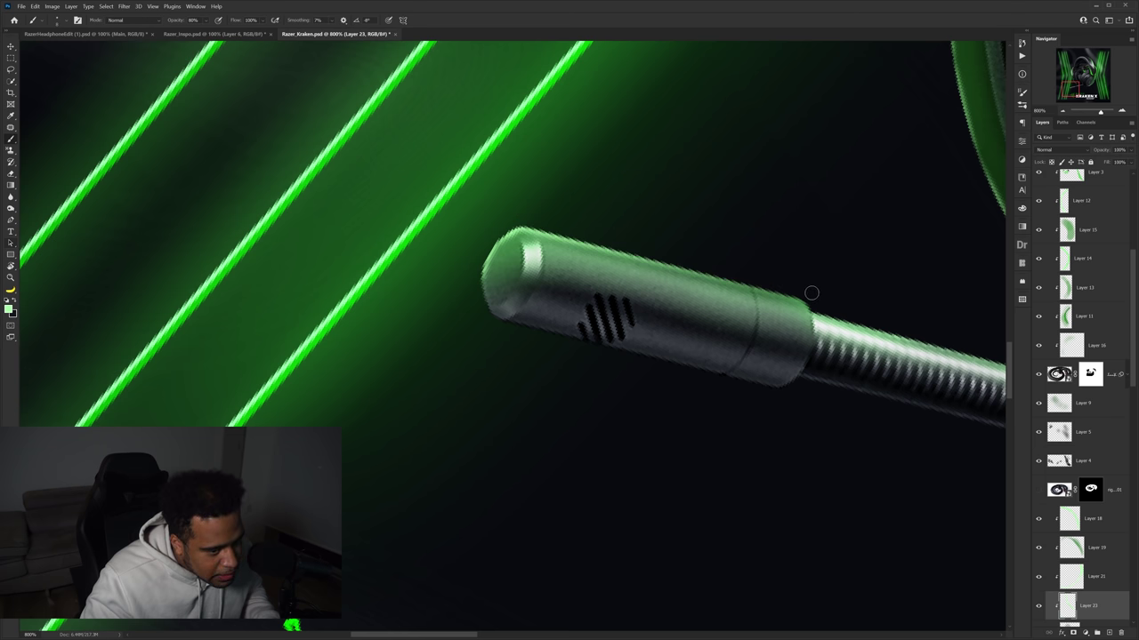
drag(816, 290, 548, 233)
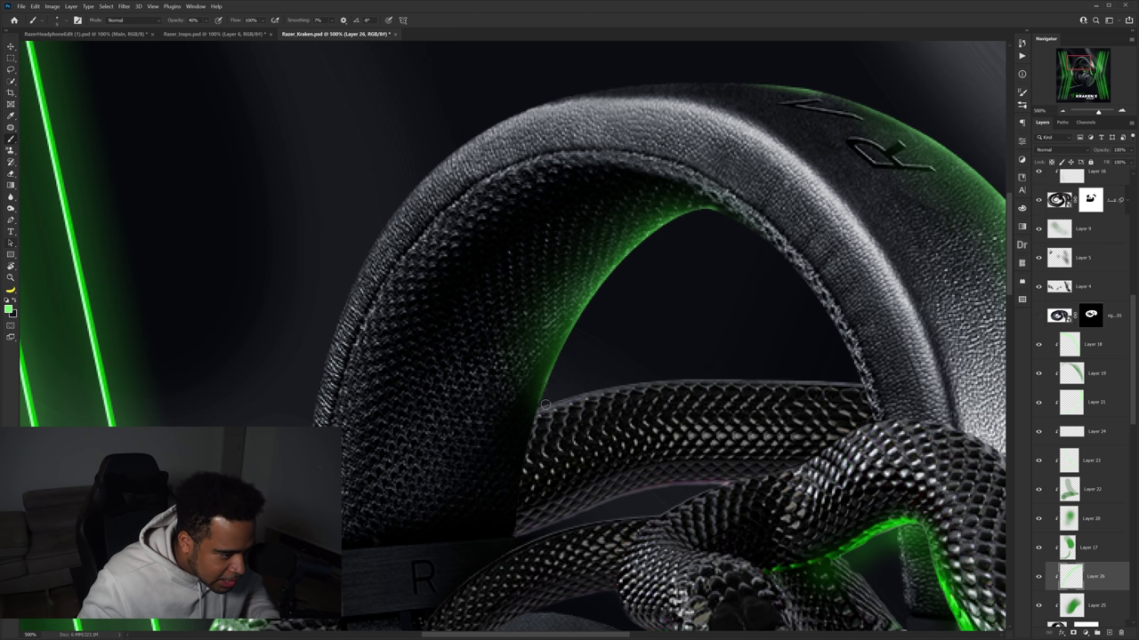
scroll(633, 308, down, 8)
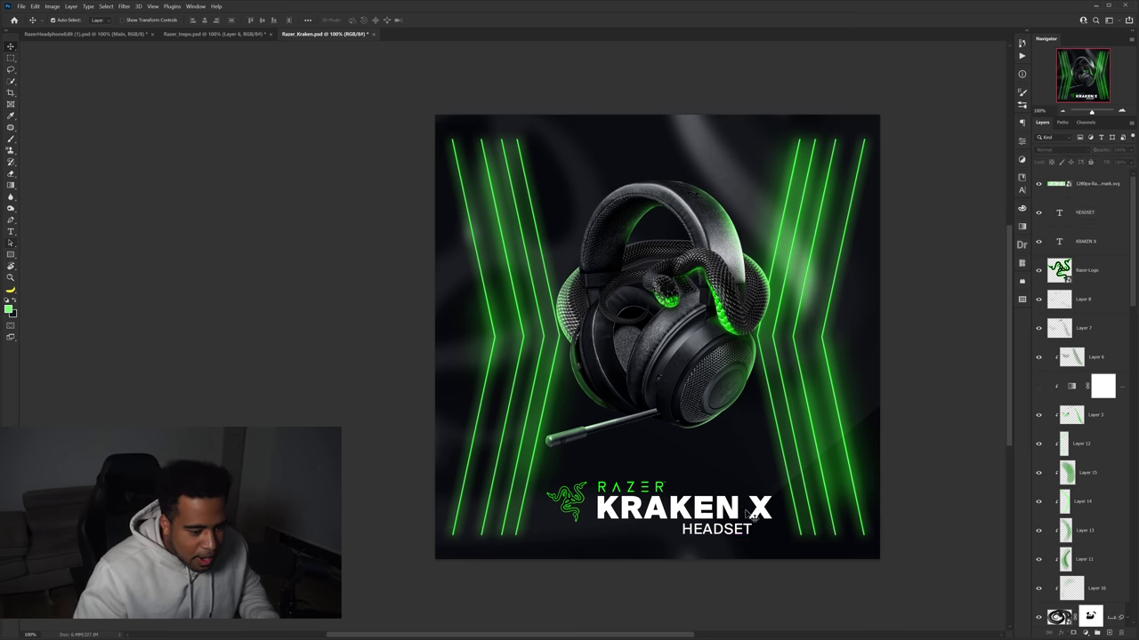
Change the HEADSET text's font to Stretch Sans Regular and respell it as HEEADSET
click(751, 514)
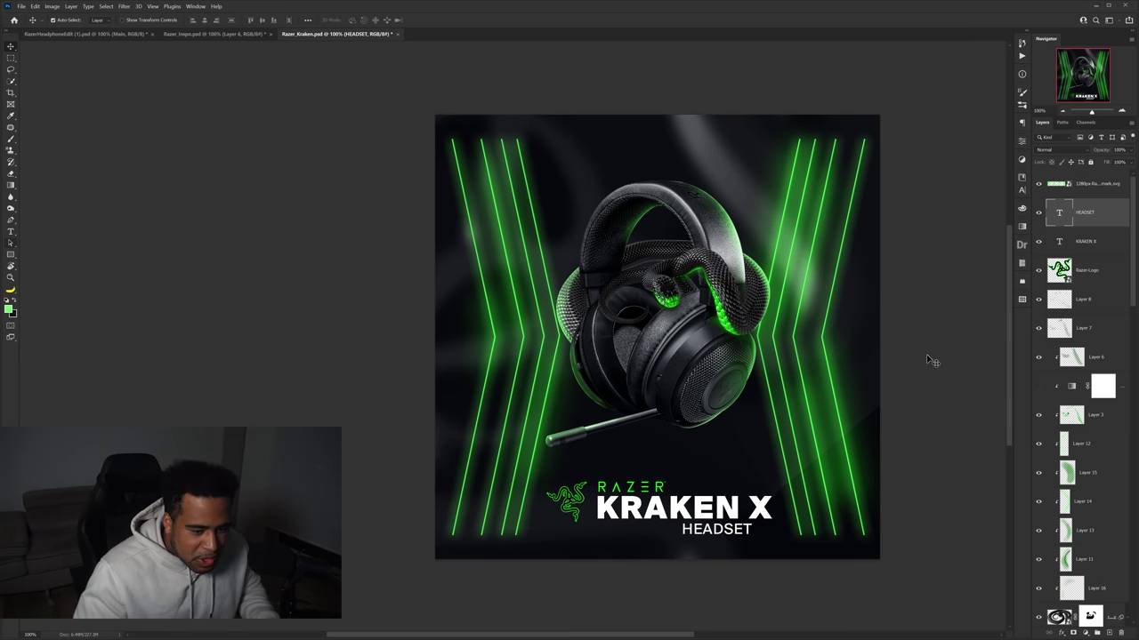
click(1022, 191)
click(939, 190)
text(stre)
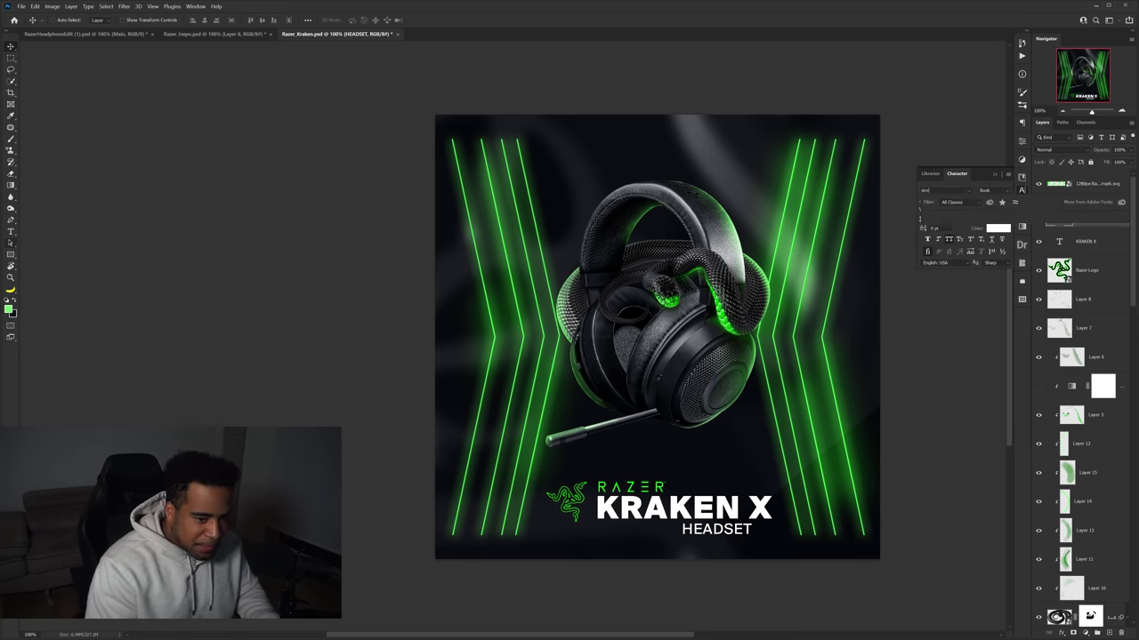
key(BackSpace)
click(961, 220)
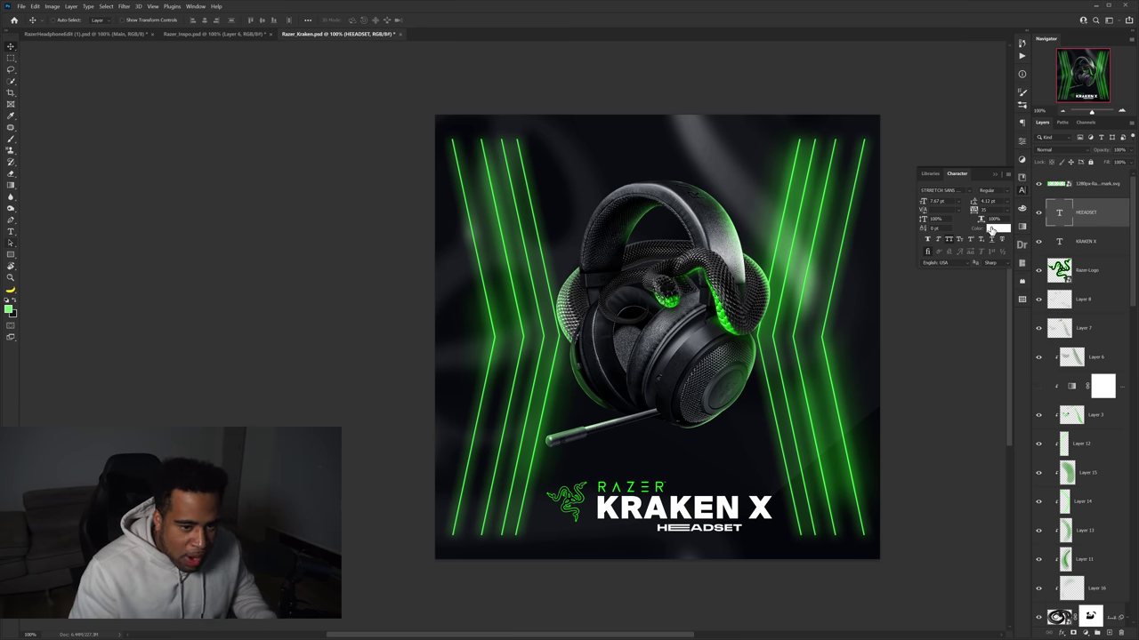
Set the HEEADSET text colour to dark grey #56585c
click(991, 230)
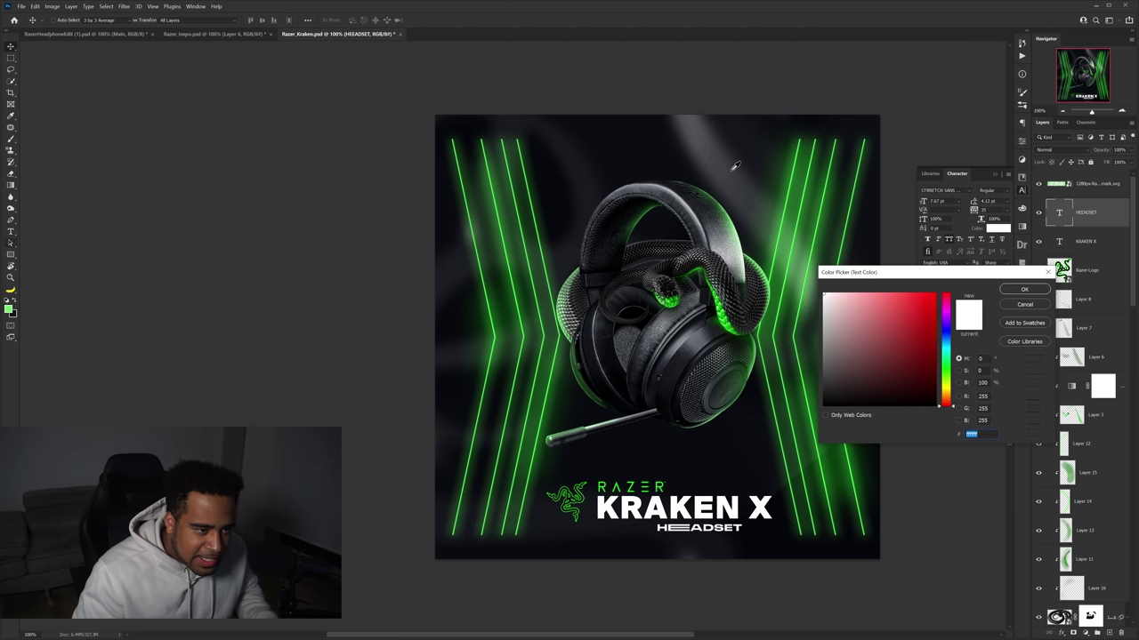
click(789, 360)
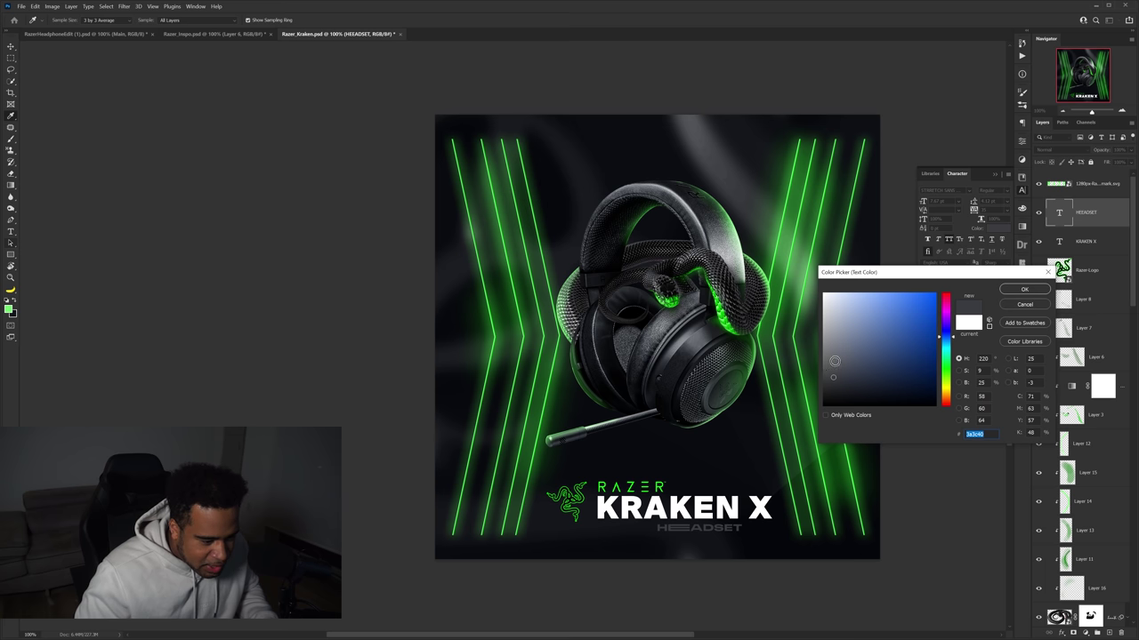
click(834, 366)
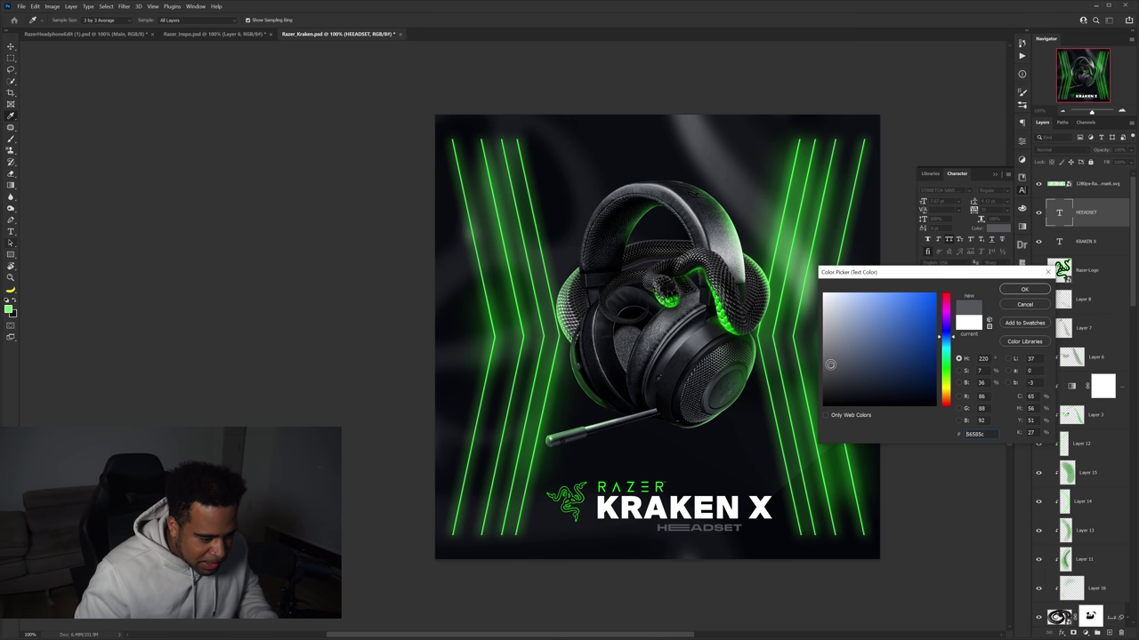
click(1018, 291)
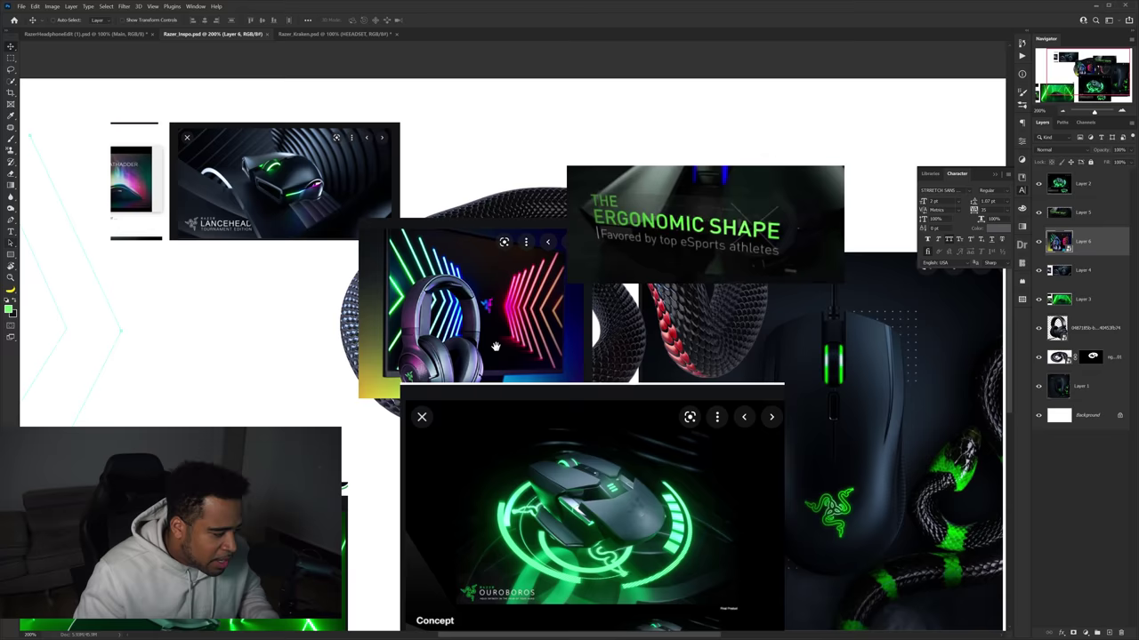
Look over the reference images in the Razer inspiration document, then return to Razer_Kraken.psd and review the whole poster
drag(495, 347, 673, 191)
drag(666, 312, 508, 350)
drag(737, 257, 710, 352)
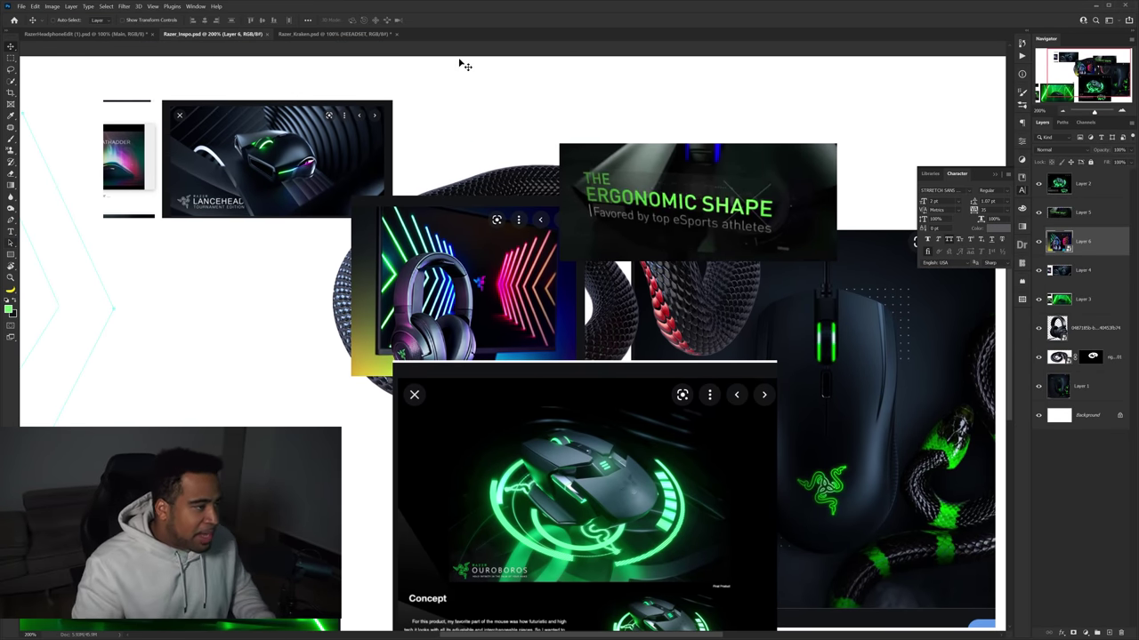
key(ctrl+Tab)
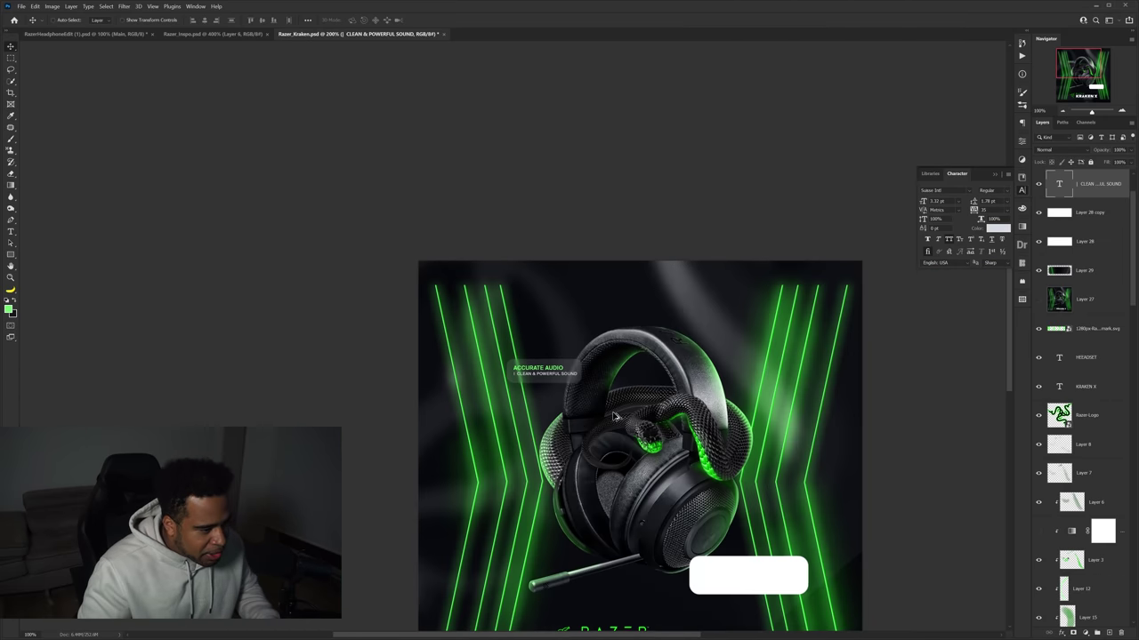
key(ctrl+minus)
drag(613, 416, 615, 387)
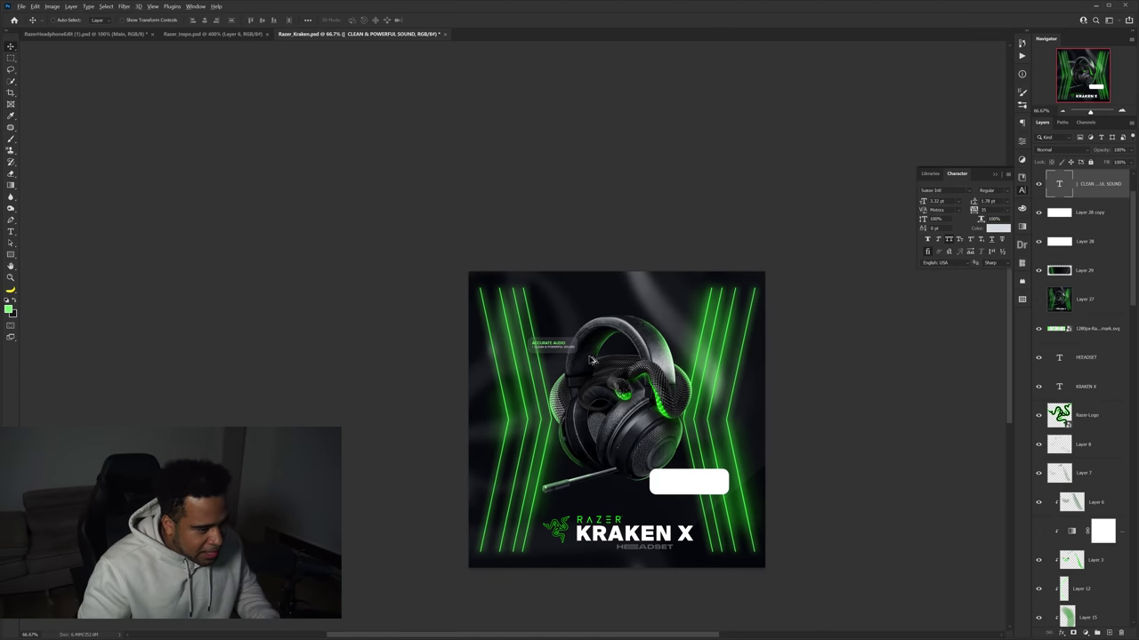
scroll(590, 359, up, 5)
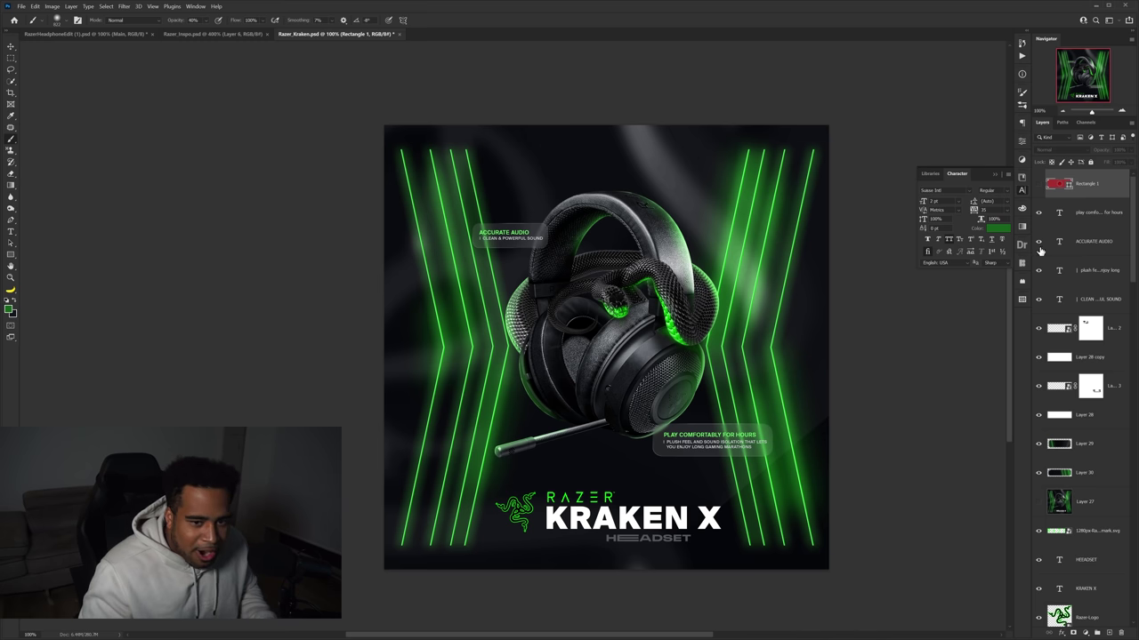
On a new top layer in Linear Dodge (Add) mode, paint soft green glow over both chevron groups with a large brush at 40% opacity
click(1107, 632)
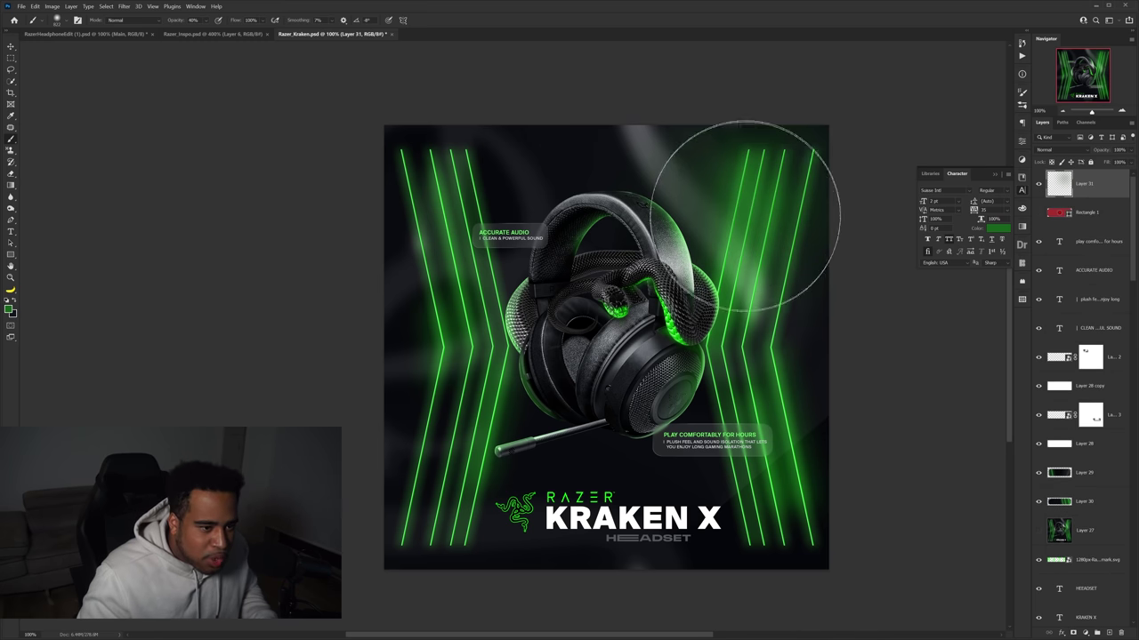
click(771, 460)
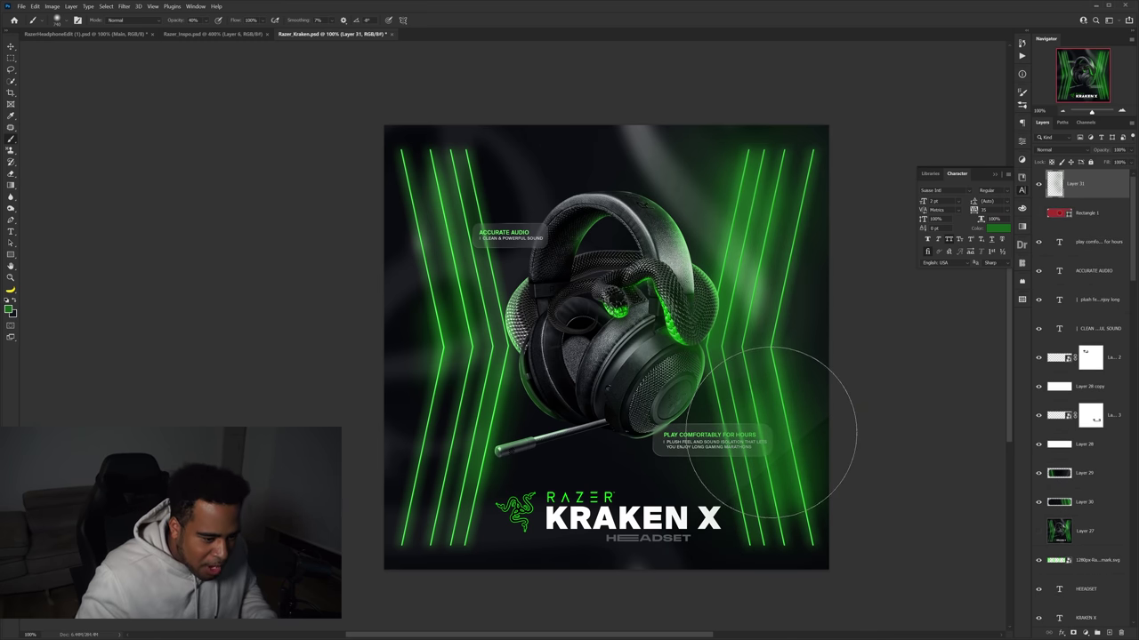
alt+right_click(740, 418)
click(807, 443)
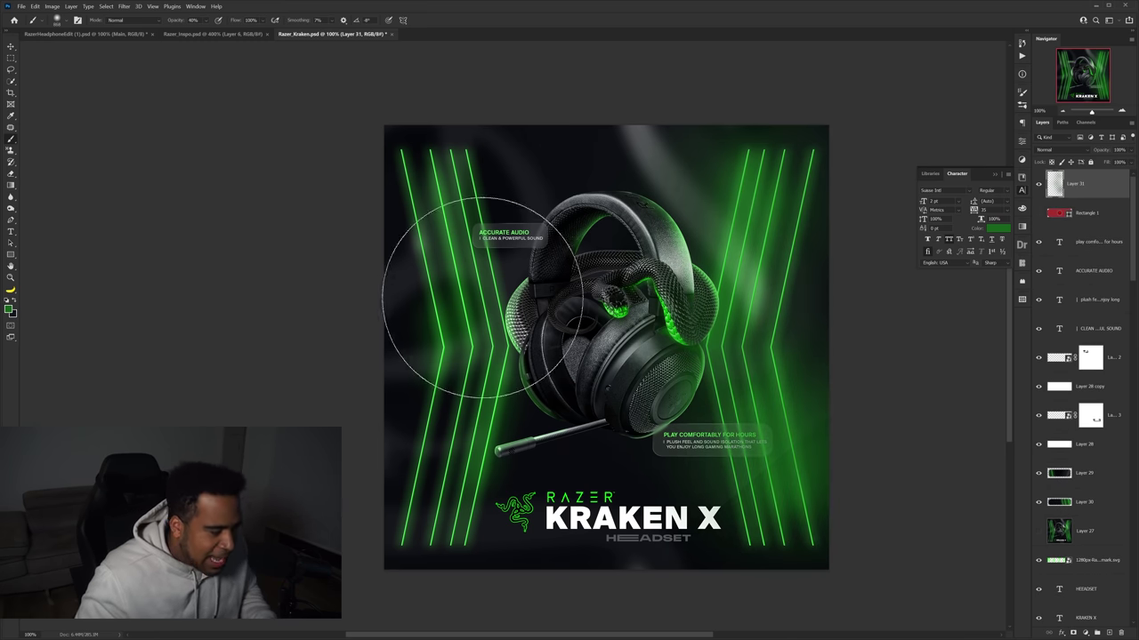
click(447, 222)
click(496, 352)
click(440, 476)
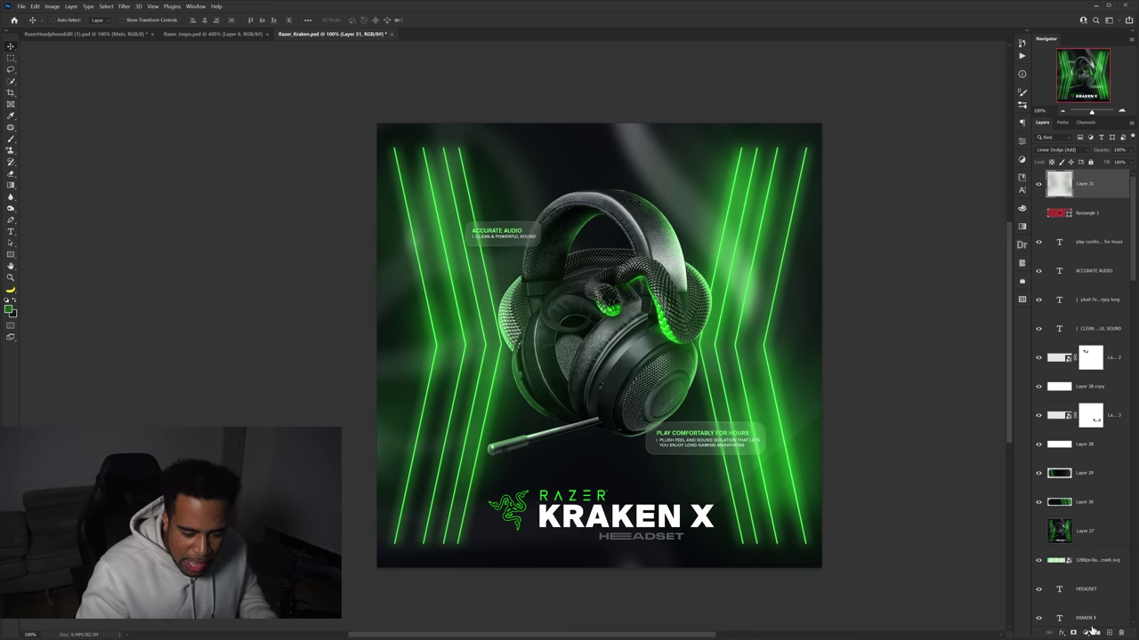
Stamp all visible layers into a merged layer on top and convert it to a smart object
key(ctrl+alt+shift+e)
right_click(1099, 187)
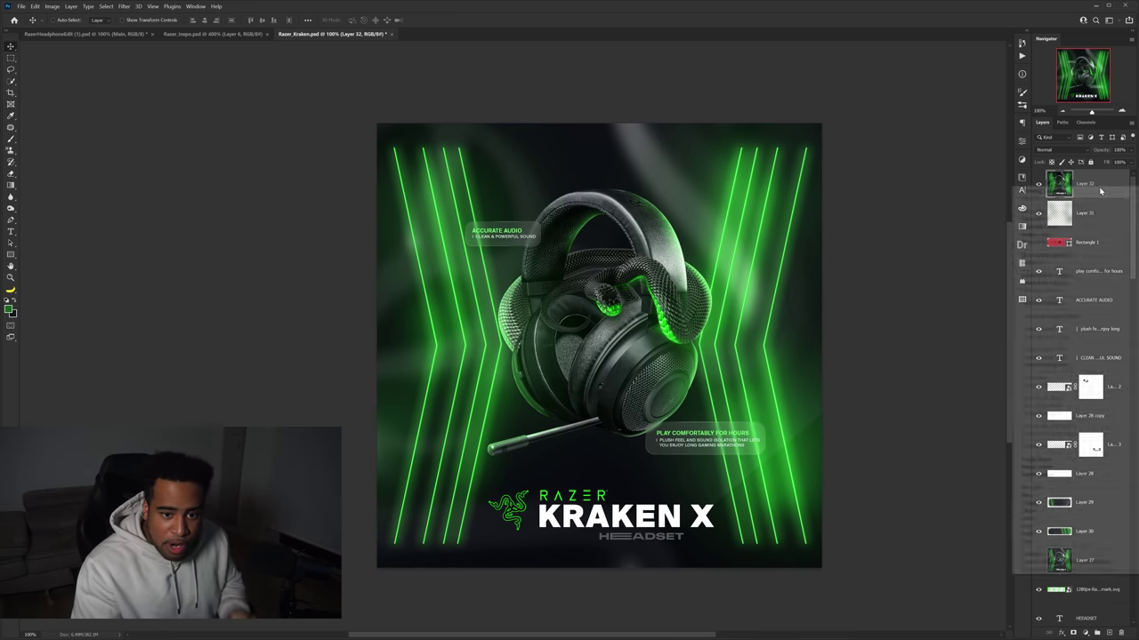
click(1070, 316)
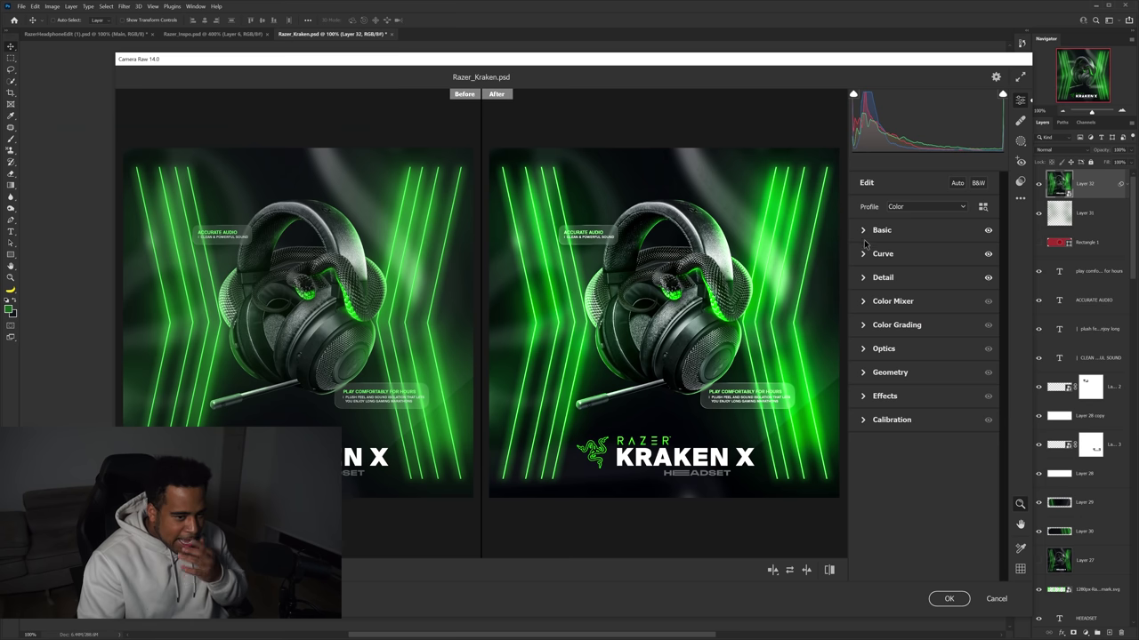
In the Camera Raw filter's Color Mixer, set the Greens hue to +22 and the Aquas hue to +10, and apply it to the merged layer
click(865, 233)
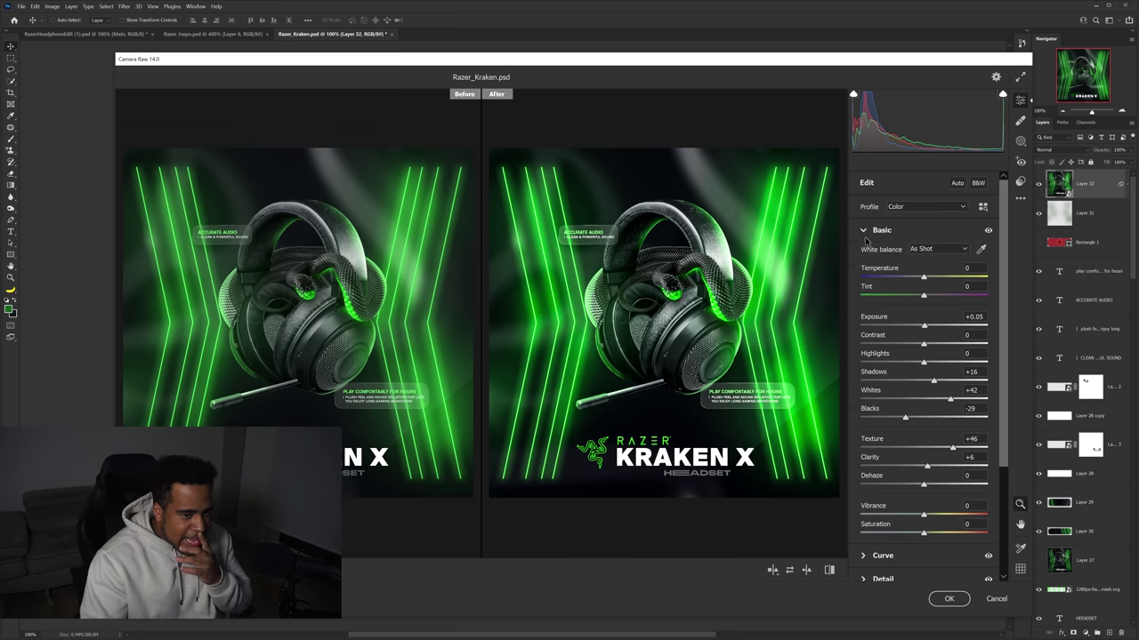
click(864, 231)
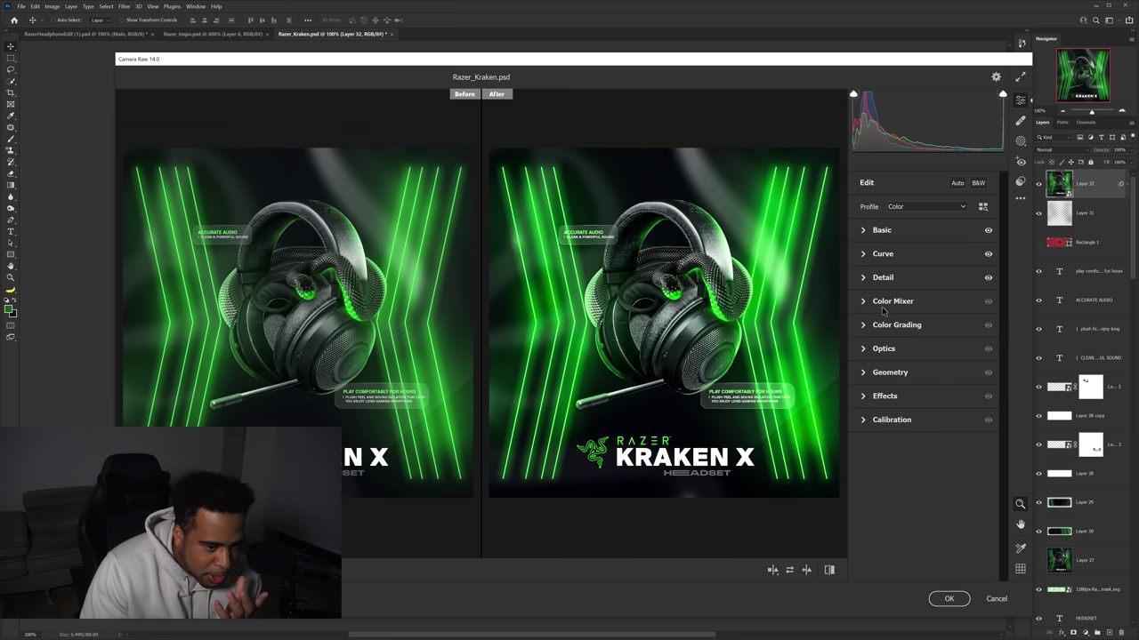
click(885, 304)
click(866, 338)
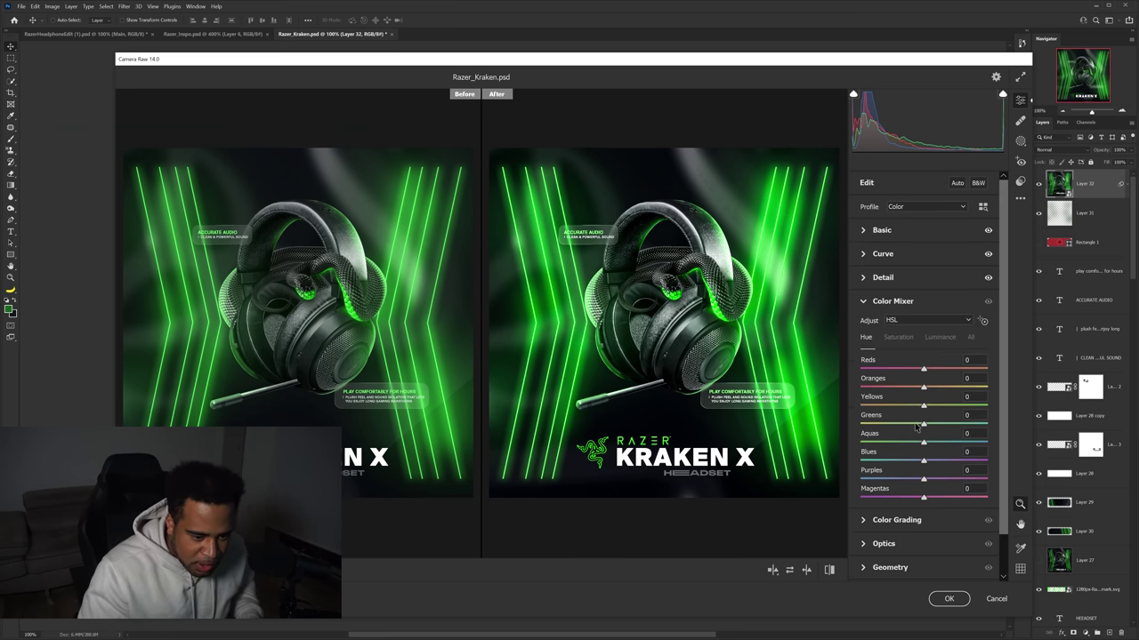
mouse_move(916, 425)
mouse_down()
mouse_move(903, 425)
mouse_move(945, 424)
mouse_move(931, 442)
mouse_up()
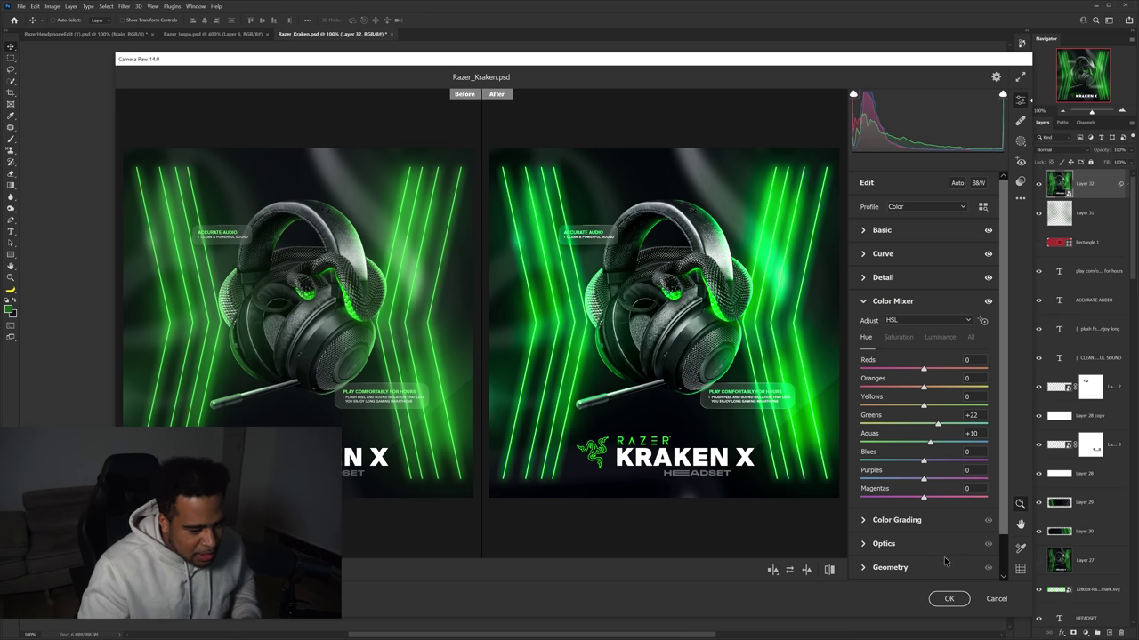
click(954, 599)
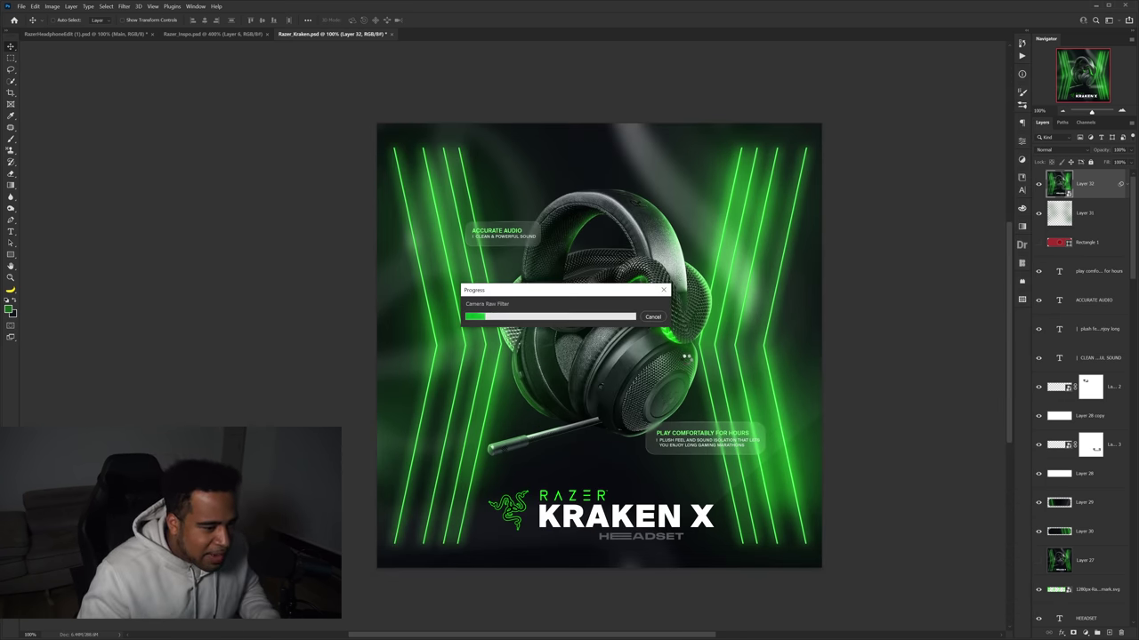
drag(713, 377, 683, 374)
scroll(728, 363, down, 1)
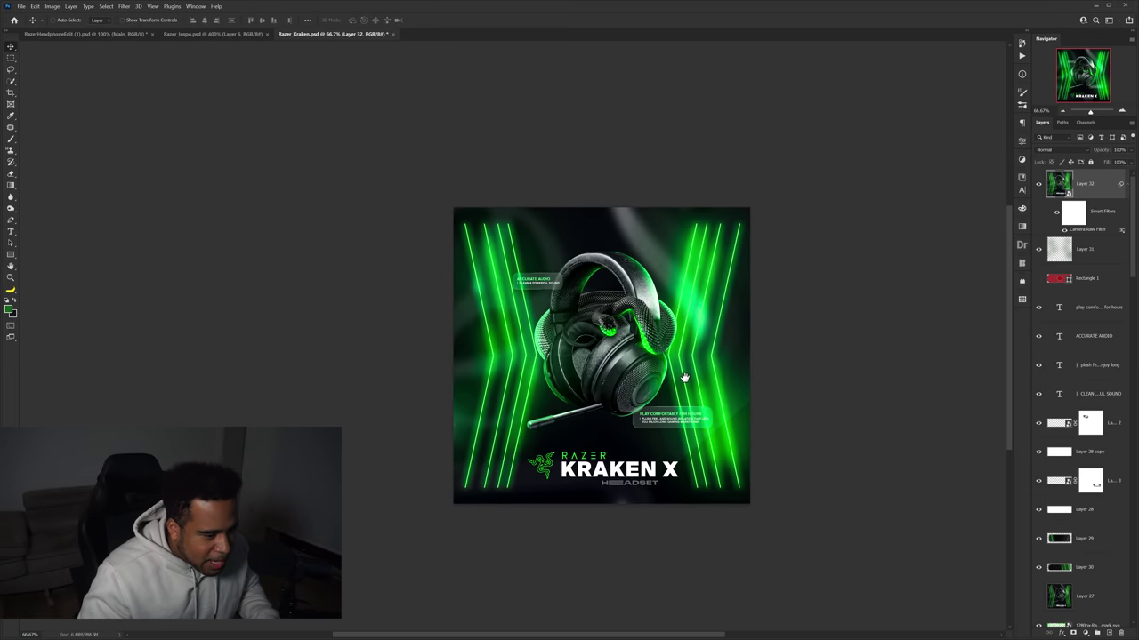
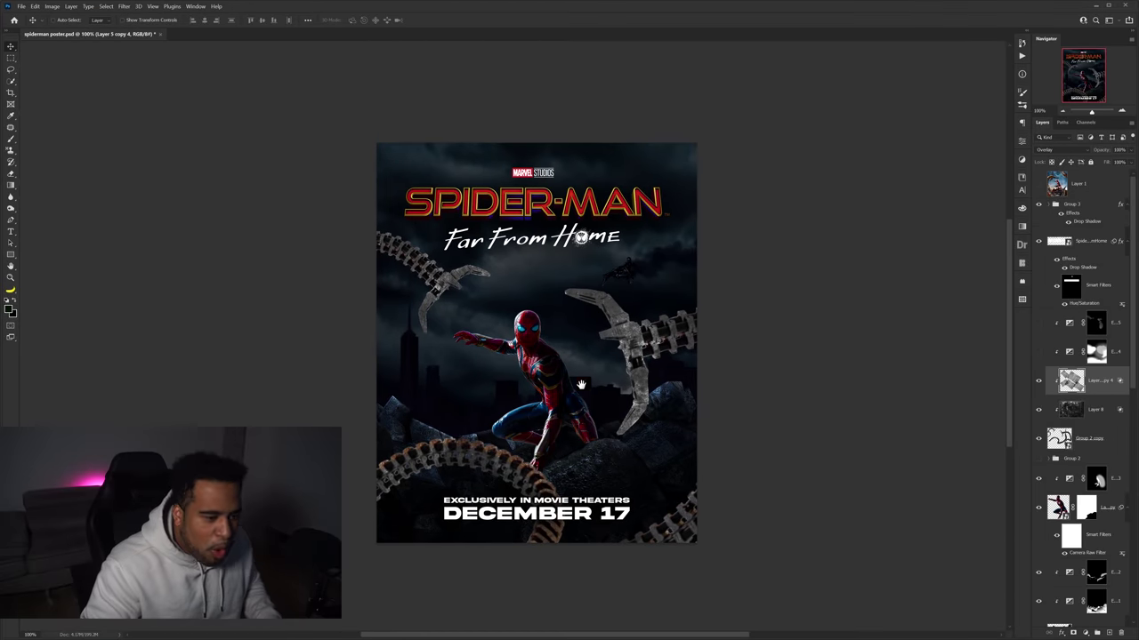
In the Spider-Man poster, show the Exposure 4 and Exposure 5 adjustments clipped to the mechanical arms and select Exposure 4's mask
scroll(586, 389, up, 1)
click(1038, 353)
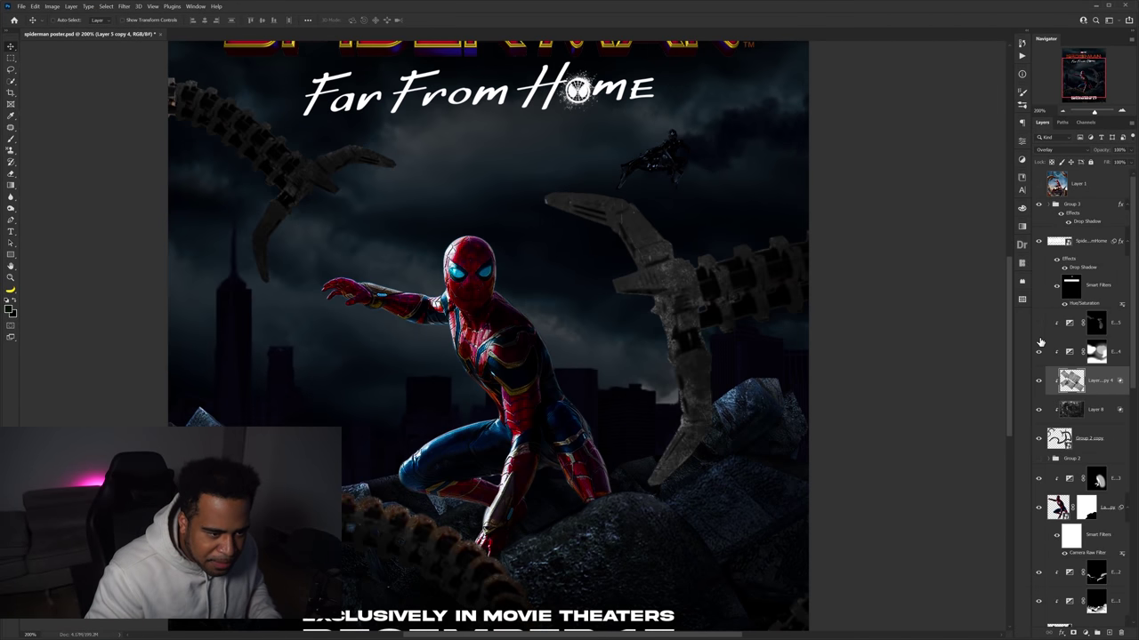
click(1038, 323)
click(1097, 353)
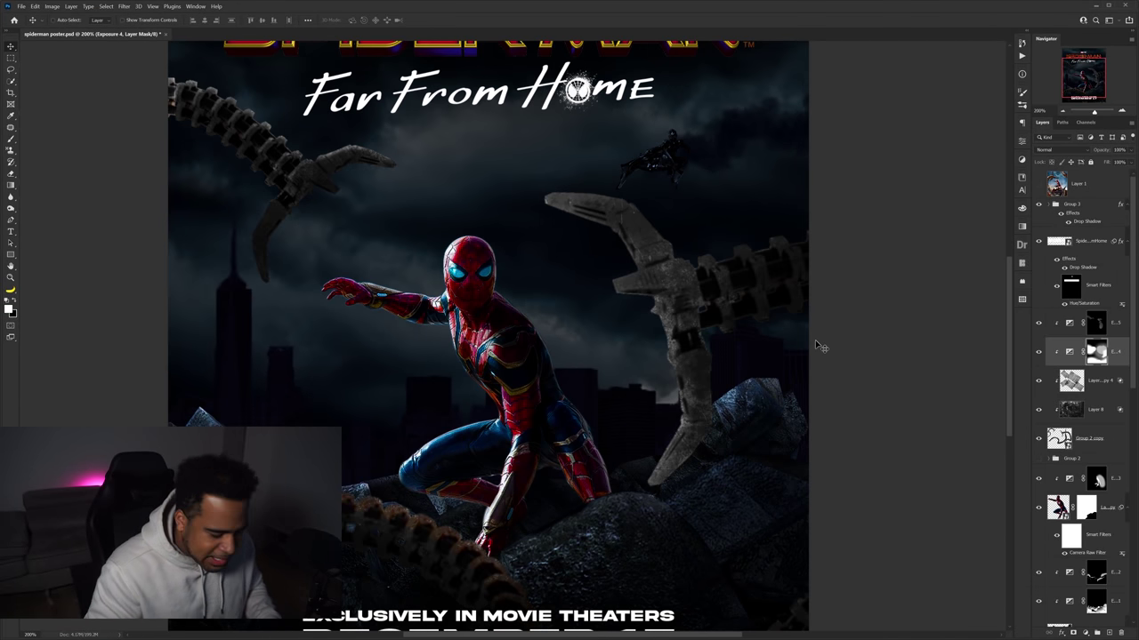
key(b)
key(x)
drag(576, 227, 684, 225)
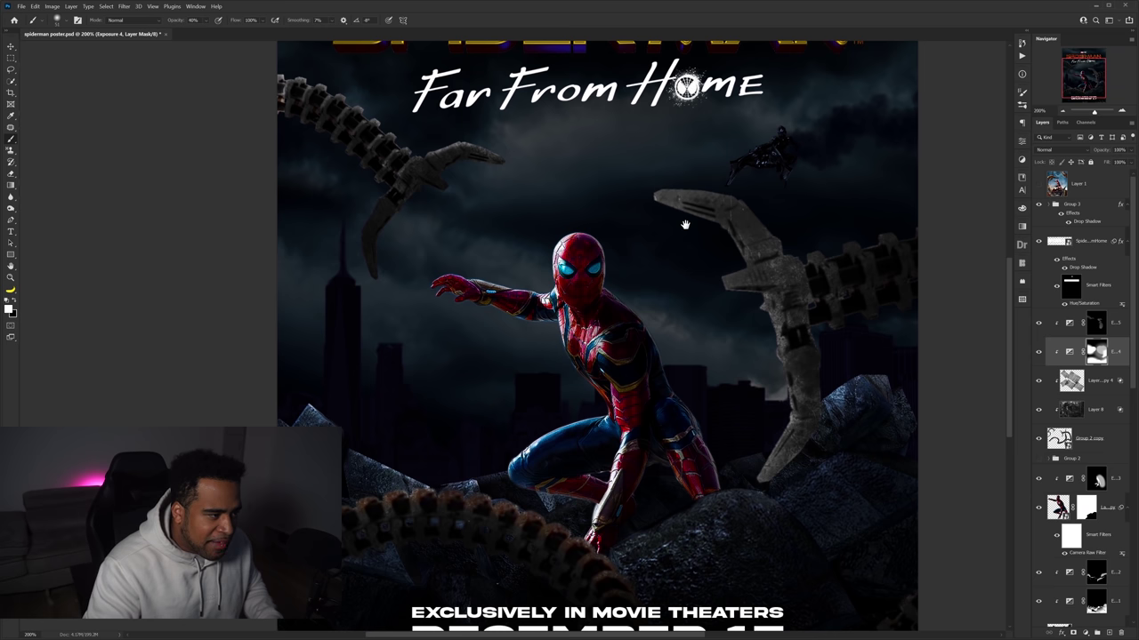
key(v)
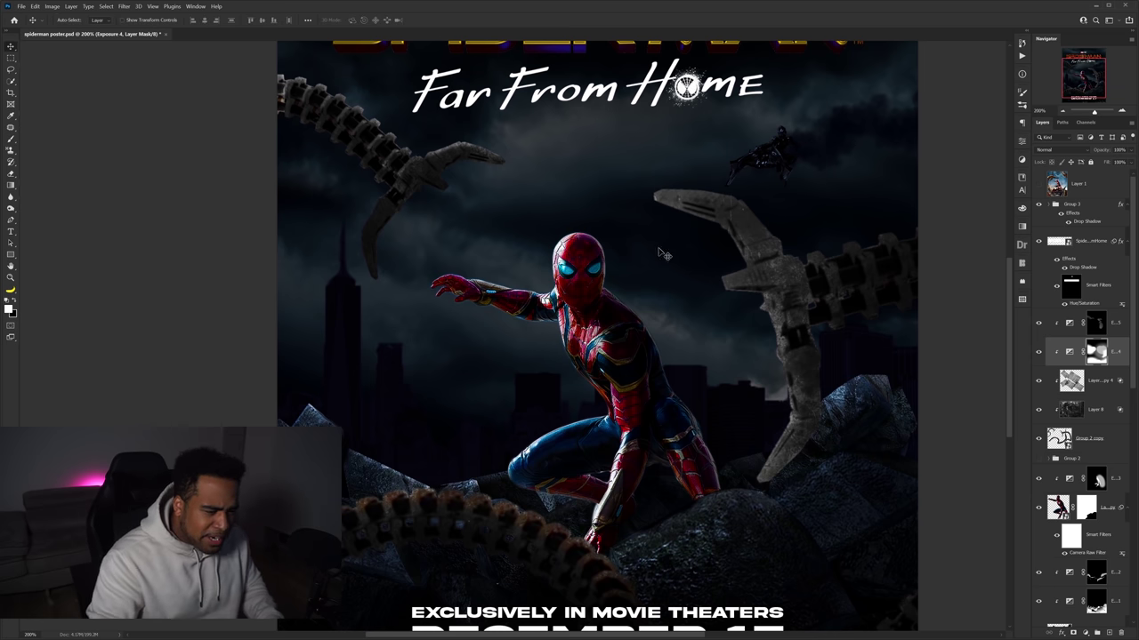
click(605, 326)
drag(702, 341, 662, 246)
key(ctrl+z)
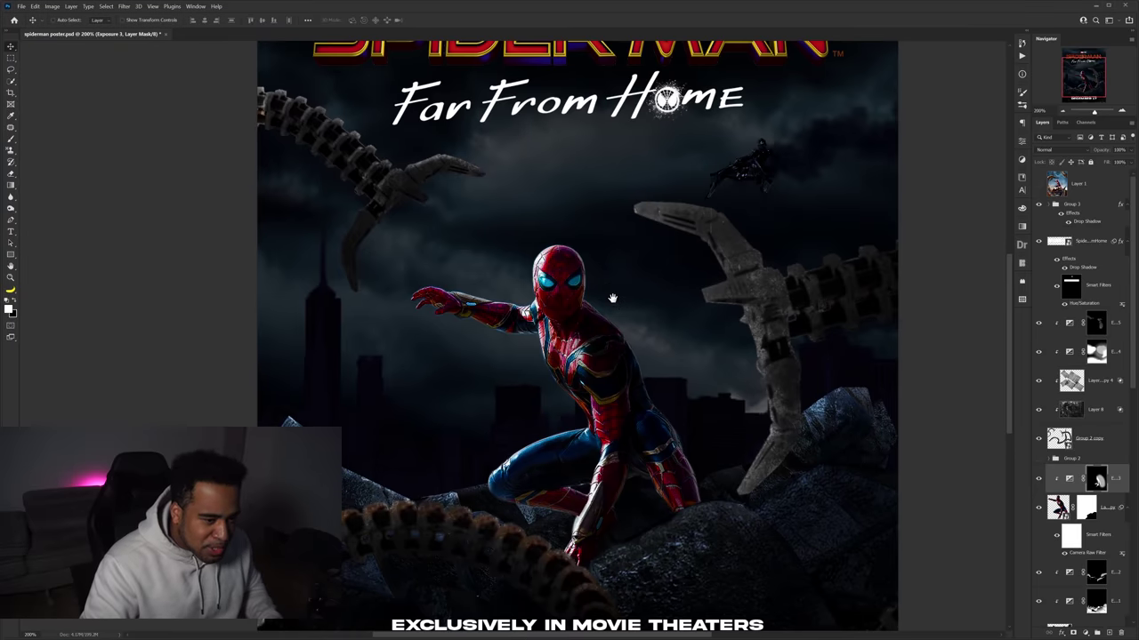
key(ctrl+minus)
scroll(613, 302, down, 1)
scroll(613, 301, up, 1)
Add a Curves adjustment above Exposure 5 and clip it to the mechanical arms
ctrl+click(692, 299)
click(1117, 327)
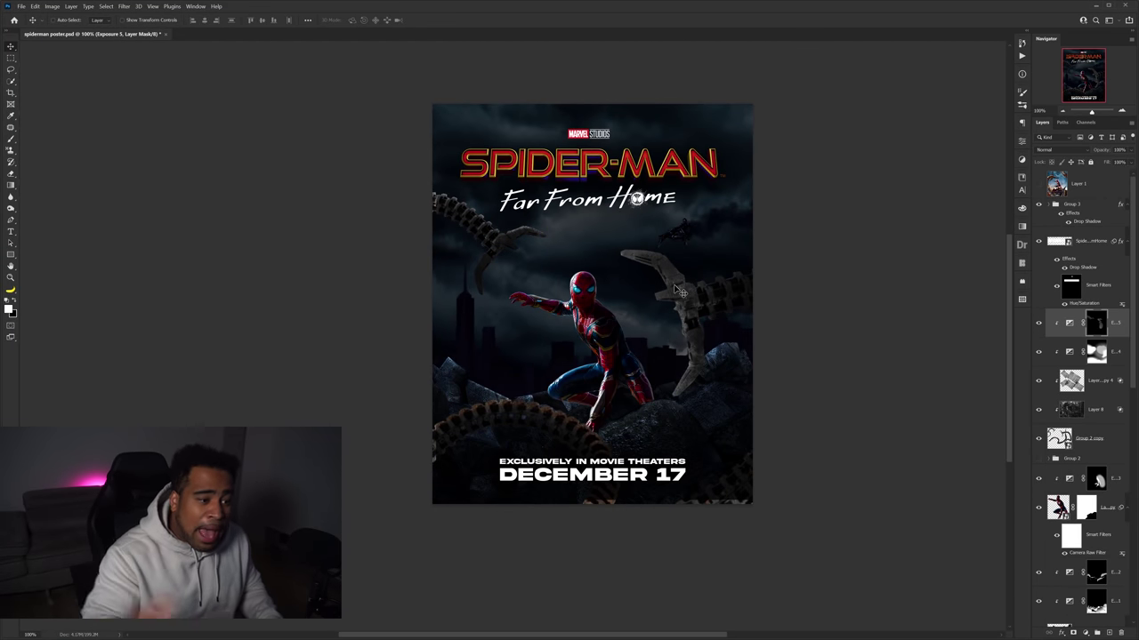
click(1089, 621)
click(1089, 407)
key(ctrl+alt+g)
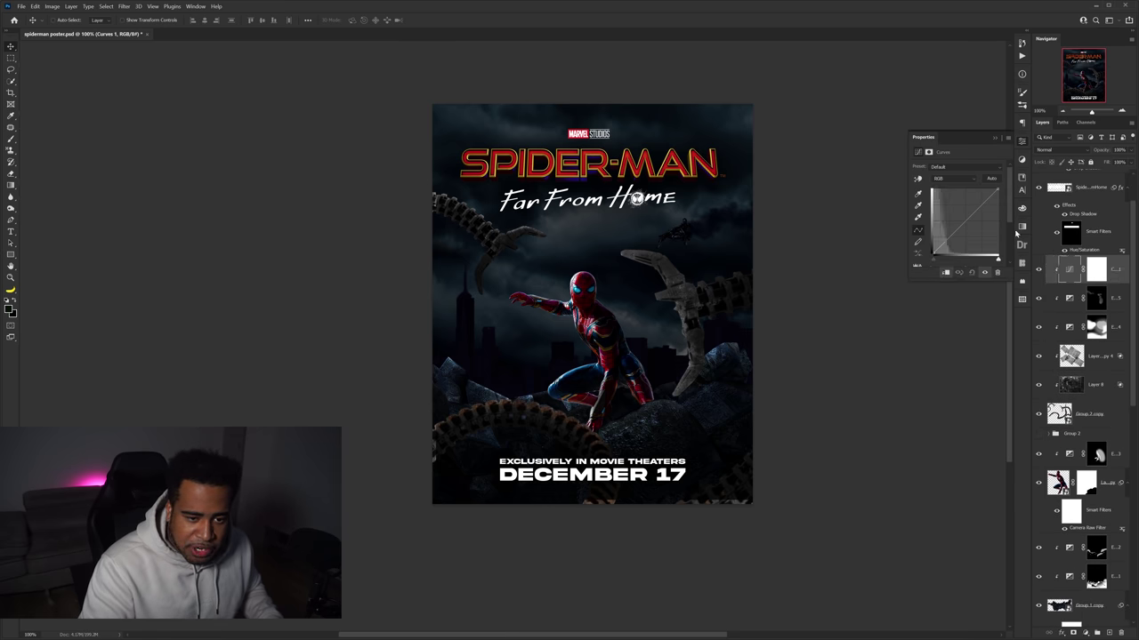
Auto-correct the arms' Curves with Find Dark & Light Colors, setting shadows to #03070c and highlights to a brightened blue-grey sampled from the clouds
alt+click(991, 178)
click(823, 269)
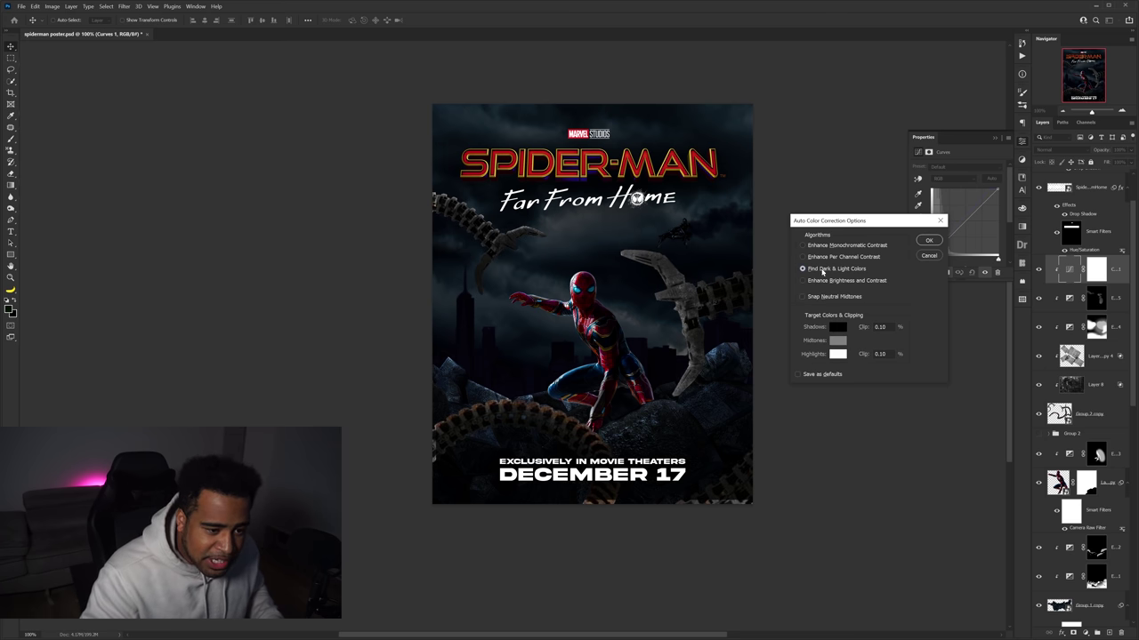
click(837, 329)
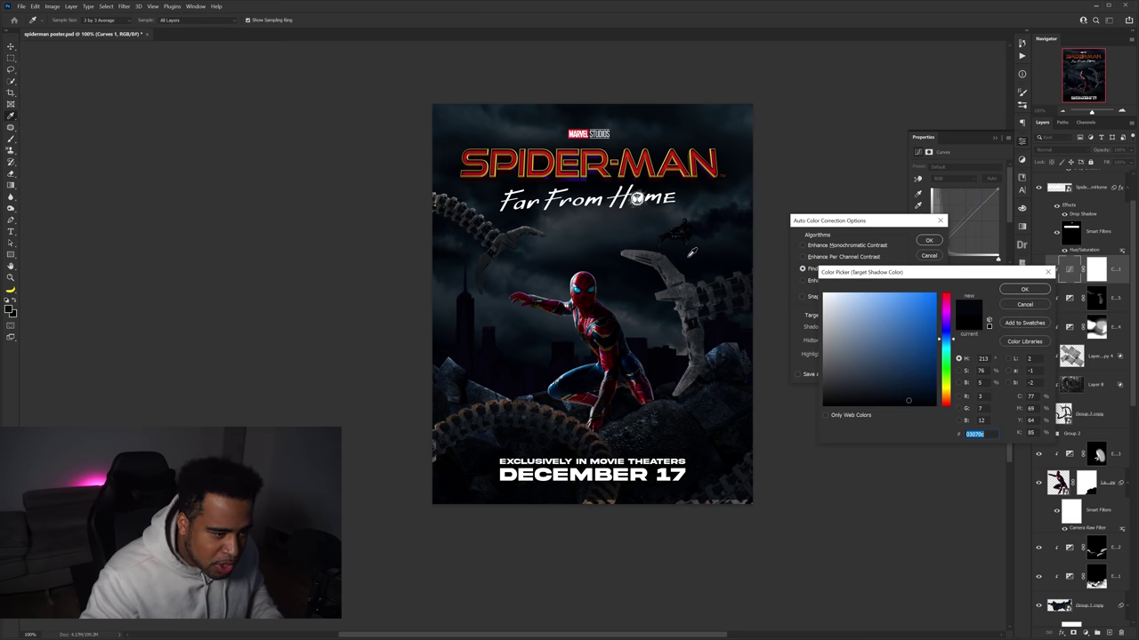
click(1023, 289)
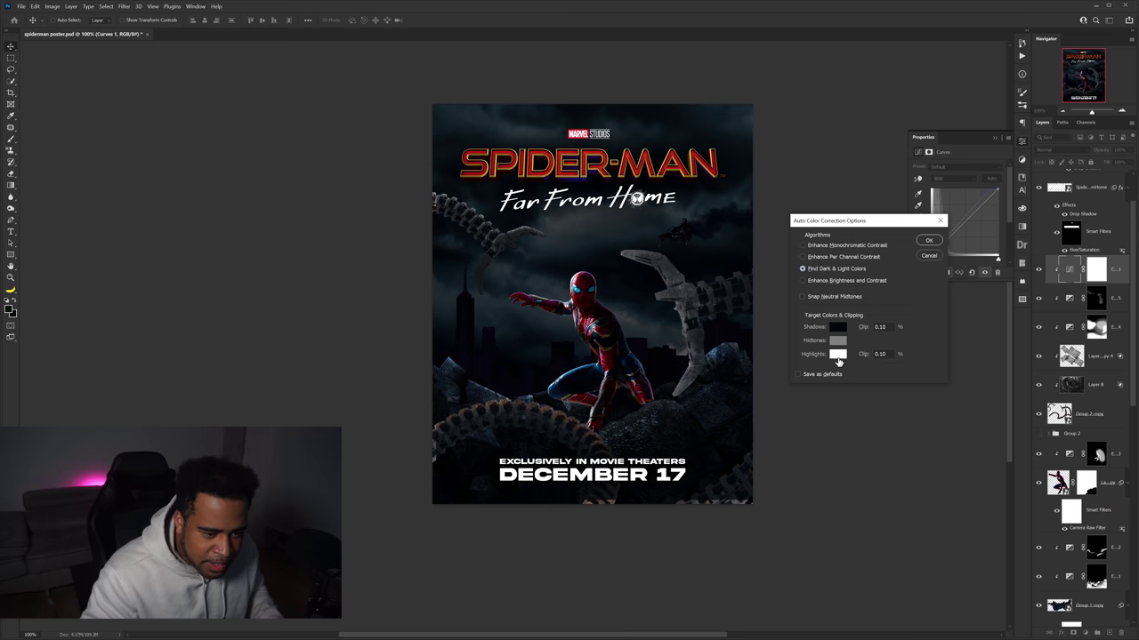
click(837, 355)
click(590, 216)
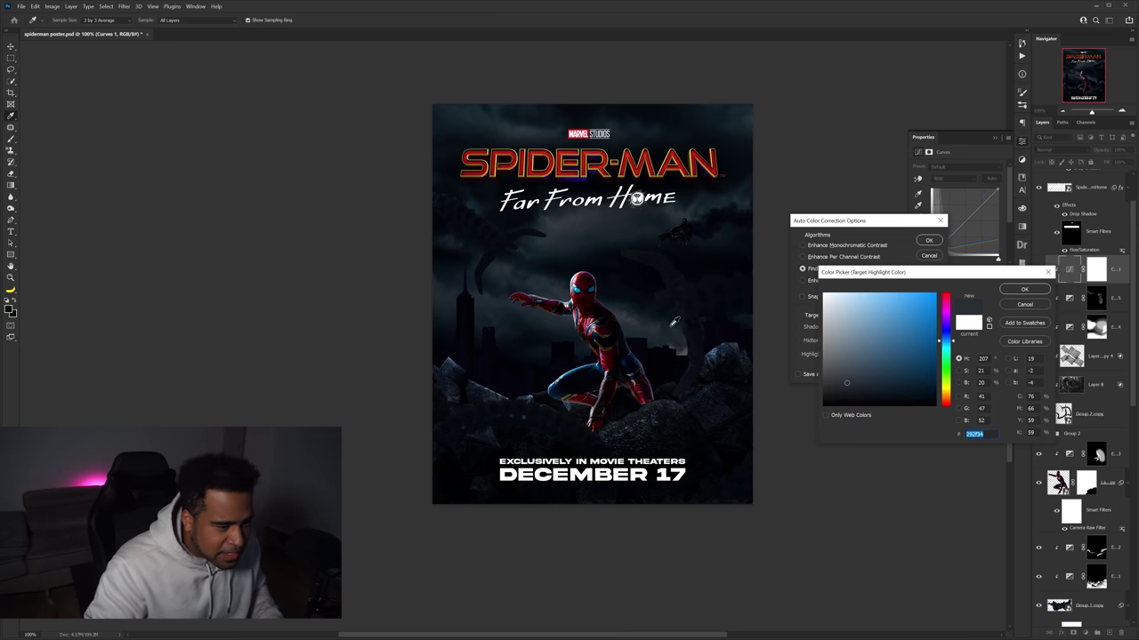
drag(854, 348, 841, 316)
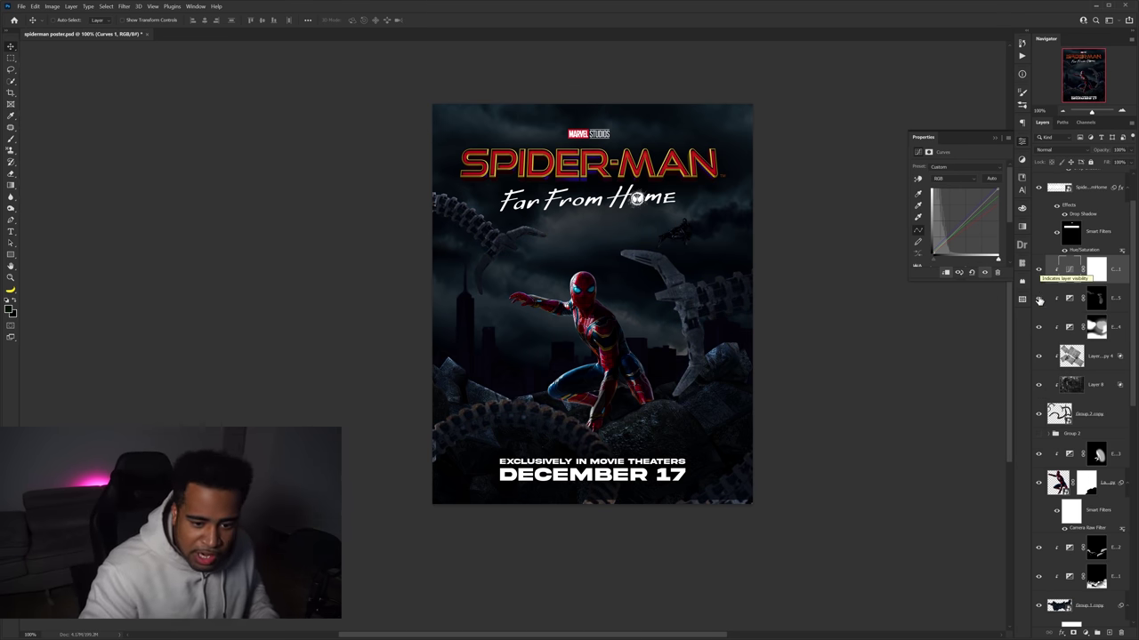
Examine the Camera Raw filter settings on the Spider-Man layer in a before/after comparison and close the filter
scroll(1071, 402, down, 3)
double_click(1087, 410)
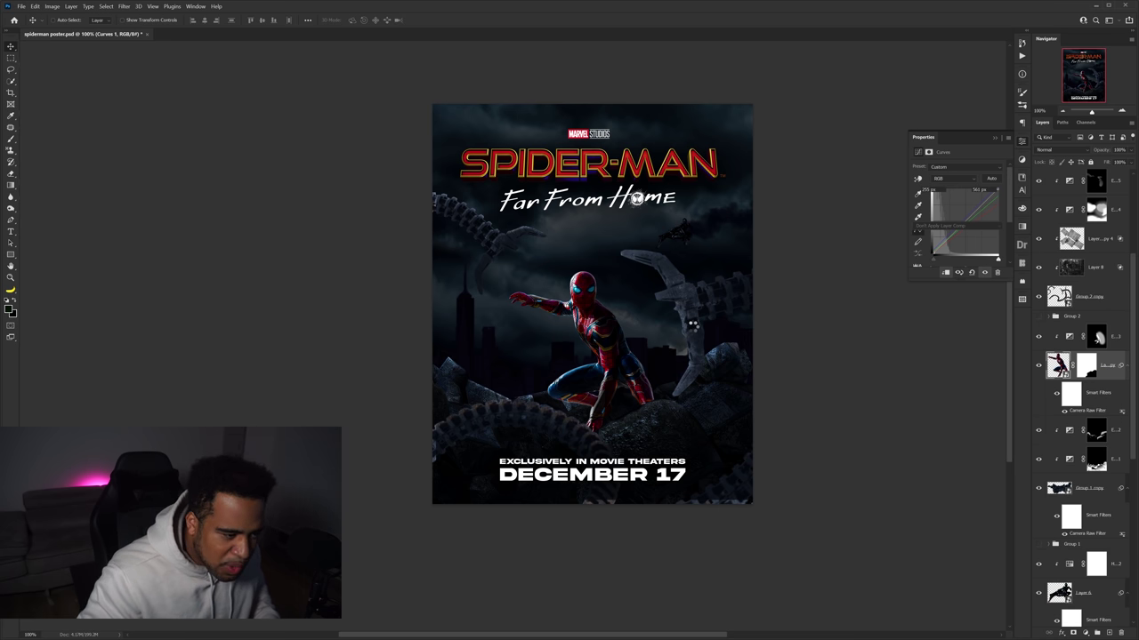
key(shift+ctrl+a)
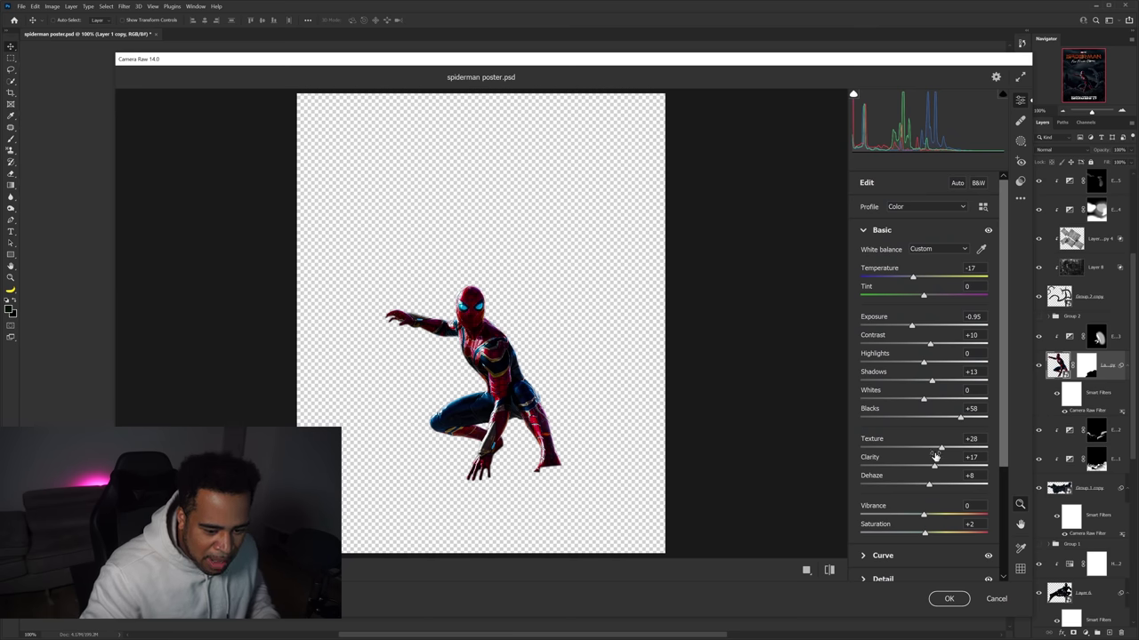
key(y)
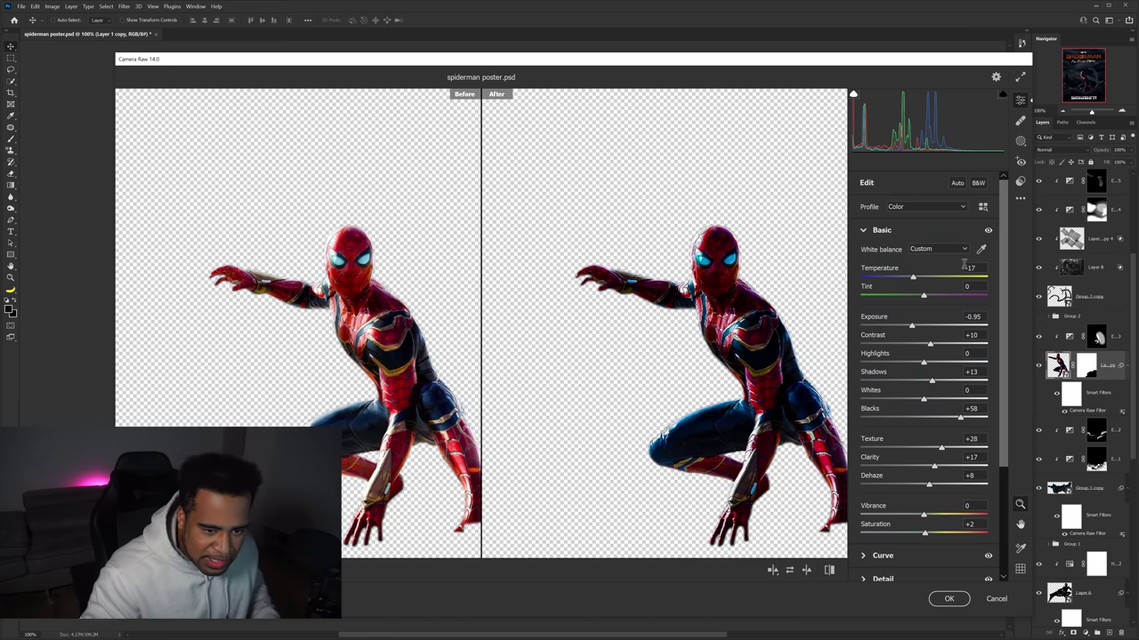
click(948, 599)
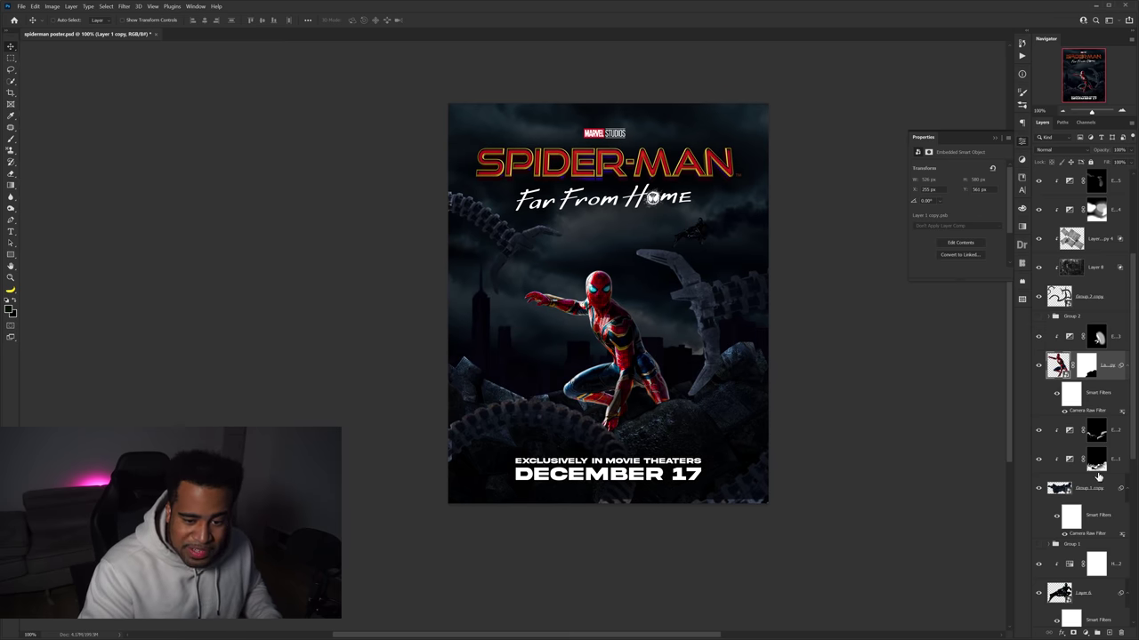
Add a Curves adjustment clipped above Spider-Man's exposure adjustment and auto-correct it with Find Dark & Light Colors and light blue highlights
click(1085, 632)
click(1081, 516)
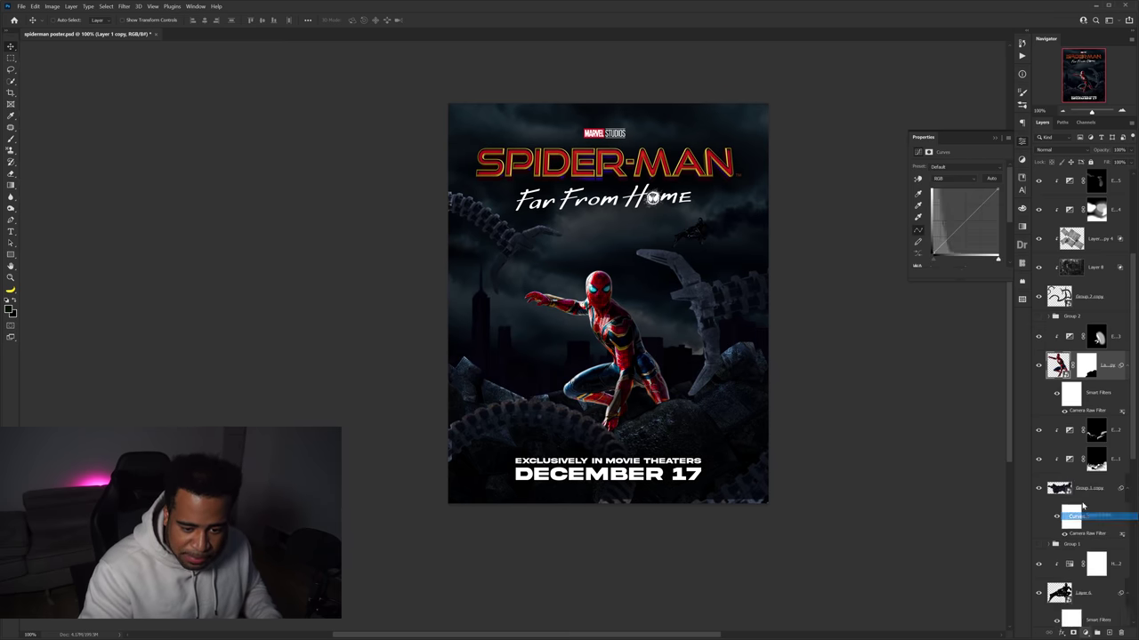
drag(1122, 376, 1116, 331)
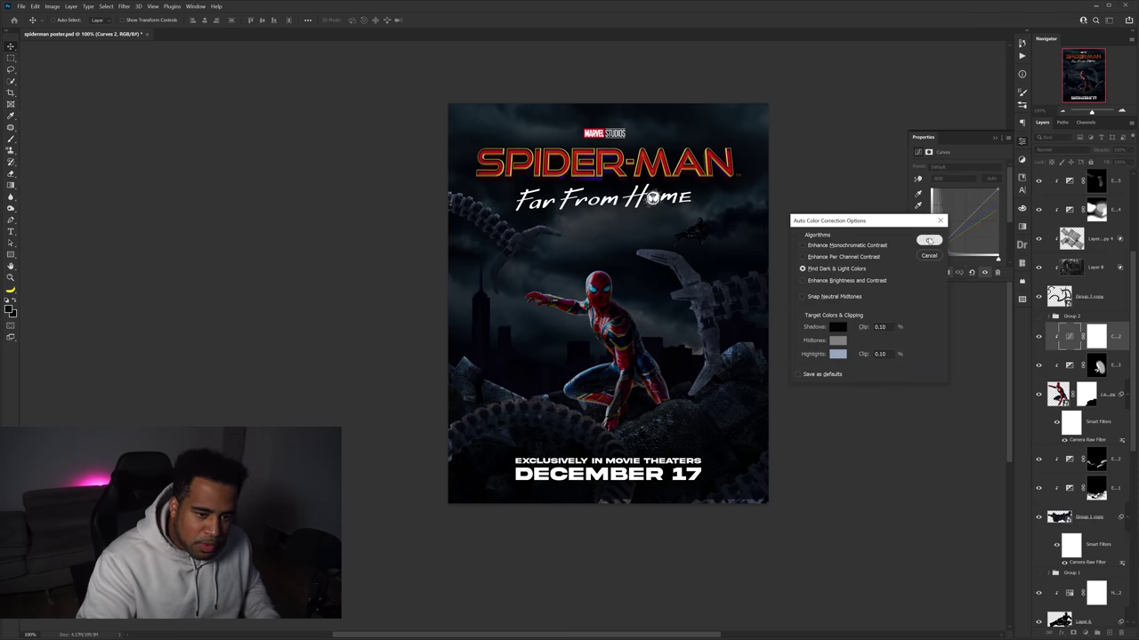
click(924, 242)
click(598, 244)
Toggle the Curves adjustment above Spider-Man to compare the figure with and without it
click(1039, 337)
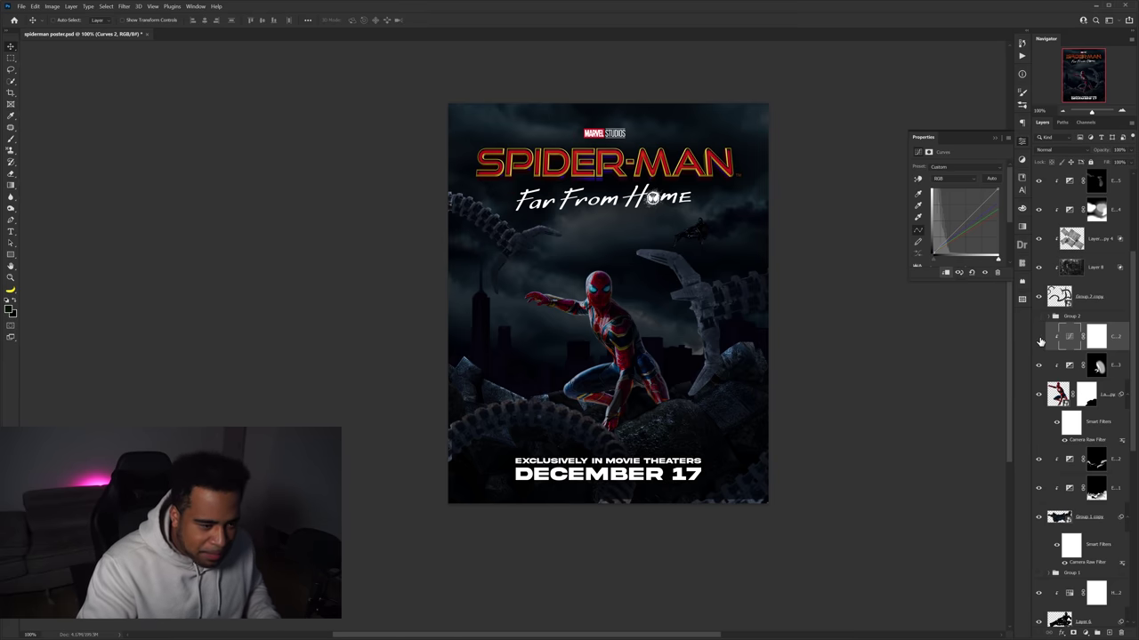
click(1039, 337)
drag(688, 332, 651, 329)
click(1021, 142)
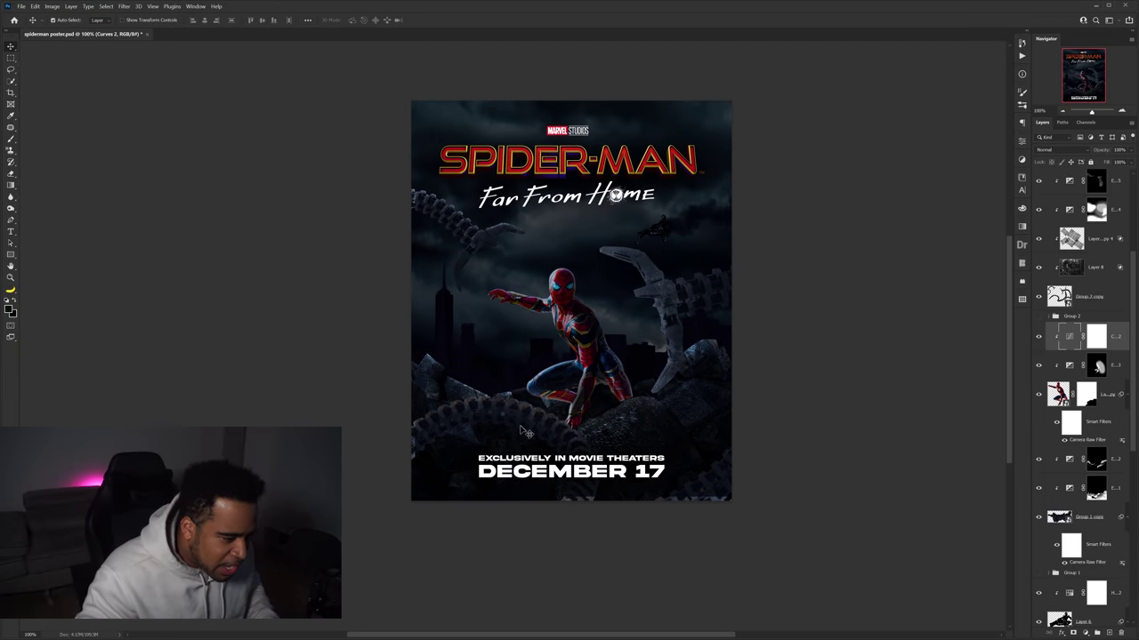
Group the mechanical arms with their clipped layers, duplicate the group, hide the original and convert the copy to a smart object
click(1096, 209)
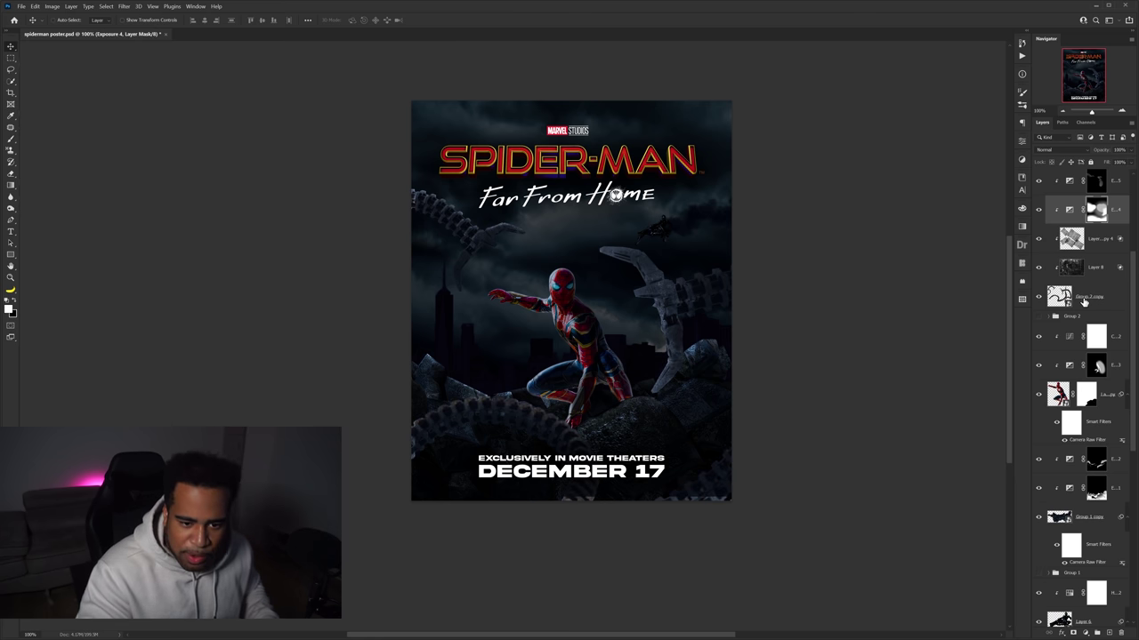
scroll(1083, 301, up, 1)
click(1090, 381)
scroll(1115, 257, up, 1)
shift+click(1114, 320)
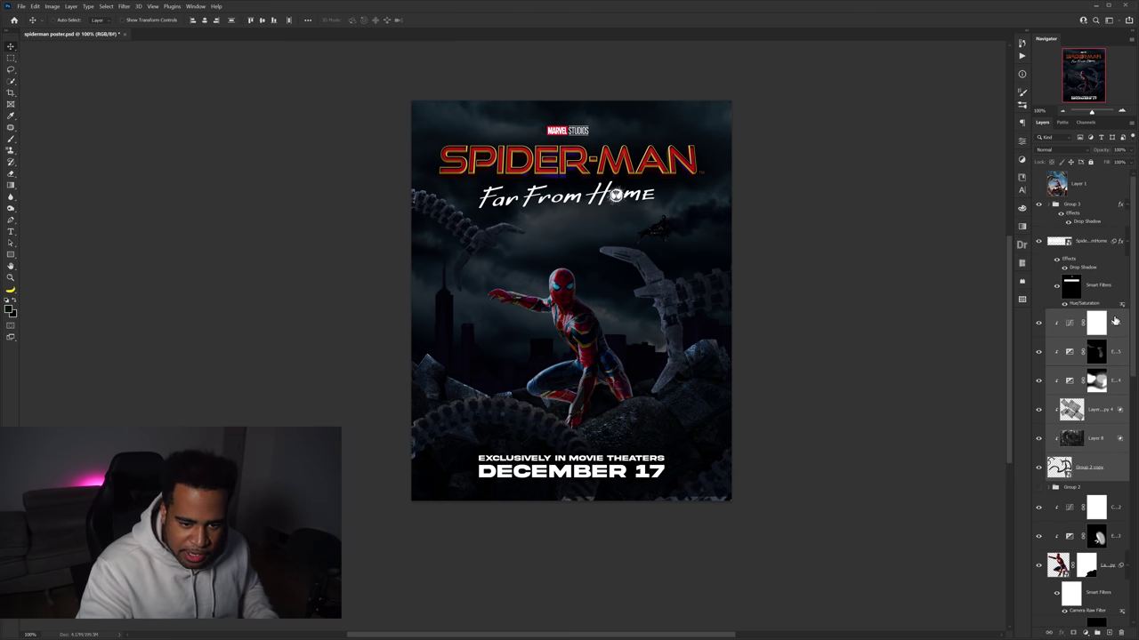
key(ctrl+g)
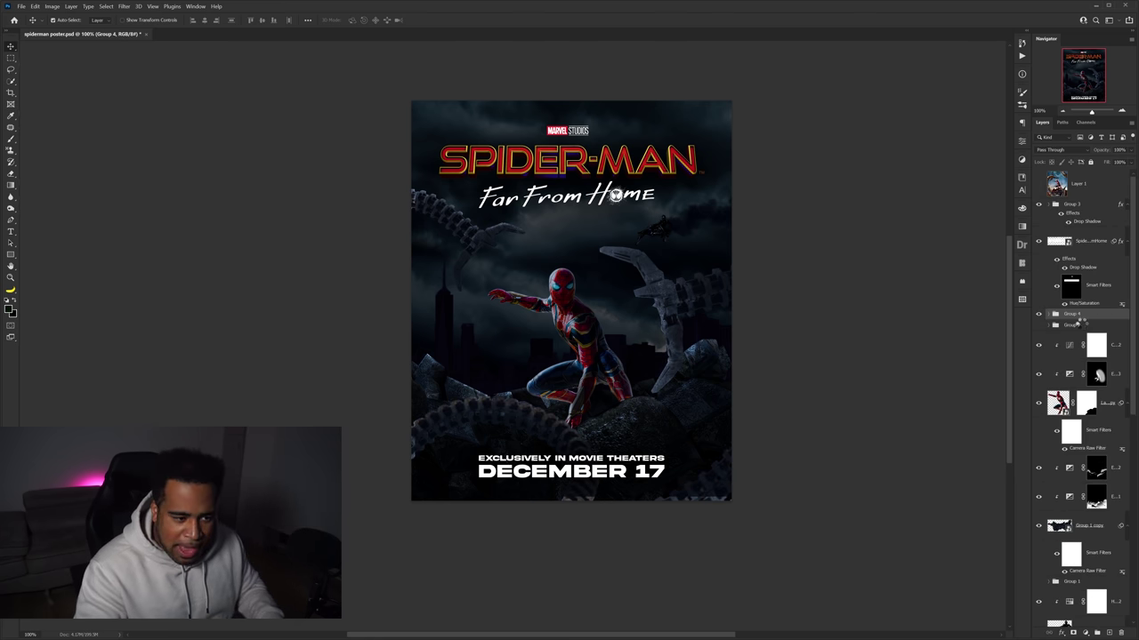
key(ctrl+j)
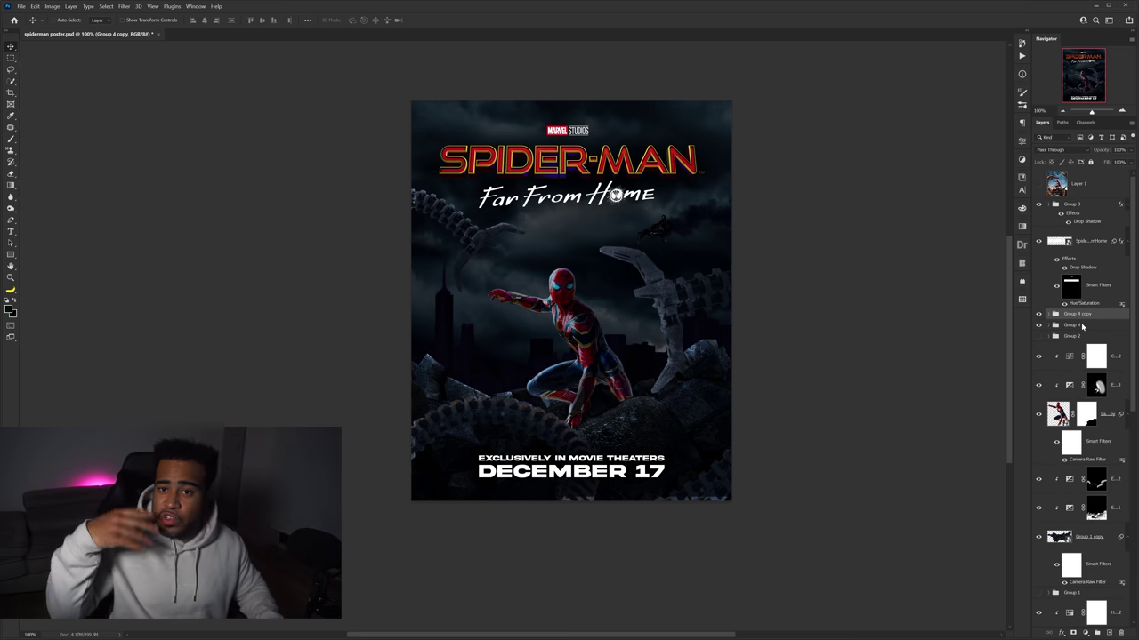
Apply a Camera Raw filter to the arms' smart object with Texture +100 and Clarity +33, and fine-tune the Blacks
click(123, 6)
click(156, 69)
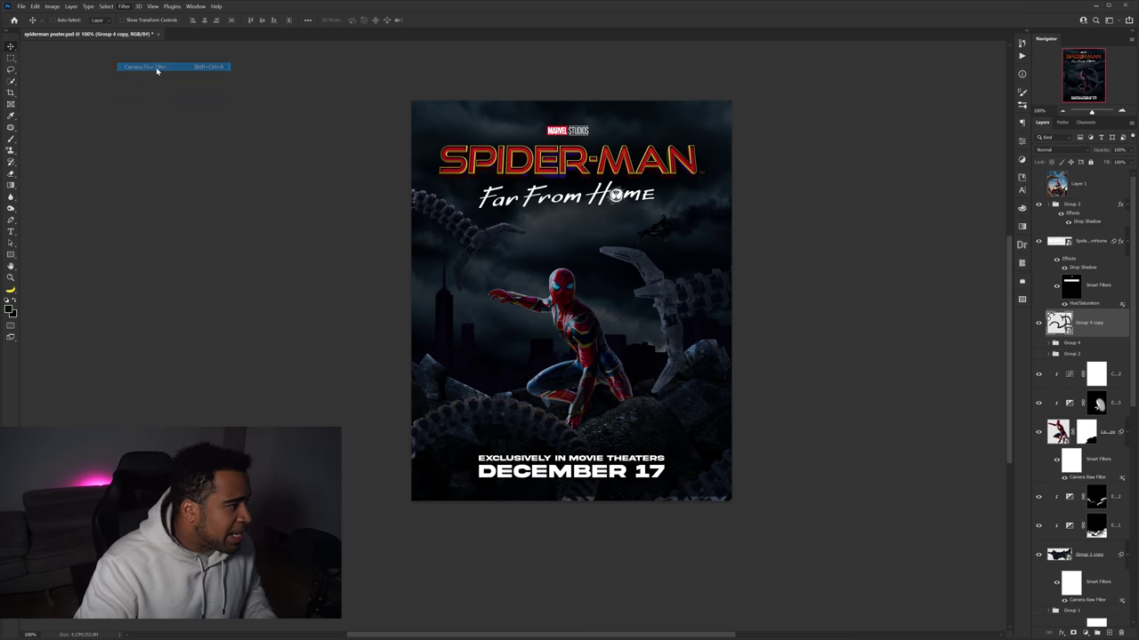
key(shift+ctrl+a)
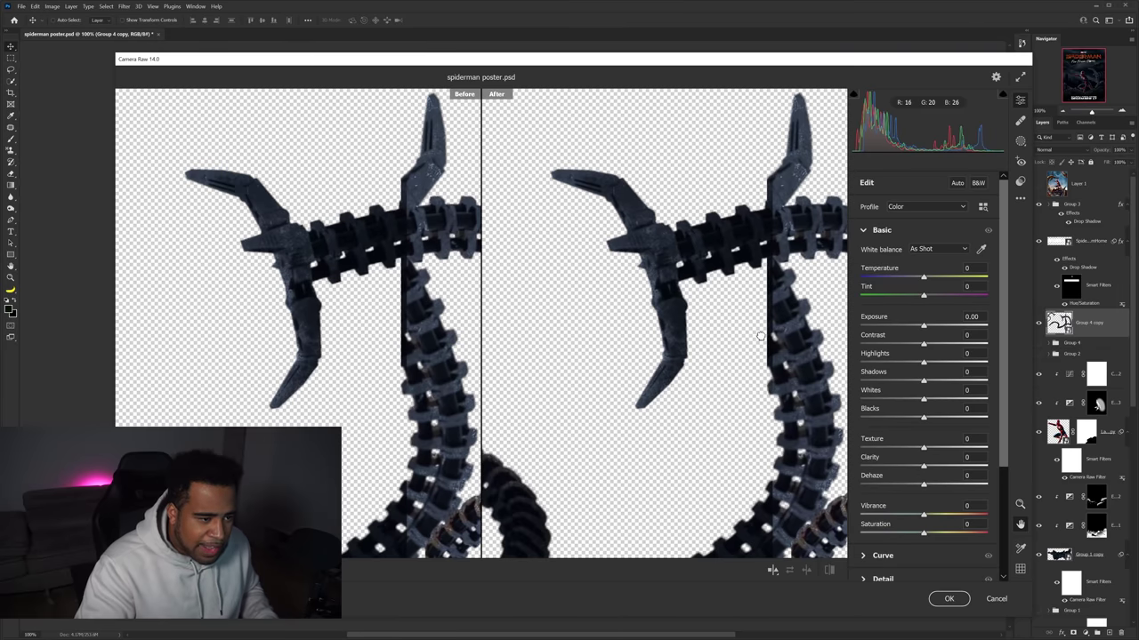
drag(924, 449, 991, 451)
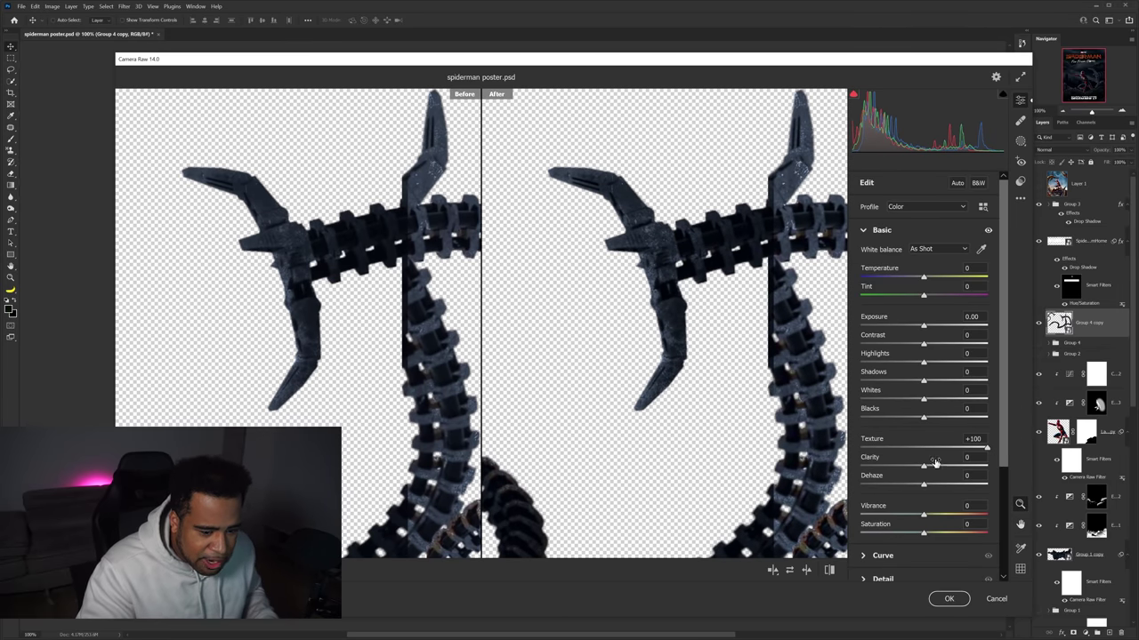
mouse_move(924, 467)
mouse_down()
mouse_move(972, 465)
mouse_move(945, 466)
mouse_up()
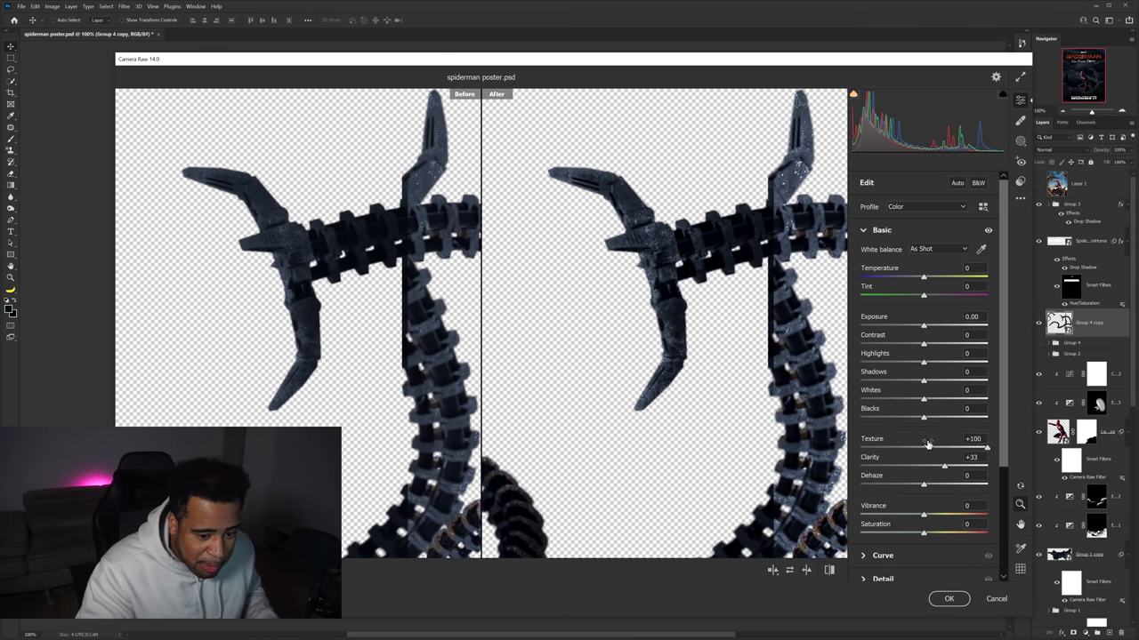
mouse_move(924, 417)
mouse_down()
mouse_move(908, 418)
mouse_move(921, 417)
mouse_up()
key(Return)
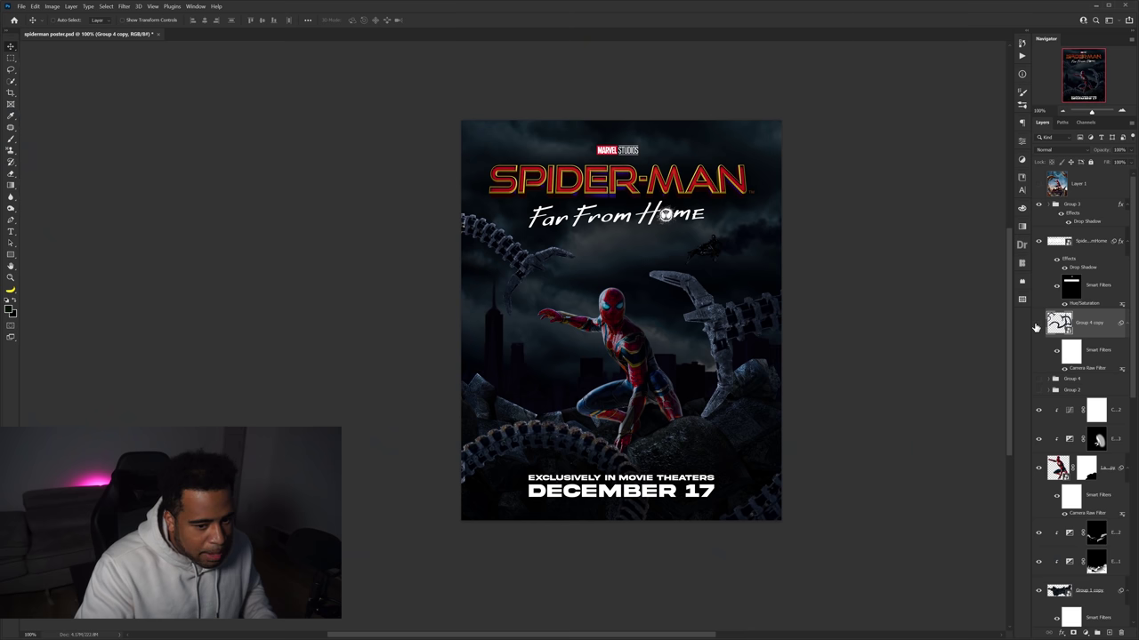
Toggle the filtered mechanical arms layer to check how it looks in the poster
click(1037, 324)
click(1037, 324)
click(1037, 324)
click(1035, 325)
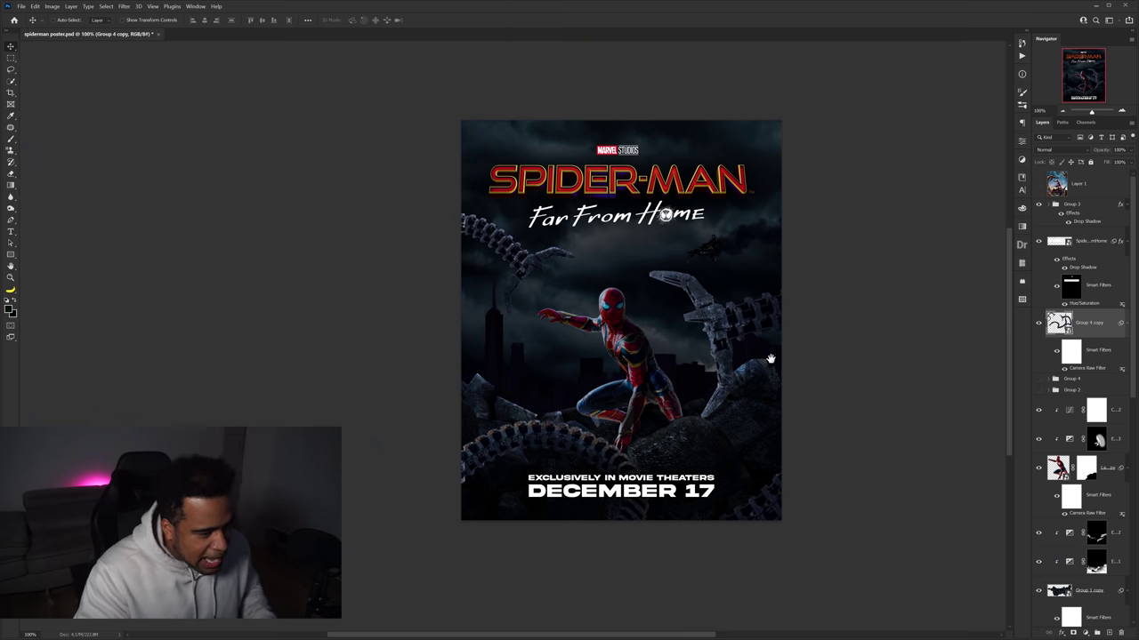
Add a flattened image of the poster's earlier look below Layer 1, compare it with the current version, and hide it
drag(770, 359, 688, 382)
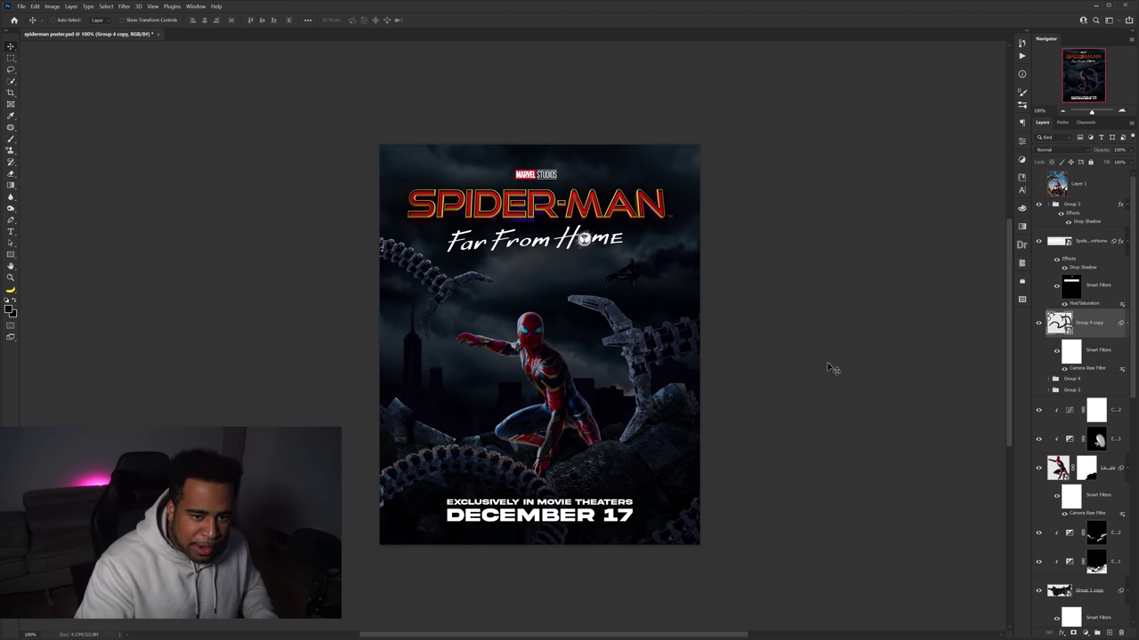
scroll(1077, 373, down, 3)
scroll(1076, 373, up, 3)
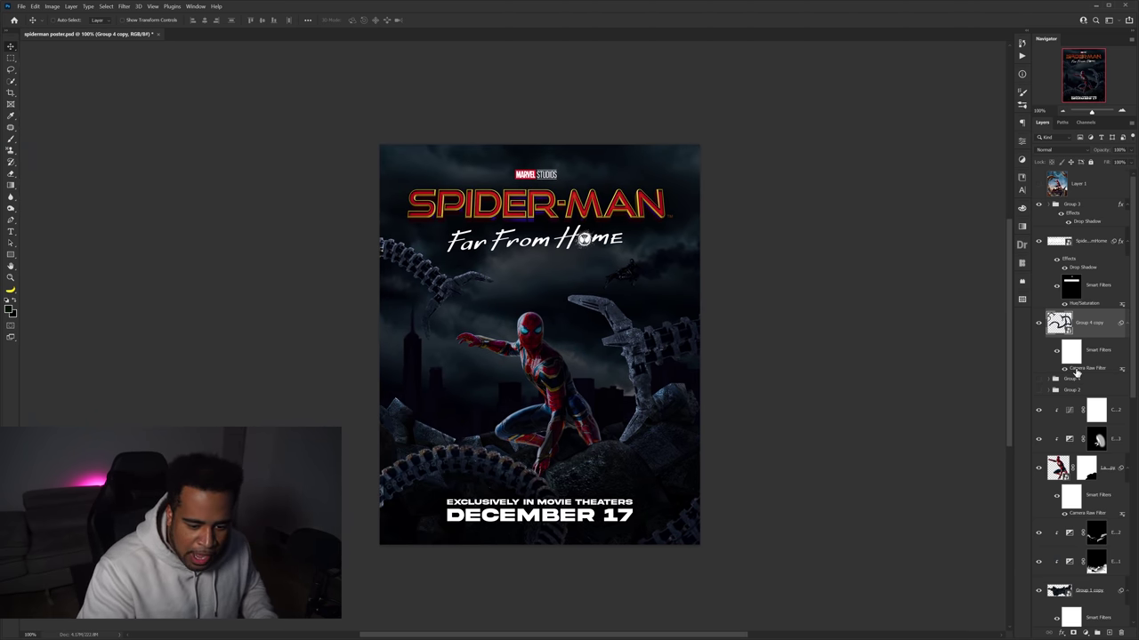
click(21, 6)
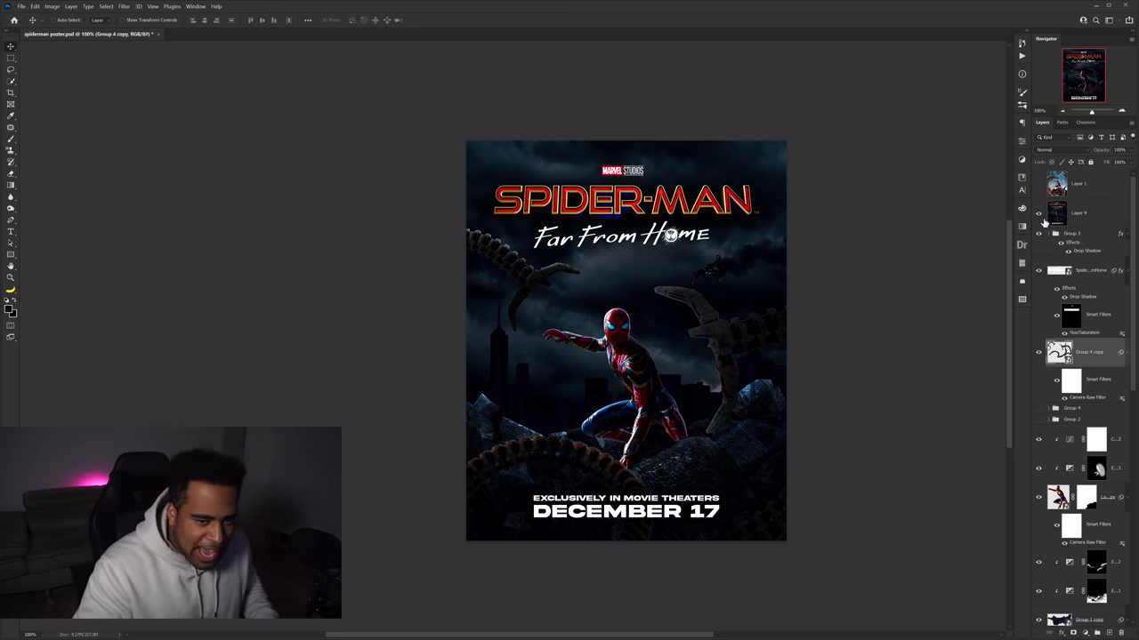
drag(602, 285, 619, 236)
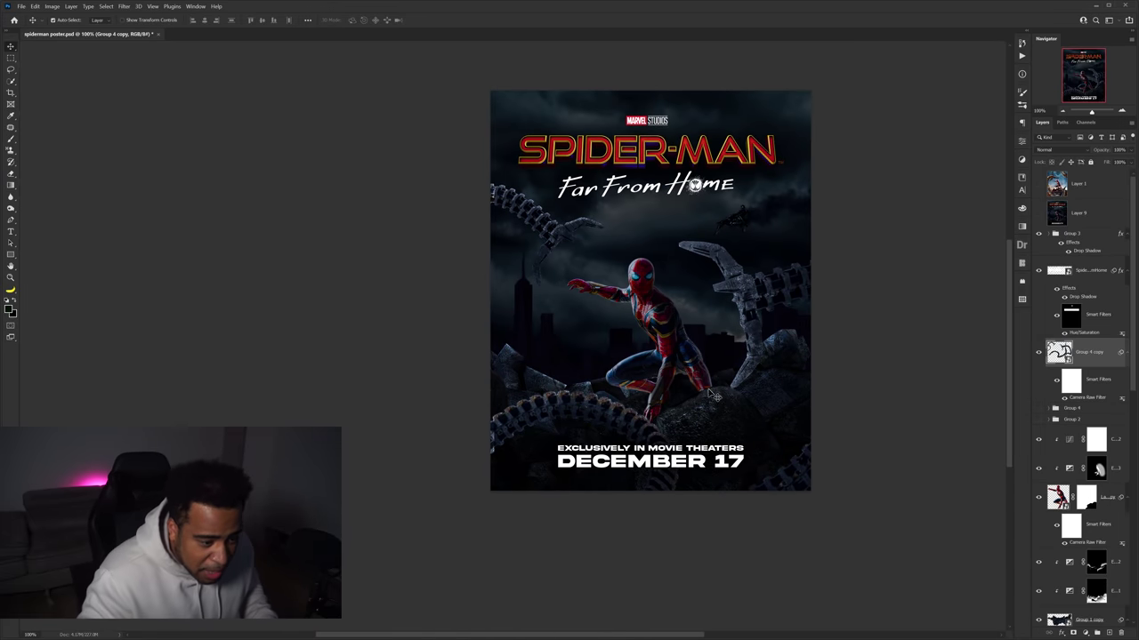
Toggle the rocks layer and examine its Camera Raw filter and Basic settings in a before/after comparison
click(1096, 562)
scroll(1085, 531, down, 3)
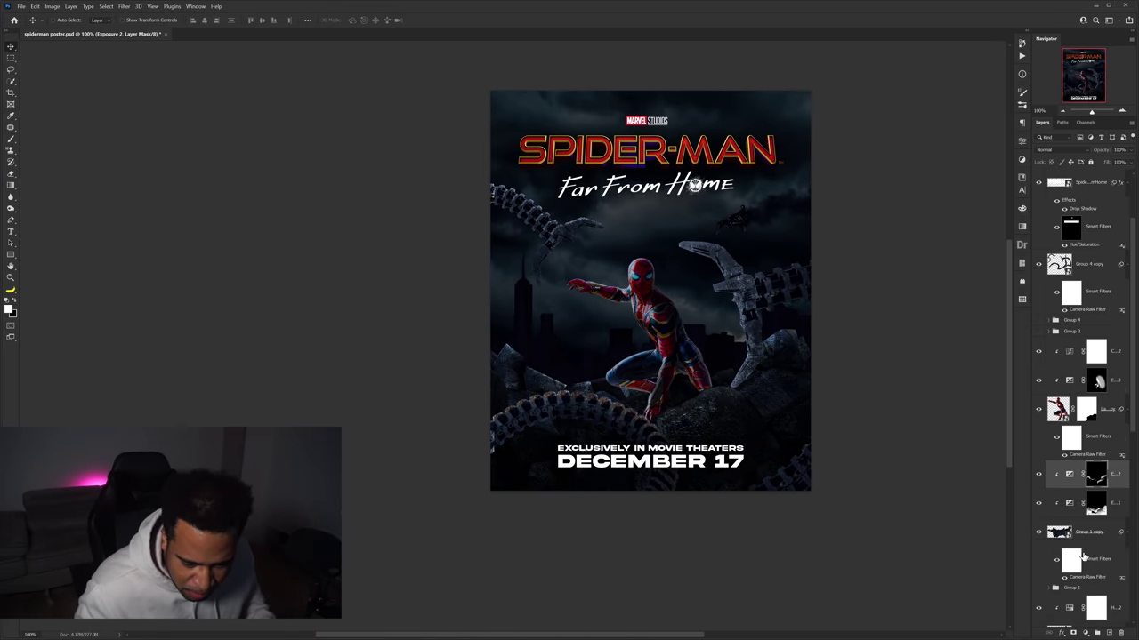
click(1039, 532)
click(1039, 532)
click(1063, 578)
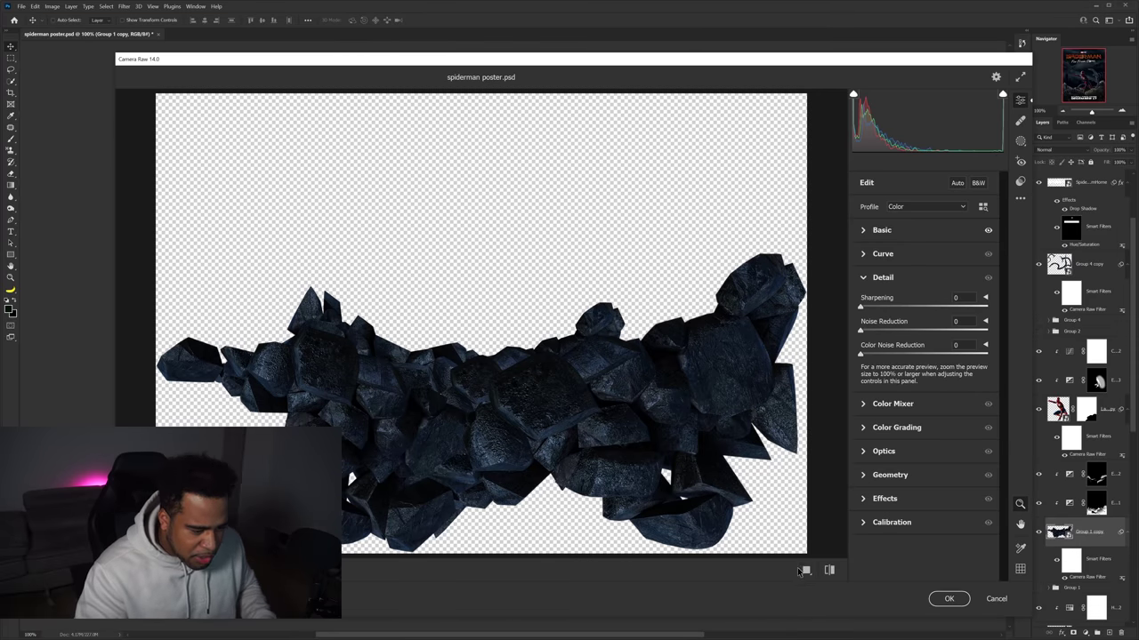
click(806, 573)
click(720, 388)
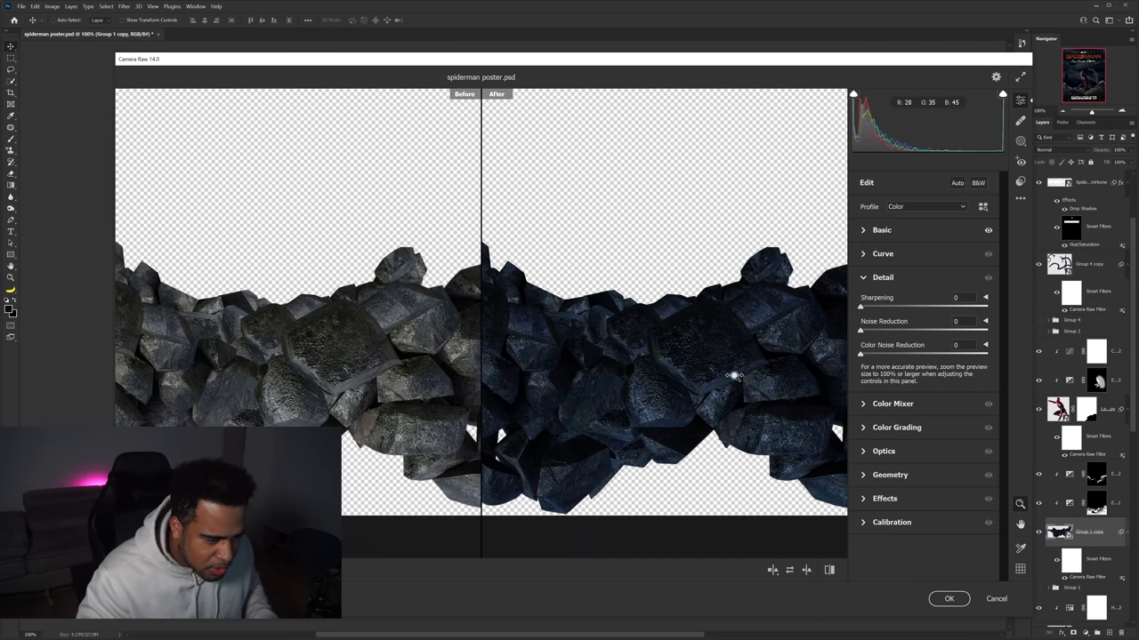
click(862, 231)
key(Return)
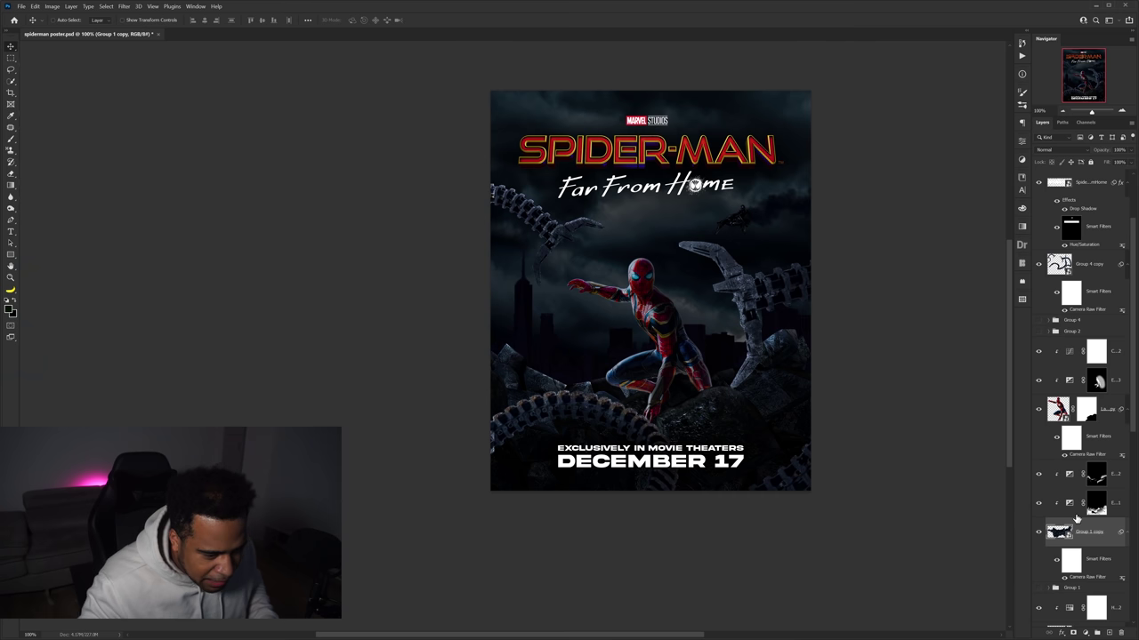
Zoom in on the poster and toggle the Hue/Saturation adjustment clipped to the city skyline layer to check its effect
scroll(683, 416, down, 2)
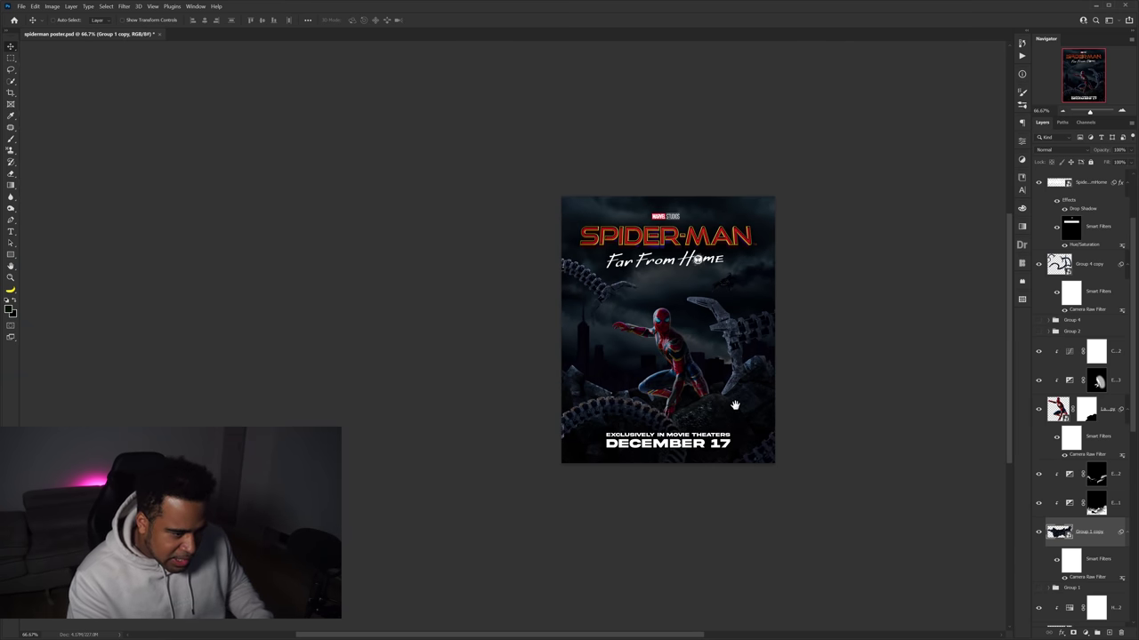
scroll(738, 409, left, 3)
scroll(815, 393, up, 2)
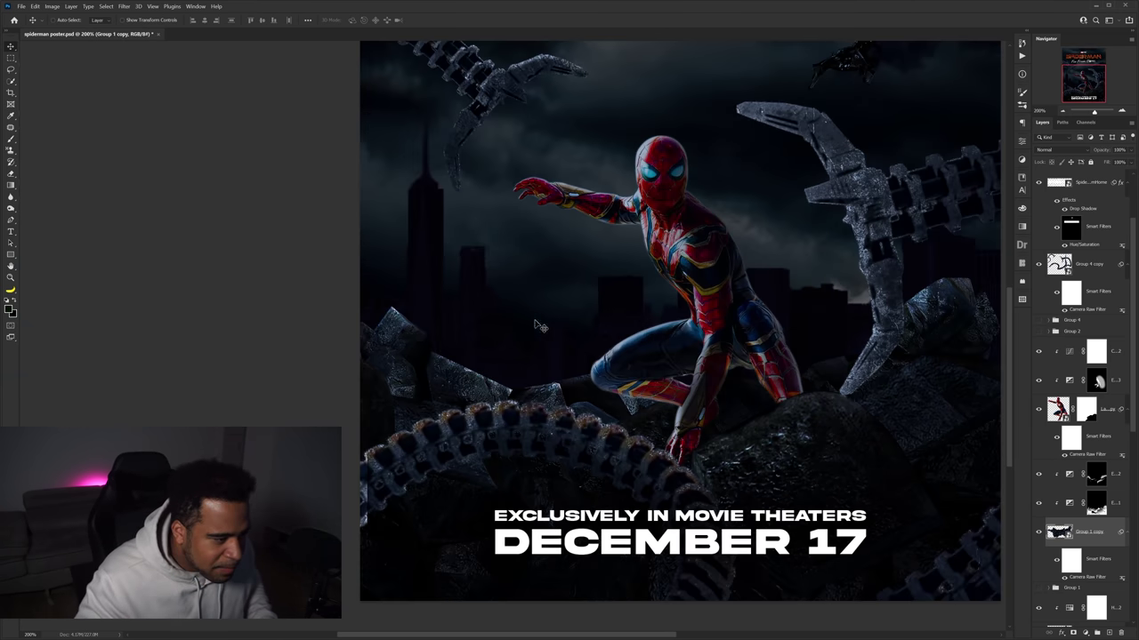
mouse_move(524, 336)
mouse_down()
mouse_move(541, 323)
mouse_move(539, 334)
mouse_up()
scroll(1083, 560, down, 1)
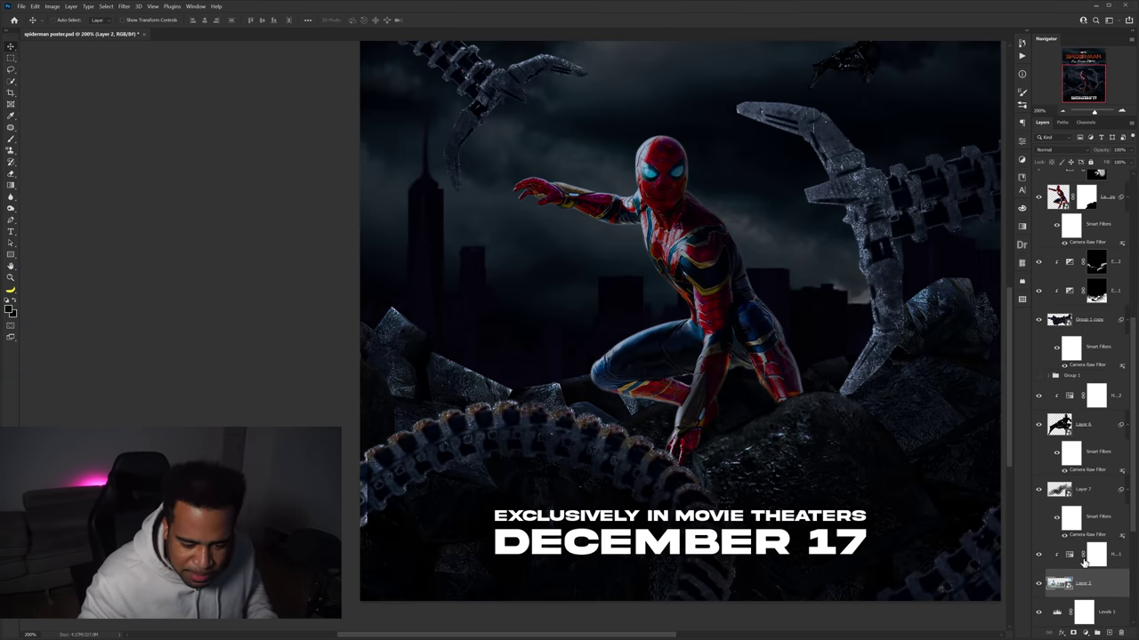
click(1038, 554)
click(1038, 554)
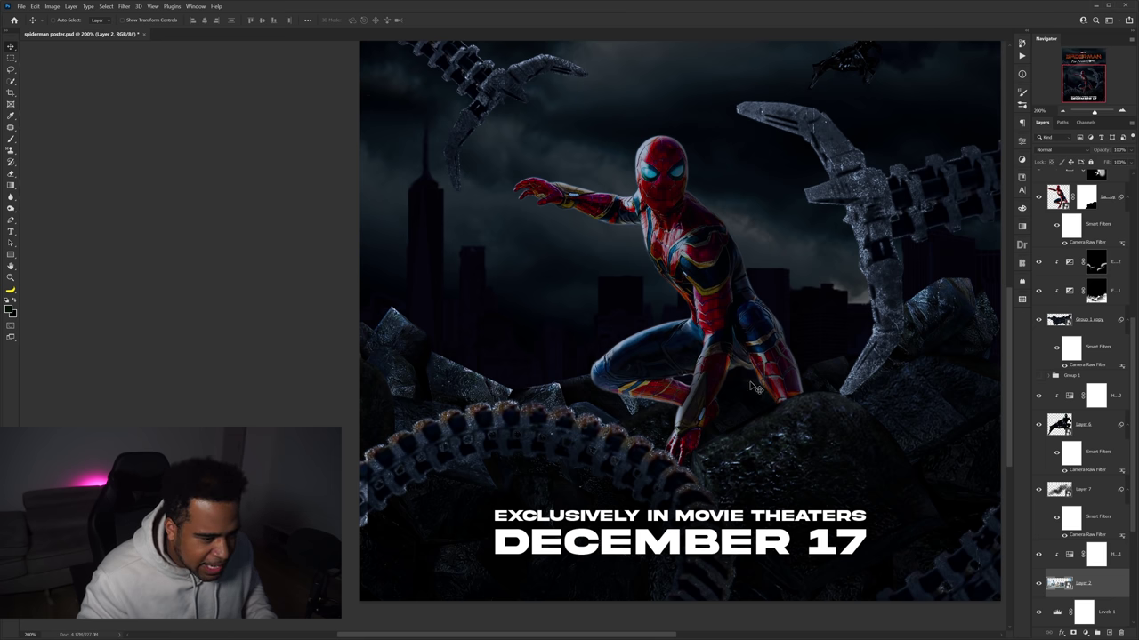
Hide the skyline's Hue/Saturation adjustment and darken the buildings with a strongly negative Exposure adjustment clipped to the skyline layer
click(1038, 556)
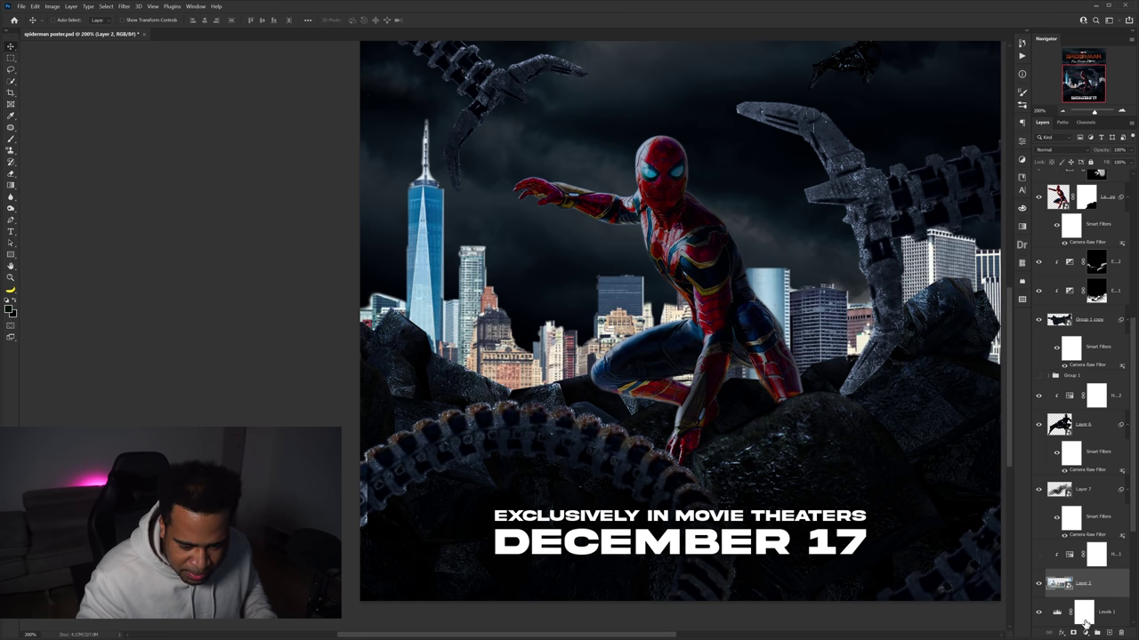
click(1085, 633)
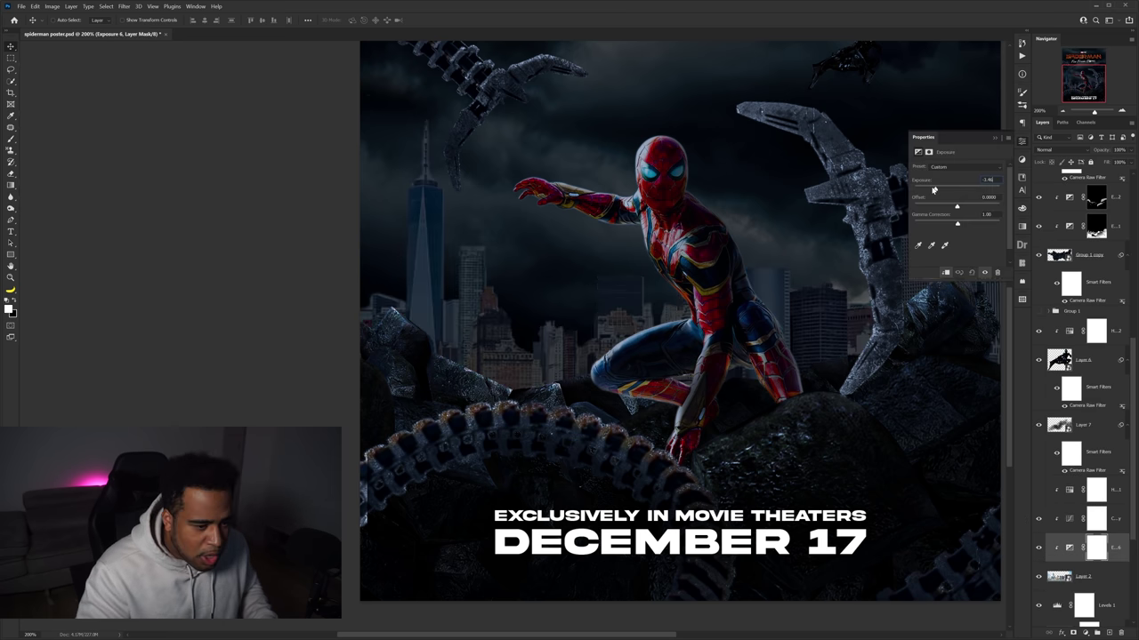
drag(933, 190, 928, 191)
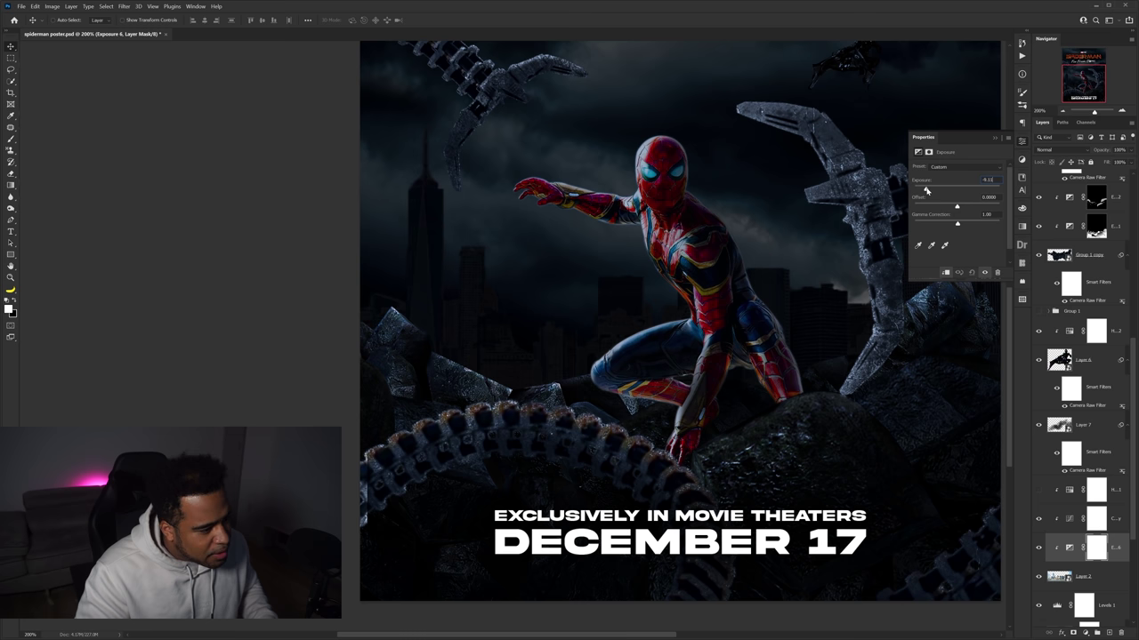
click(1020, 140)
Adjust the curve of the Curves copy clipped to the skyline and add a clipped Vibrance adjustment above the Exposure layer
click(1069, 517)
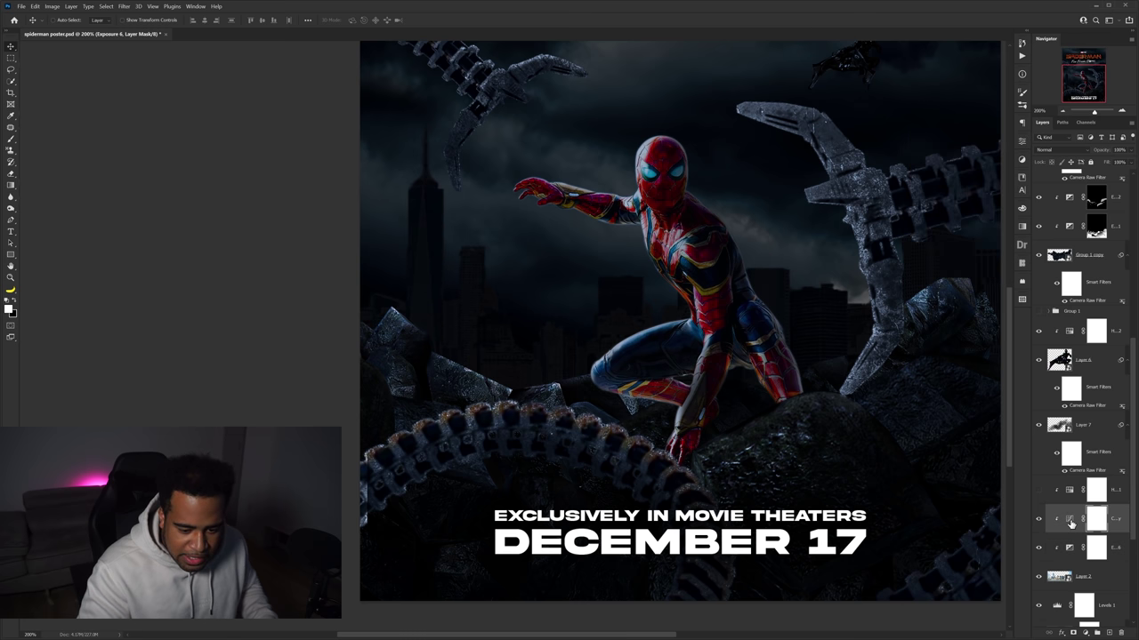
double_click(1069, 520)
drag(976, 207, 962, 218)
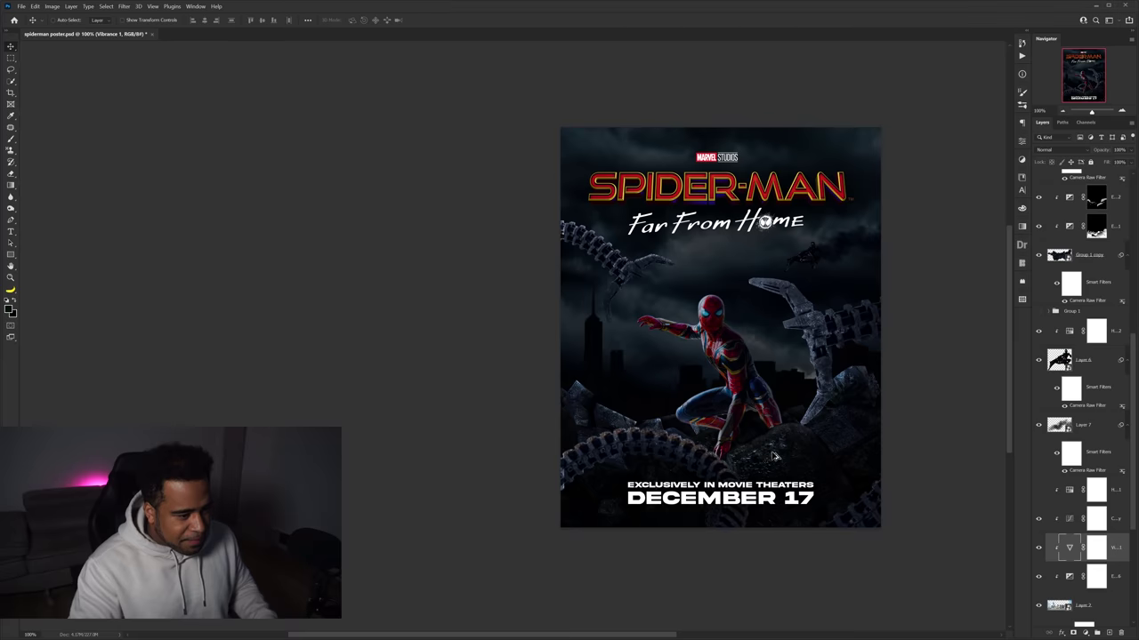
Toggle the Exposure and Curves adjustments clipped to Spider-Man one after the other to check their effect in the whole poster
key(ctrl+minus)
drag(644, 364, 629, 352)
ctrl+click(631, 345)
alt+click(631, 345)
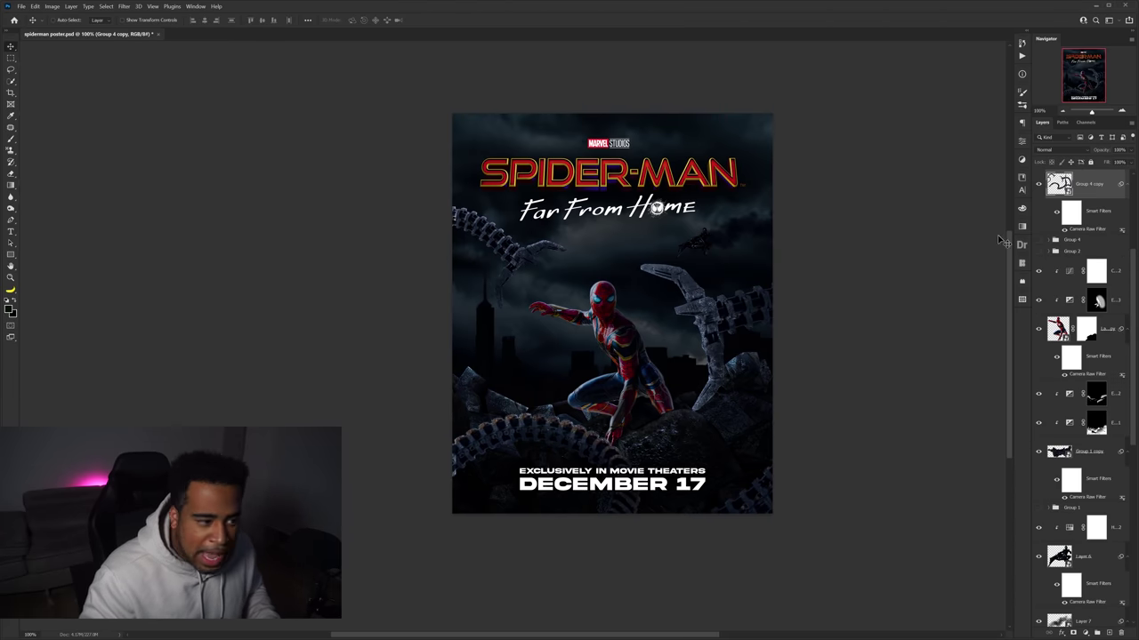
scroll(1068, 267, up, 4)
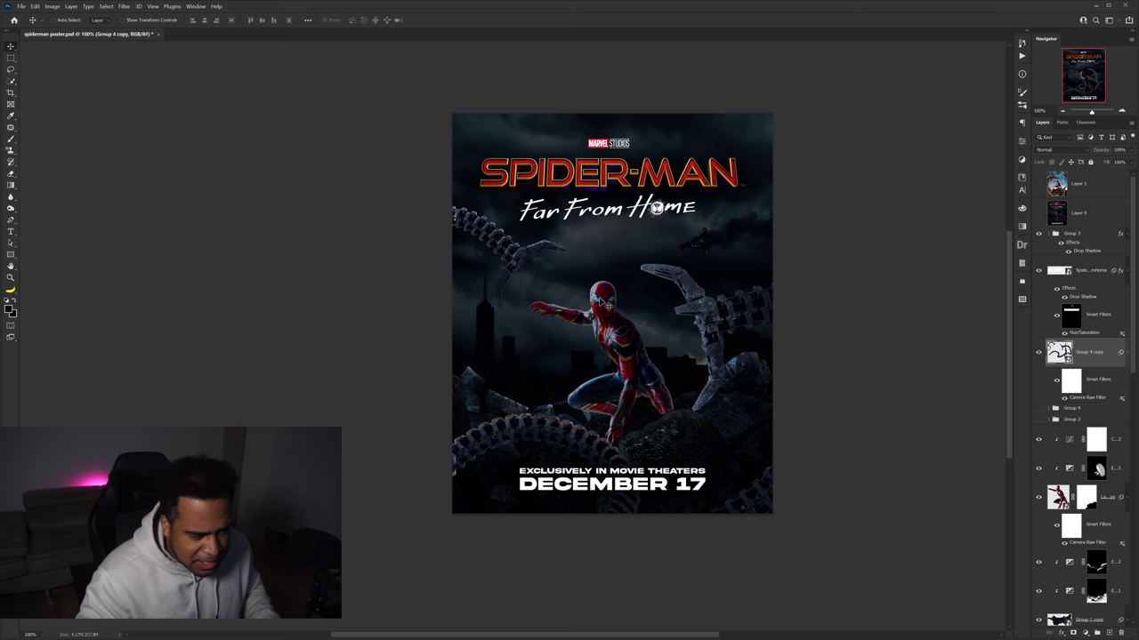
ctrl+click(616, 331)
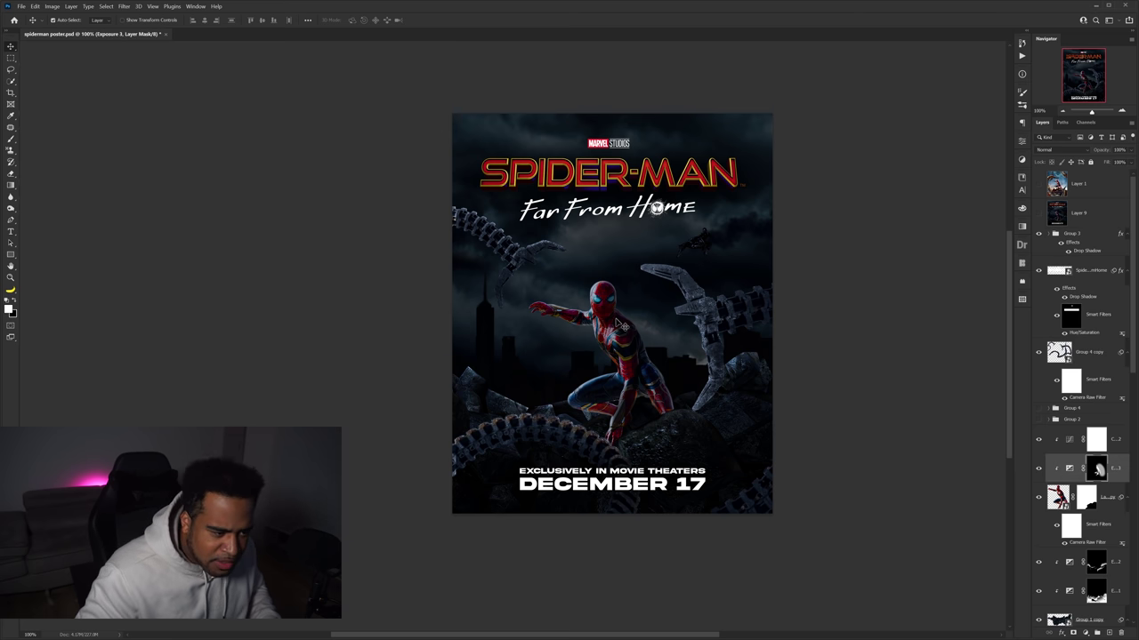
click(1039, 469)
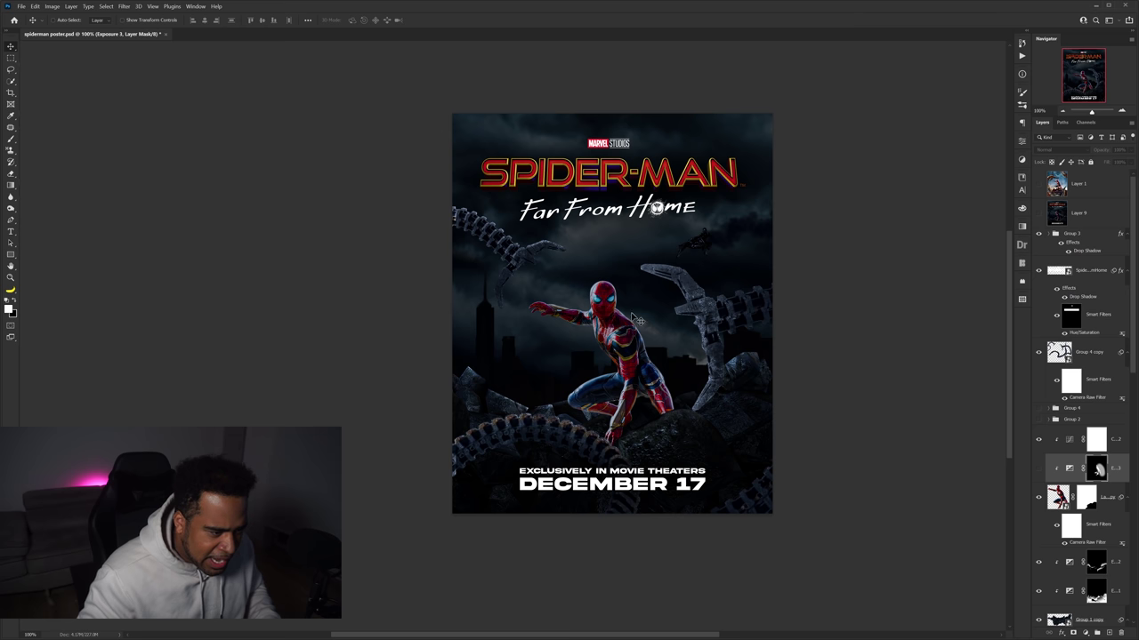
click(1037, 469)
click(1038, 447)
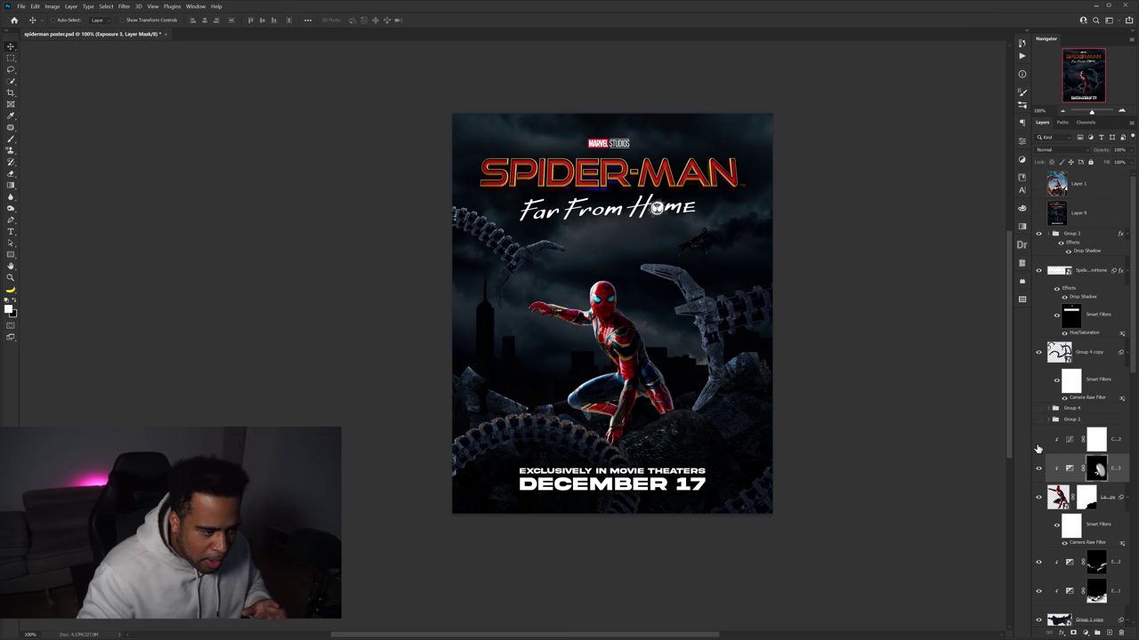
click(1037, 447)
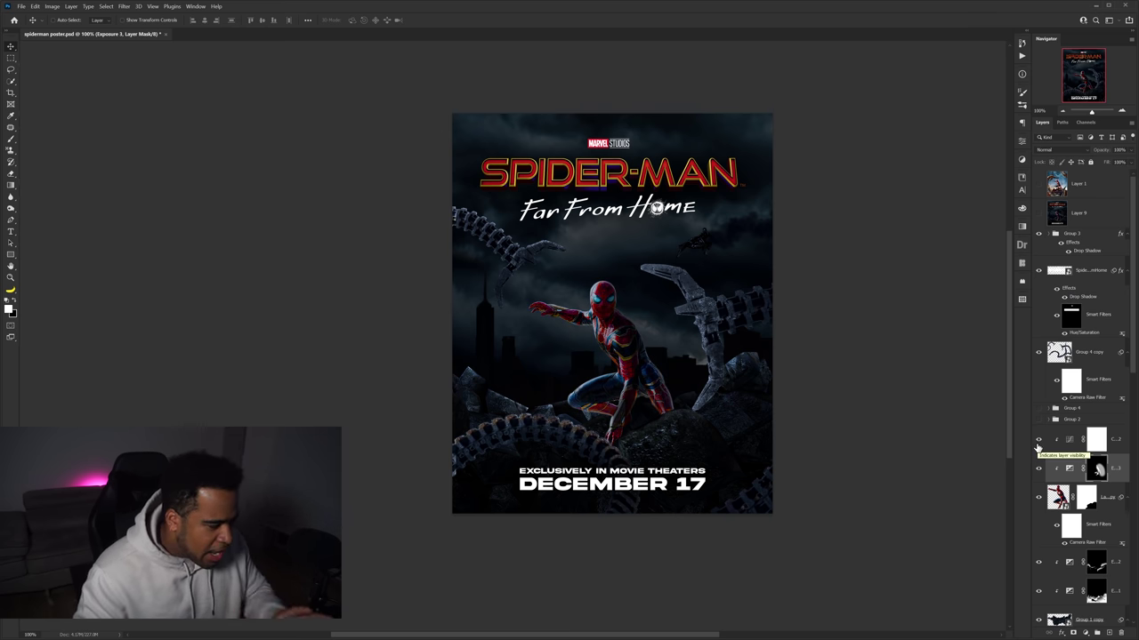
Create a new empty layer directly above Spider-Man's Curves adjustment
click(1115, 442)
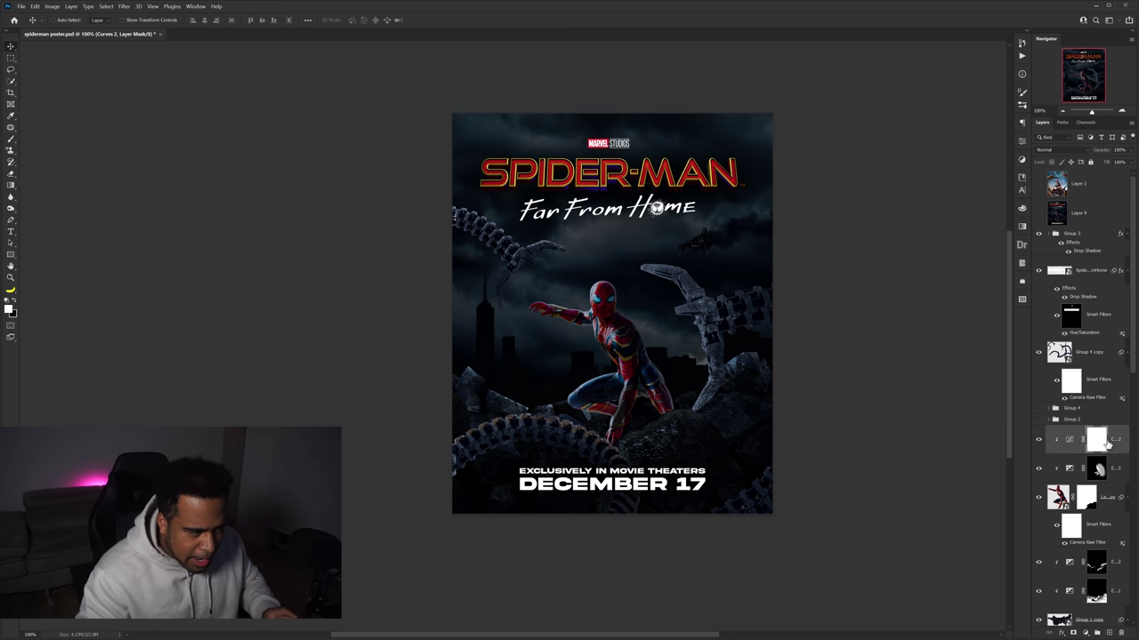
key(p)
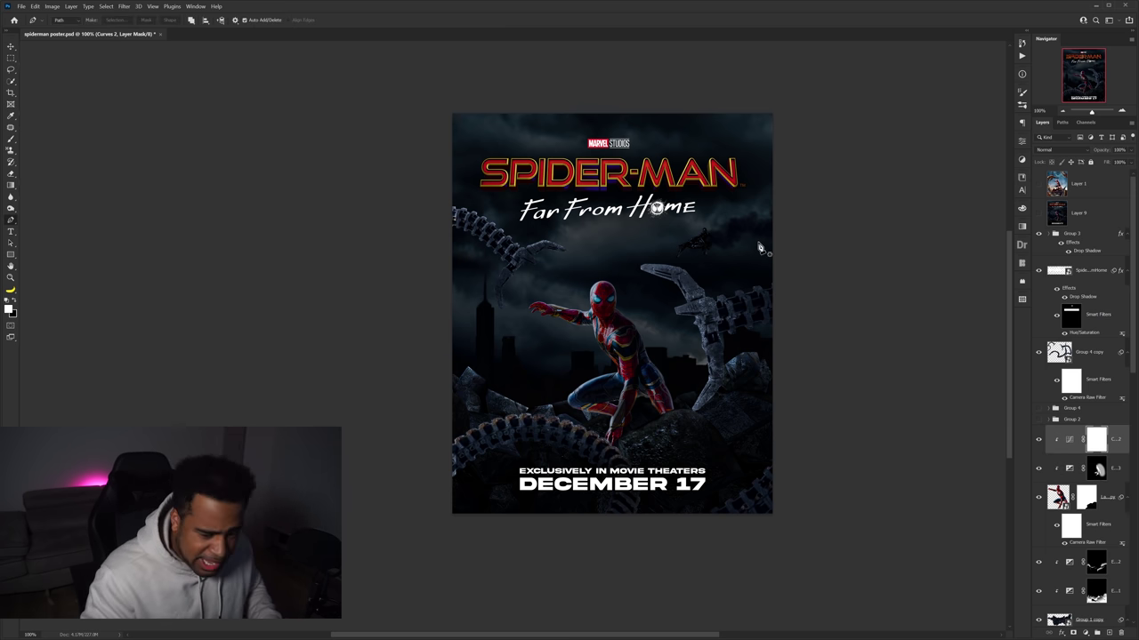
key(ctrl+shift+n)
key(Return)
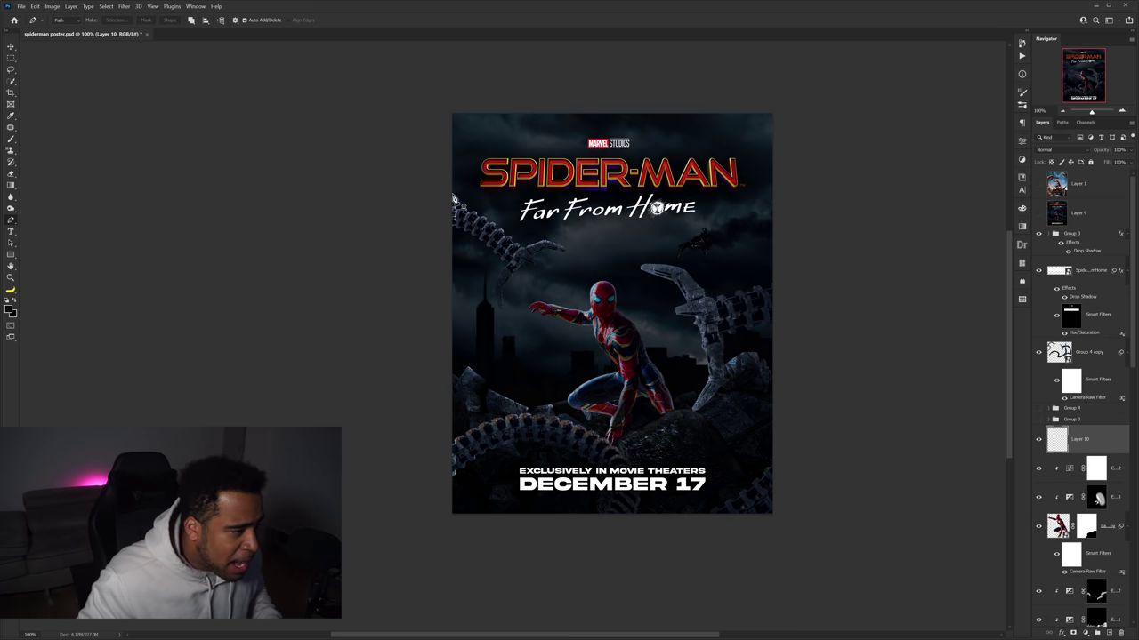
Draw a wedge-shaped Pen path widening from beyond the poster's upper-left edge to the rocks at Spider-Man's feet and convert it to a selection
click(719, 425)
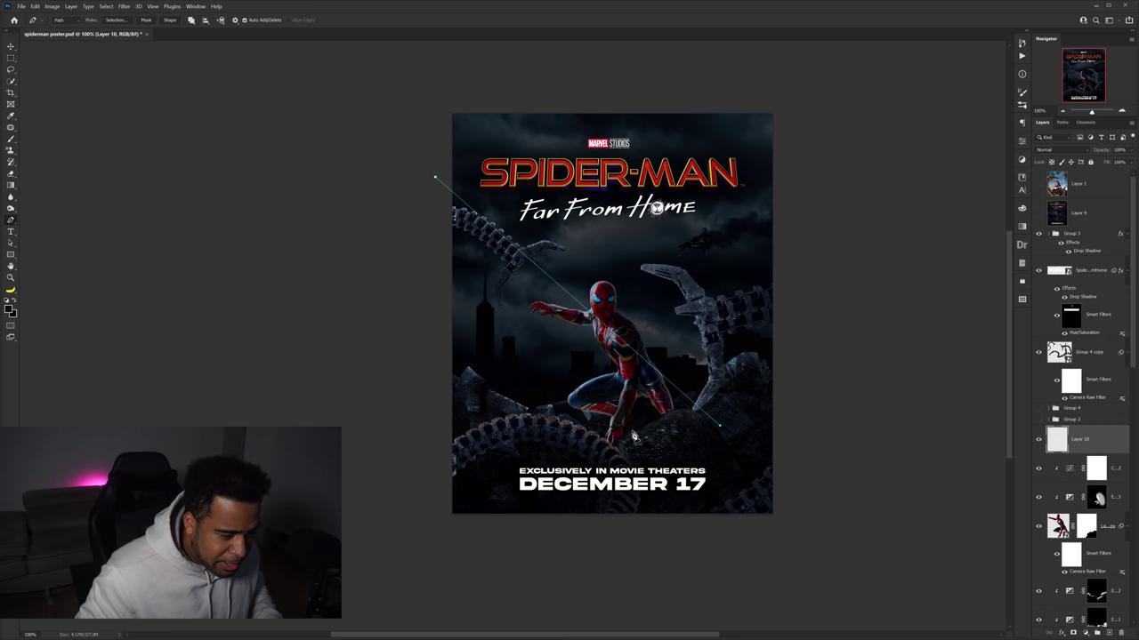
click(606, 434)
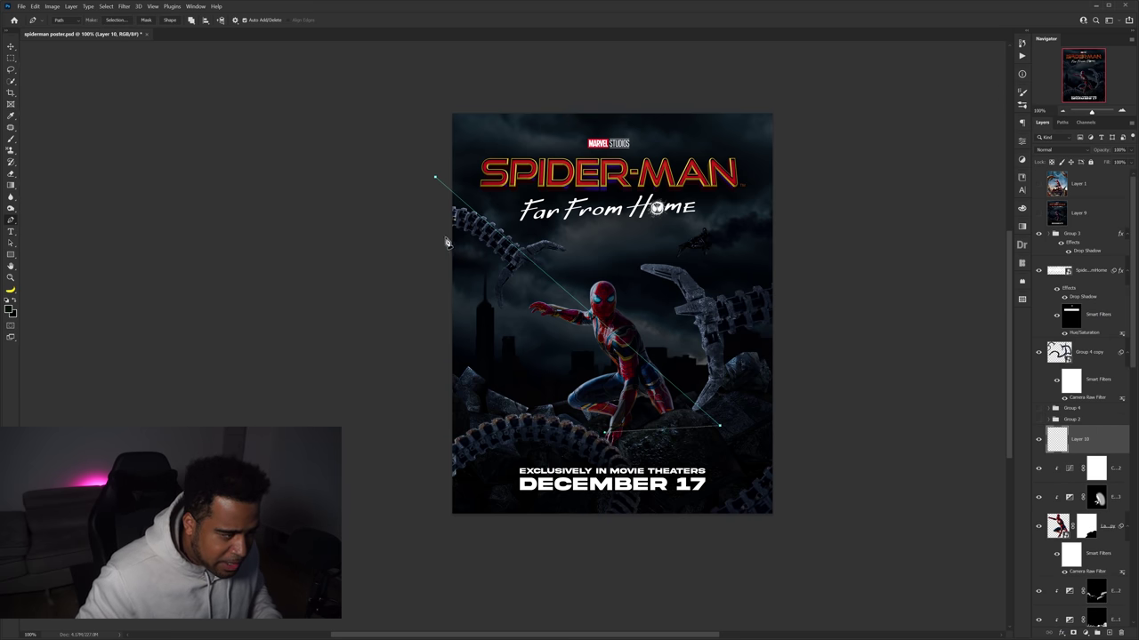
click(435, 178)
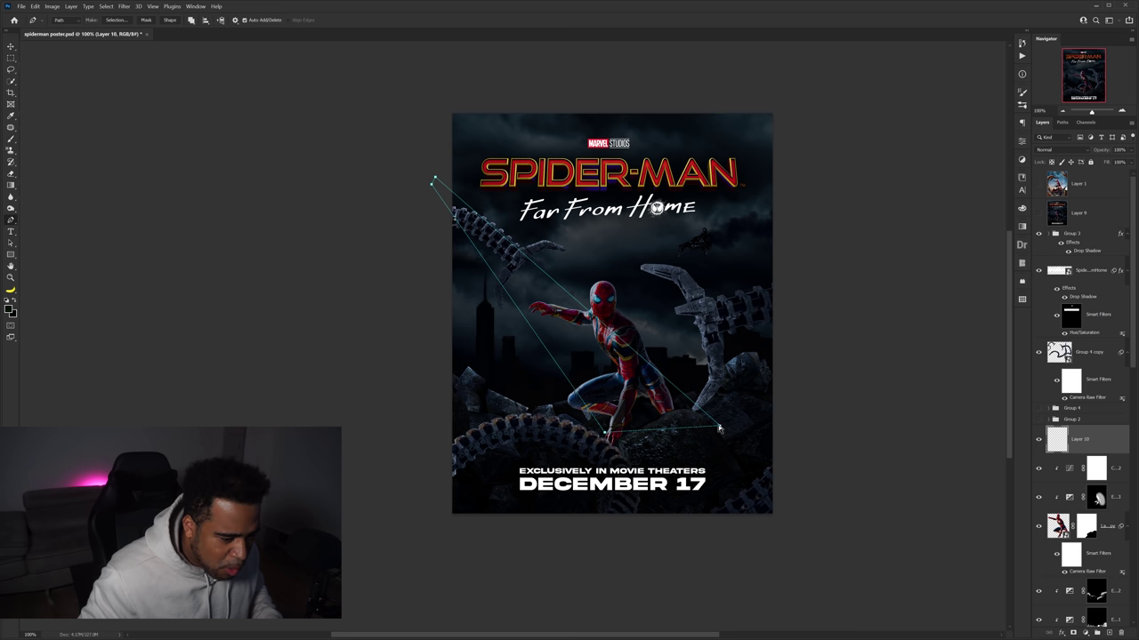
drag(720, 427, 743, 427)
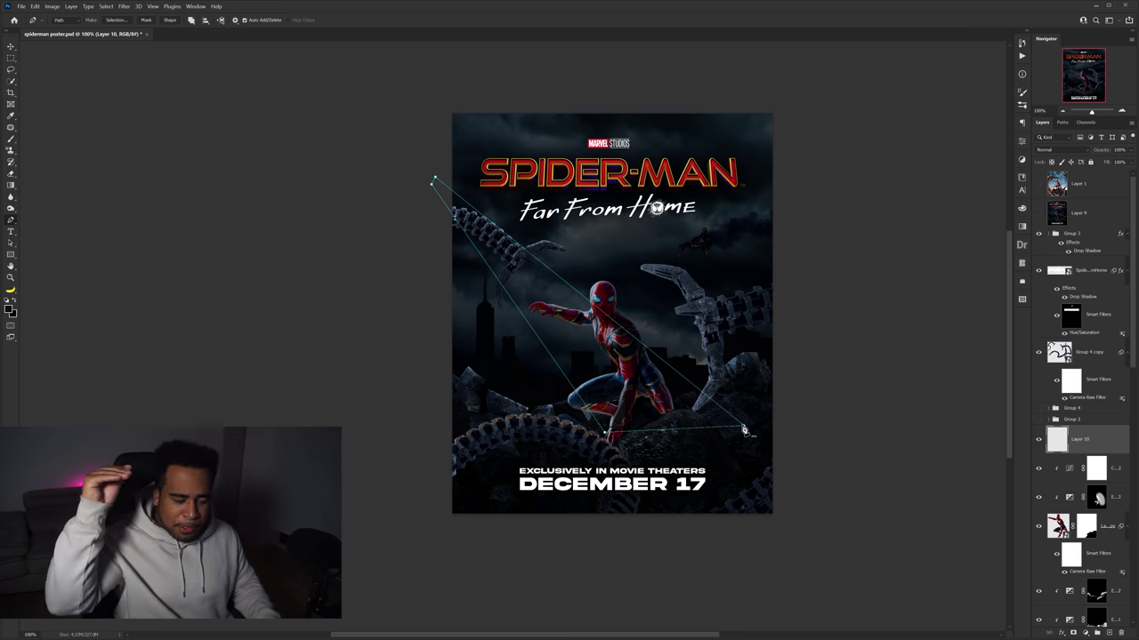
key(ctrl+Return)
Fill the wedge selection with light blue #94add1, deselect it, and place its layer above Group 3
key(b)
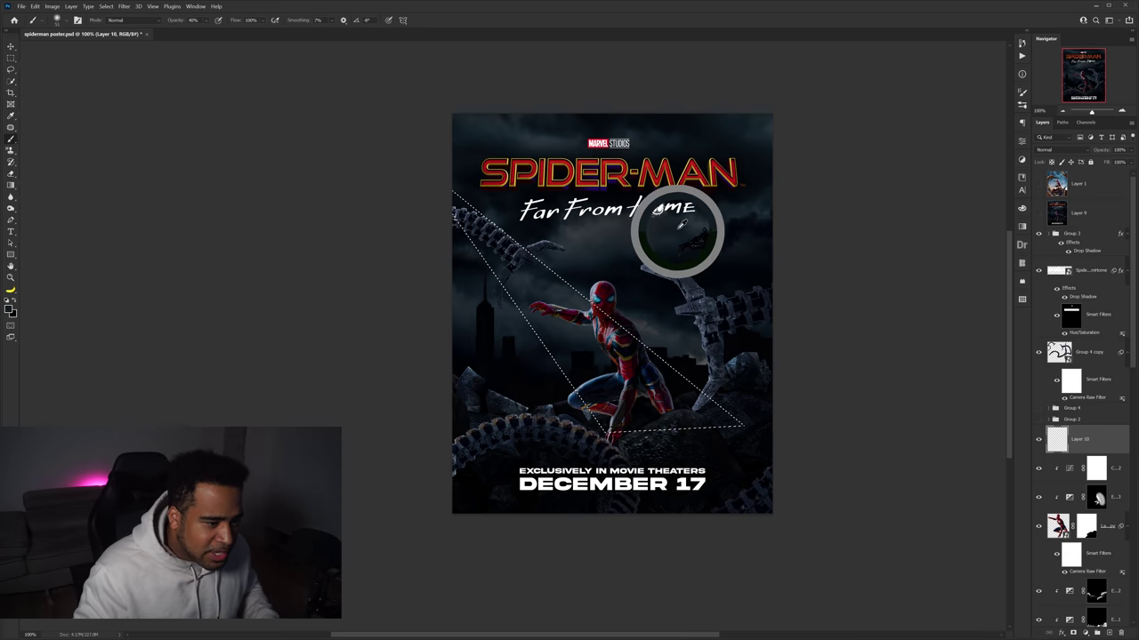
click(9, 307)
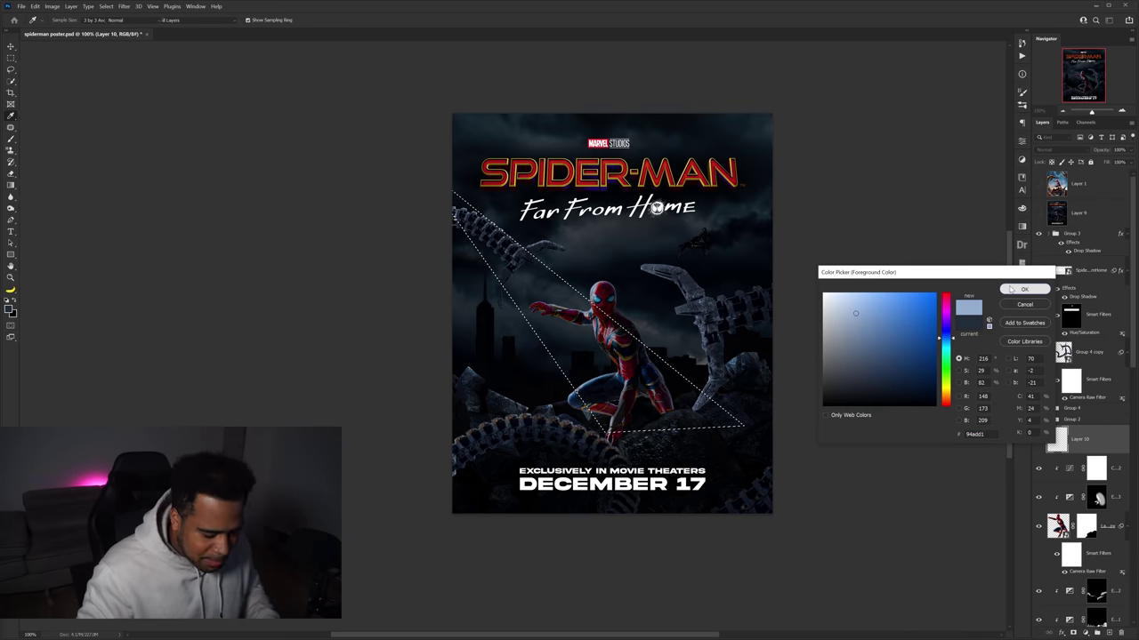
click(1024, 289)
key(alt+BackSpace)
key(ctrl+d)
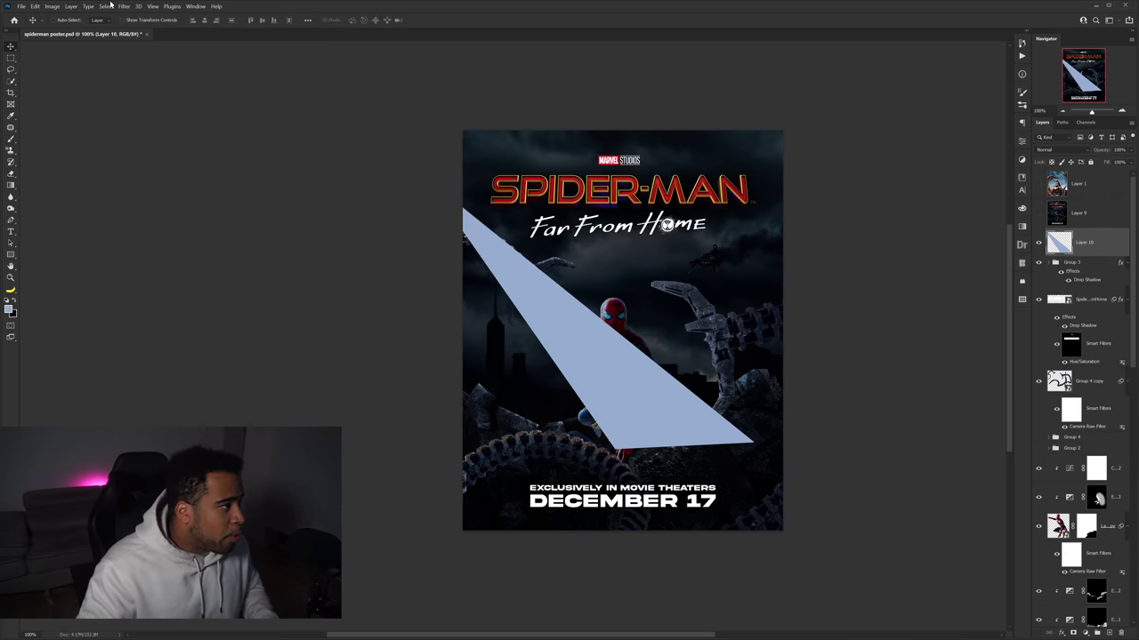
Soften the blue beam with a heavy blur and fade it by splitting the dark This Layer slider under Blend If
click(124, 6)
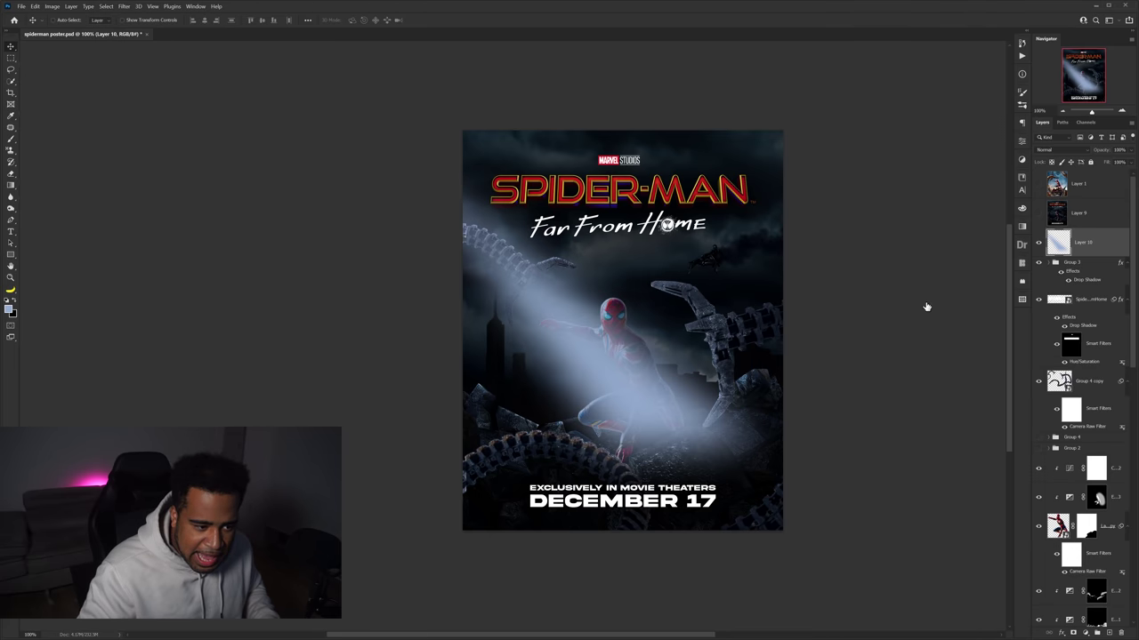
drag(322, 396, 348, 400)
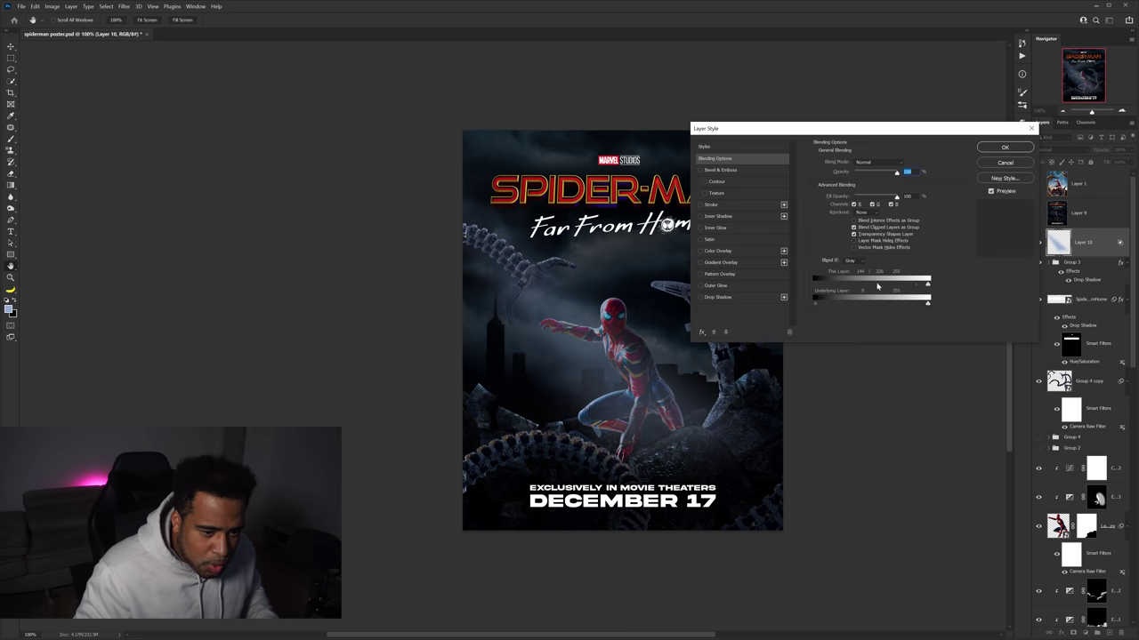
mouse_move(877, 287)
mouse_down()
mouse_move(889, 289)
mouse_move(872, 287)
mouse_up()
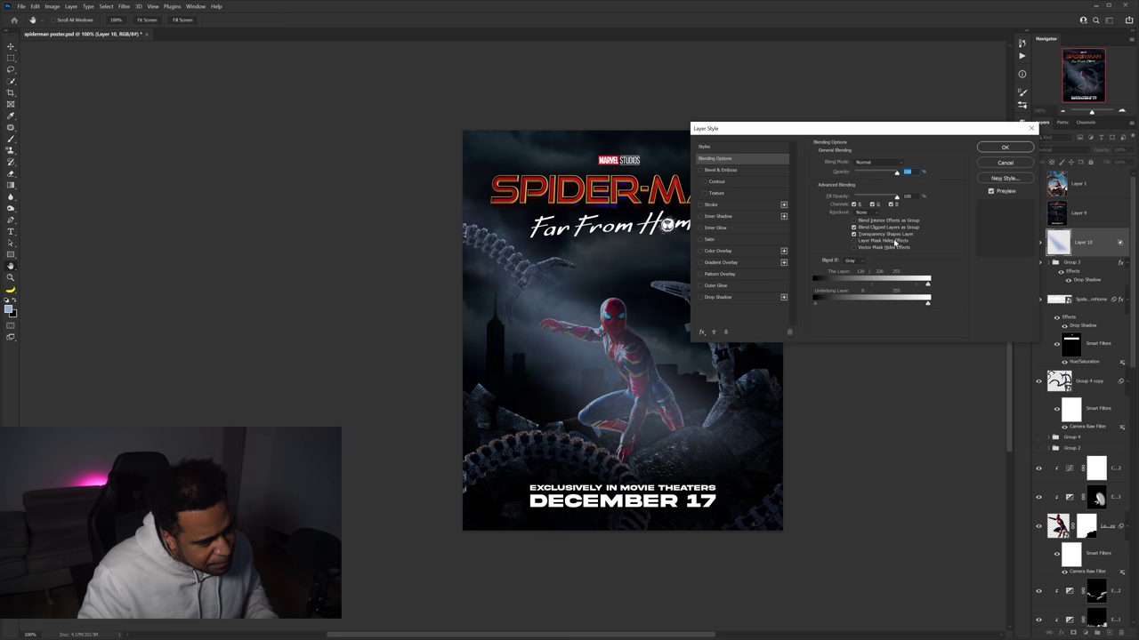
click(1005, 147)
Shift the light beam slightly towards the poster's upper left
key(ctrl+t)
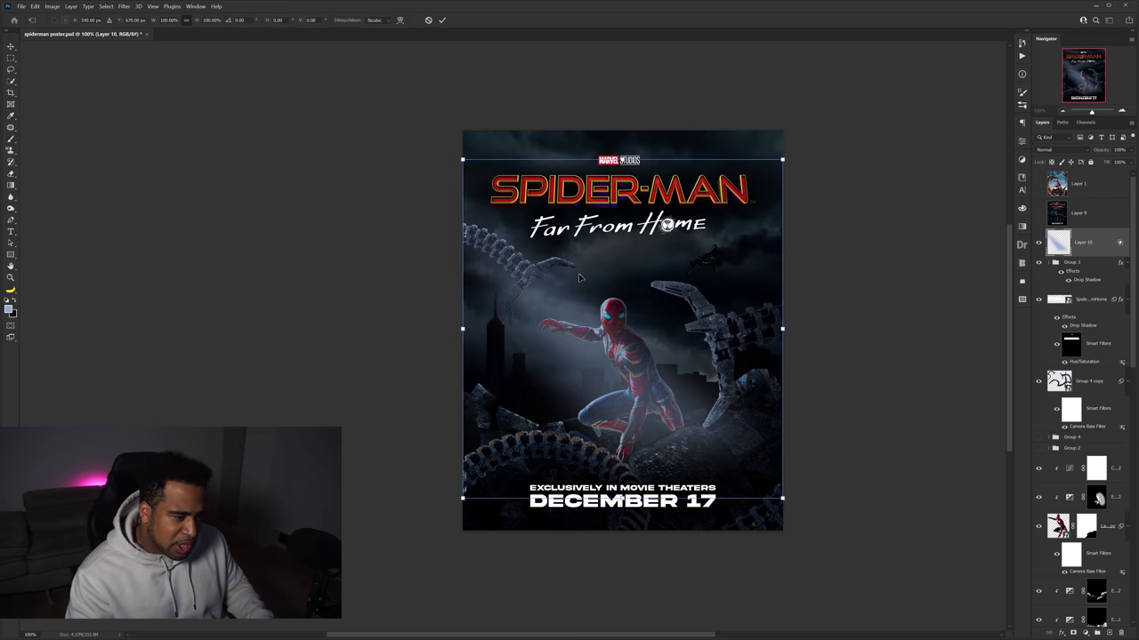
key(Return)
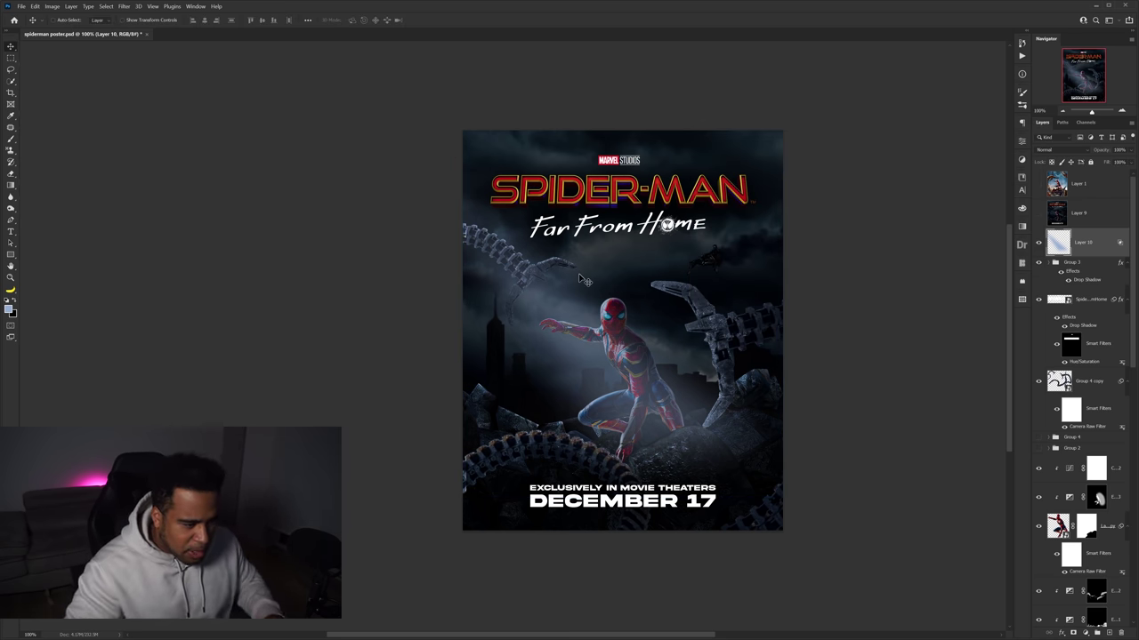
drag(584, 281, 669, 338)
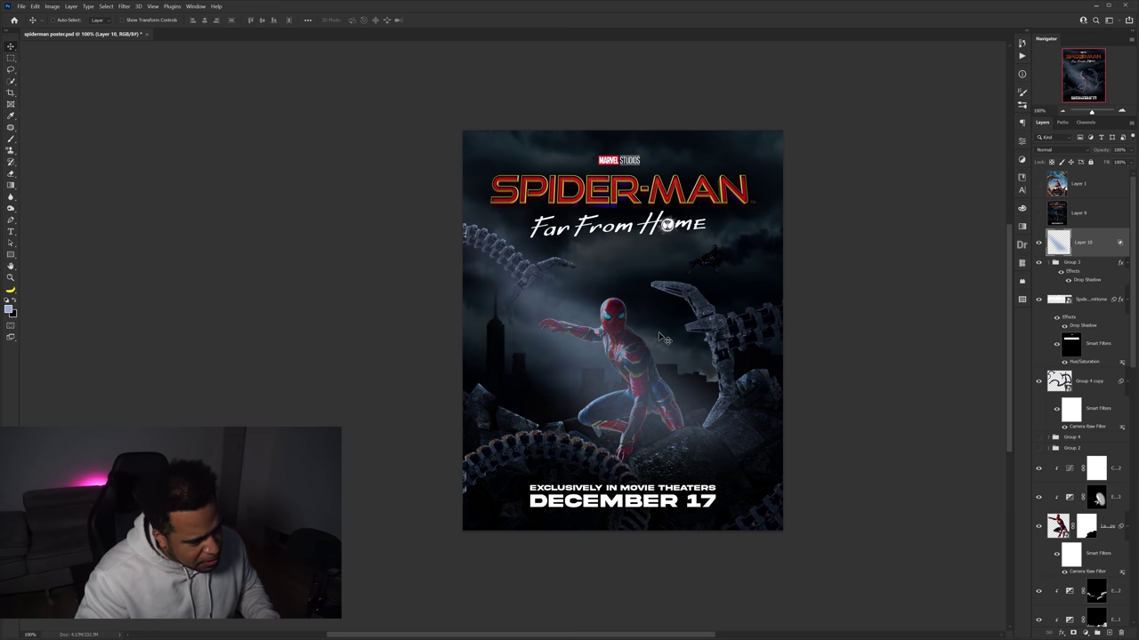
drag(654, 338, 720, 310)
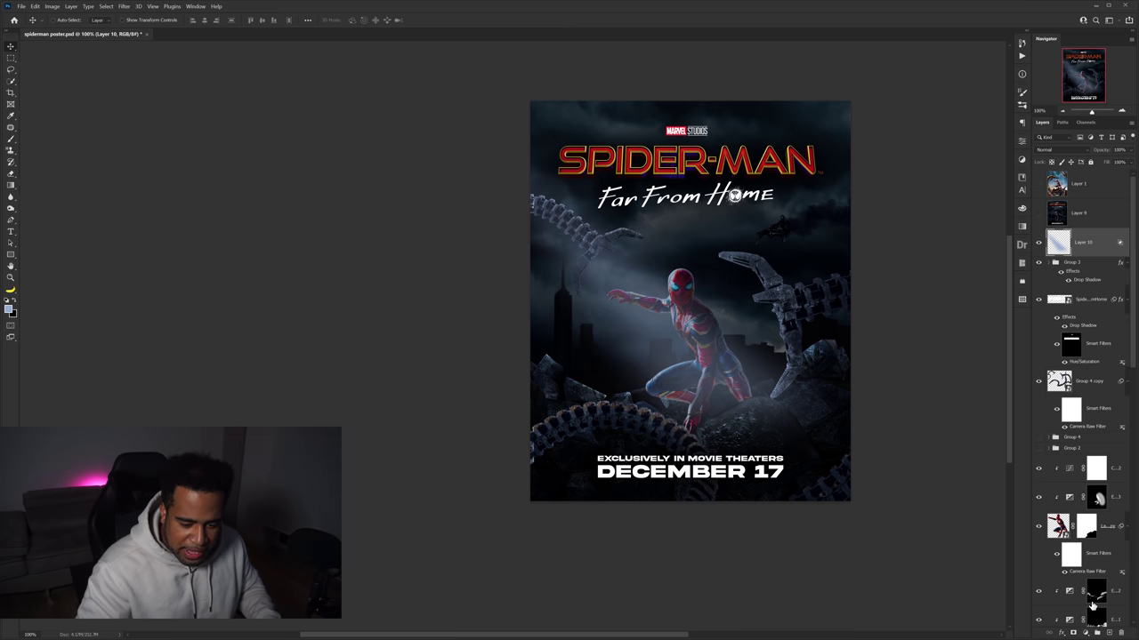
Add a white layer mask to the light beam layer
click(1085, 632)
click(1013, 552)
click(1073, 633)
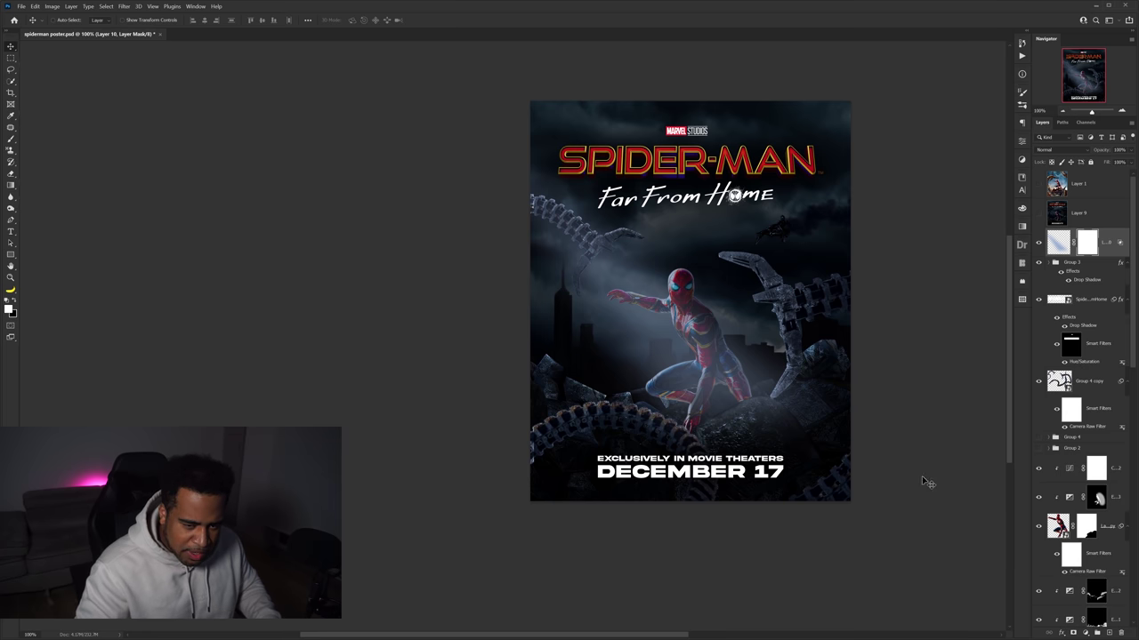
Paint black with a soft 40% brush on the beam's mask to remove haze from Spider-Man, the rocks and the nearby claw
key(b)
scroll(725, 318, up, 3)
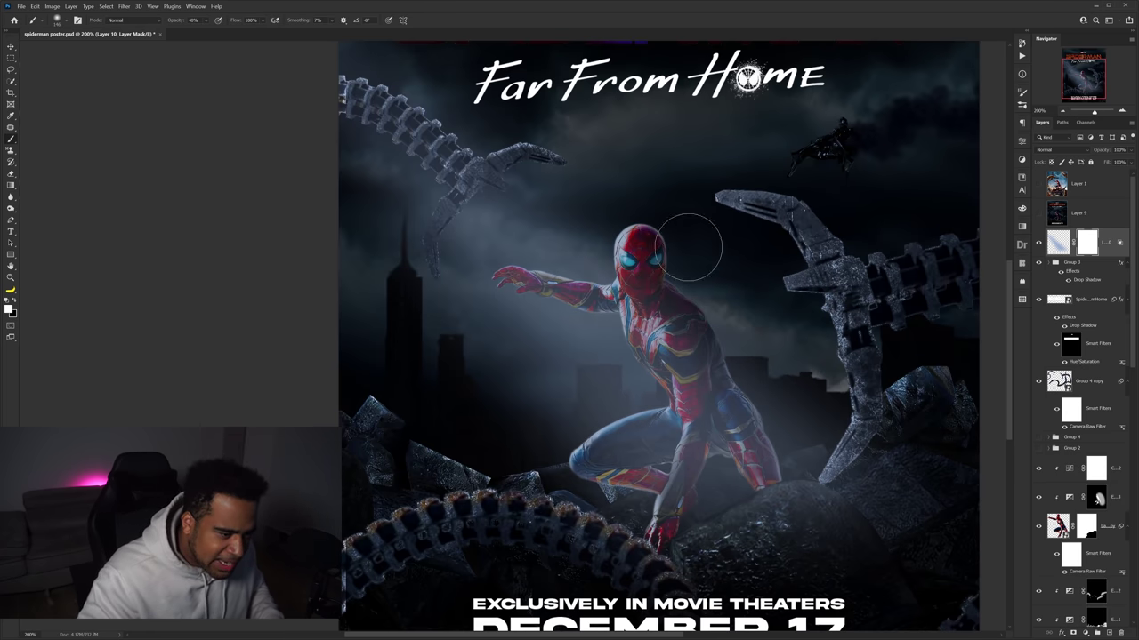
key(x)
key(x)
alt+right_click(709, 423)
mouse_move(724, 322)
mouse_down()
mouse_move(731, 385)
mouse_move(779, 447)
mouse_up()
key(x)
drag(756, 392, 799, 450)
drag(756, 370, 843, 498)
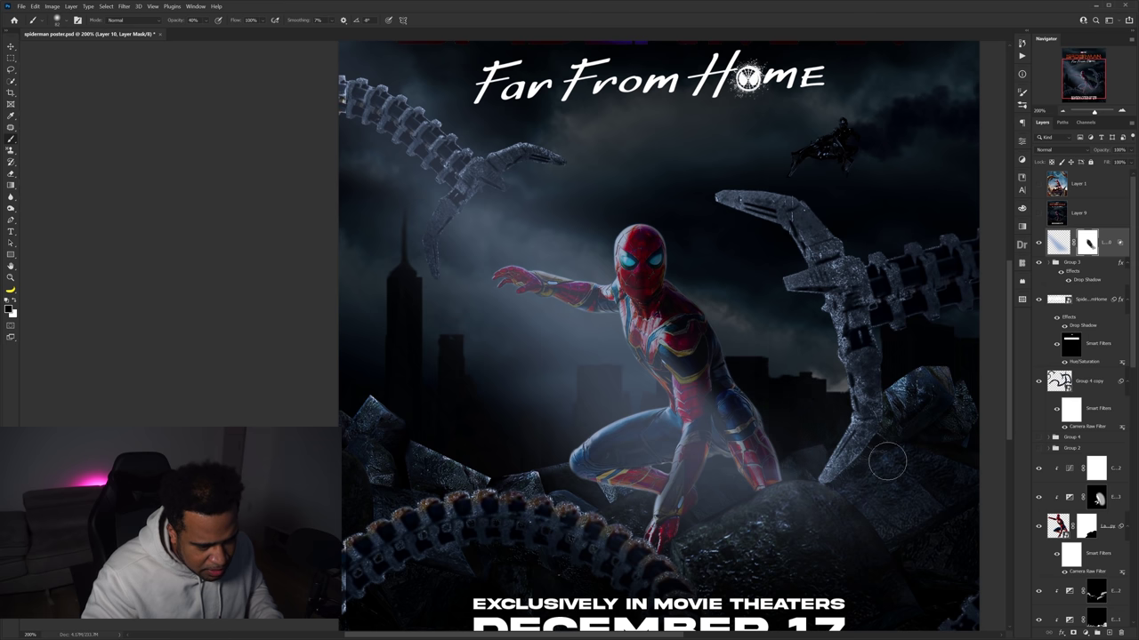
mouse_move(888, 461)
mouse_down()
mouse_move(726, 504)
mouse_move(719, 473)
mouse_move(744, 381)
mouse_move(794, 482)
mouse_move(772, 488)
mouse_move(726, 391)
mouse_move(715, 399)
mouse_move(816, 487)
mouse_up()
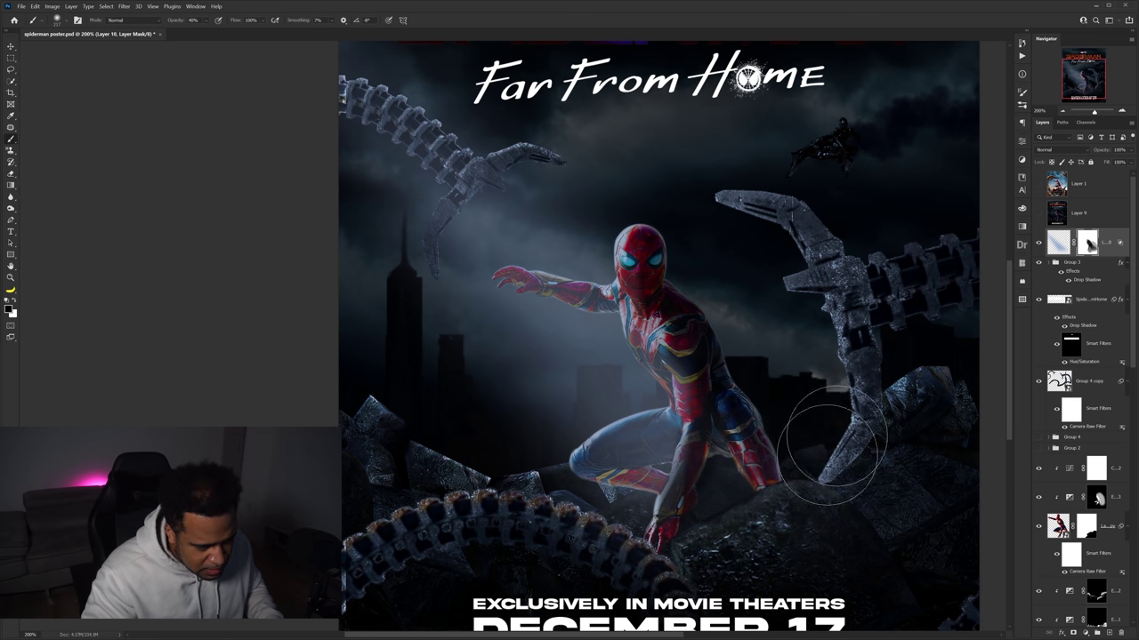
Warp the light beam by pulling its upper-left part outward beyond the poster's edge
scroll(805, 345, down, 1)
scroll(800, 351, down, 2)
scroll(785, 389, up, 1)
key(v)
mouse_move(540, 304)
mouse_down()
mouse_move(628, 292)
mouse_move(601, 322)
mouse_up()
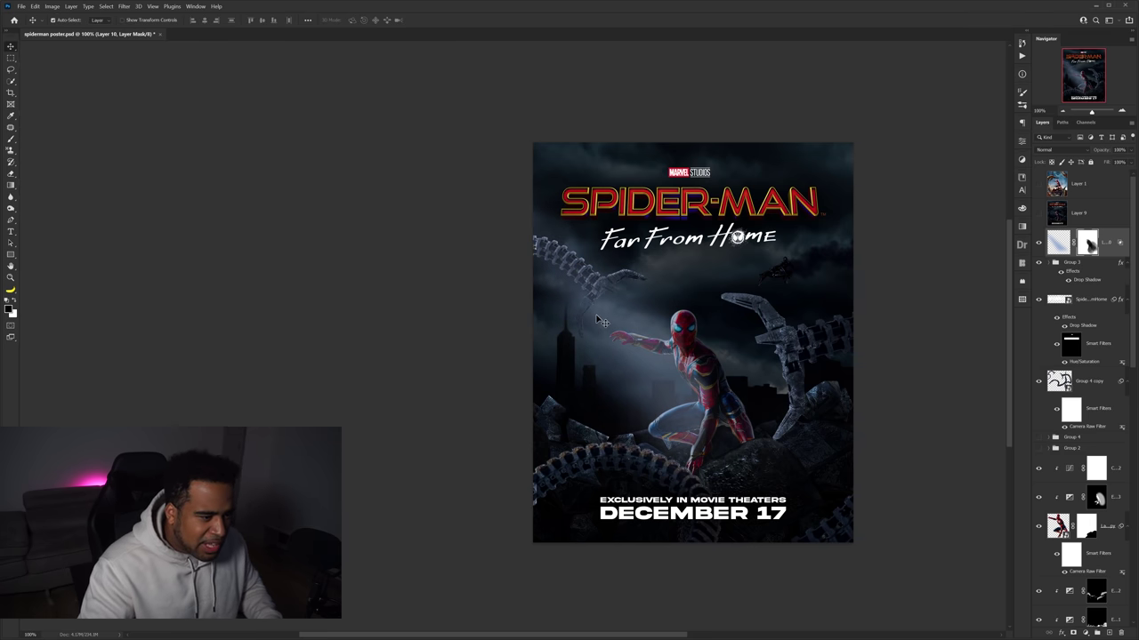
key(ctrl+t)
right_click(602, 307)
click(627, 369)
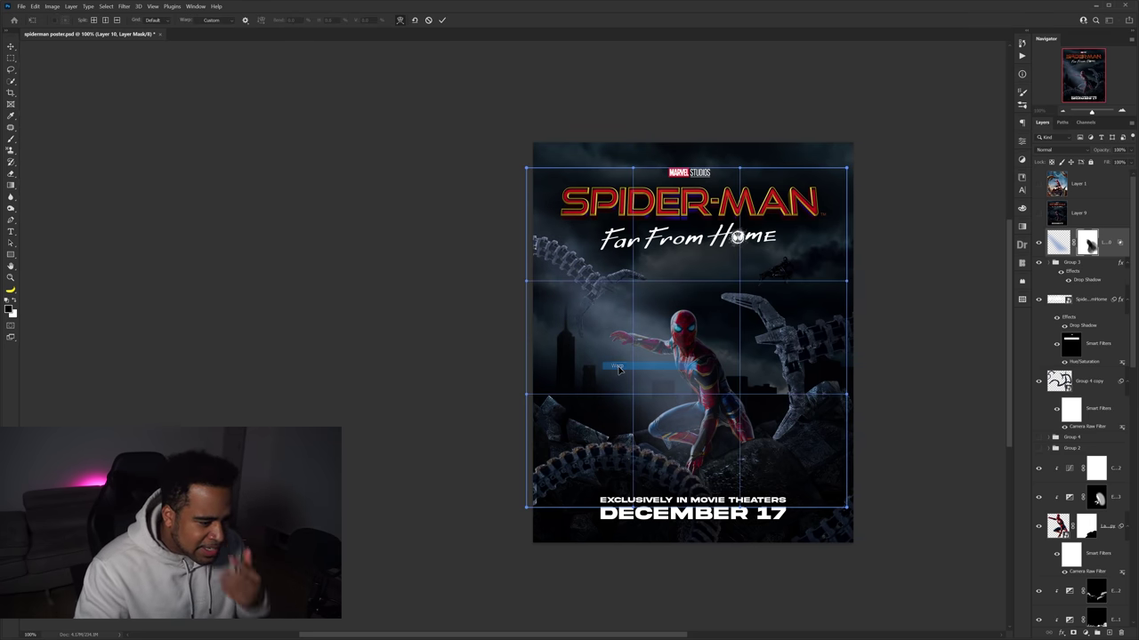
drag(538, 283, 512, 250)
key(Return)
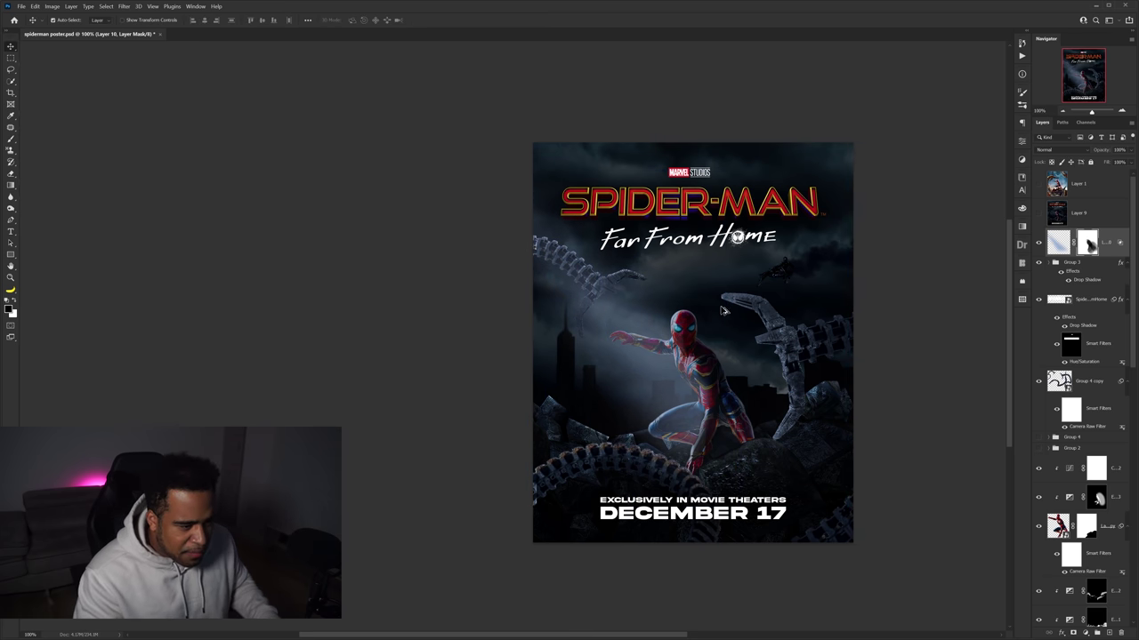
Duplicate the light beam layer with its mask and erase softly across the copy's upper-left end
key(ctrl+j)
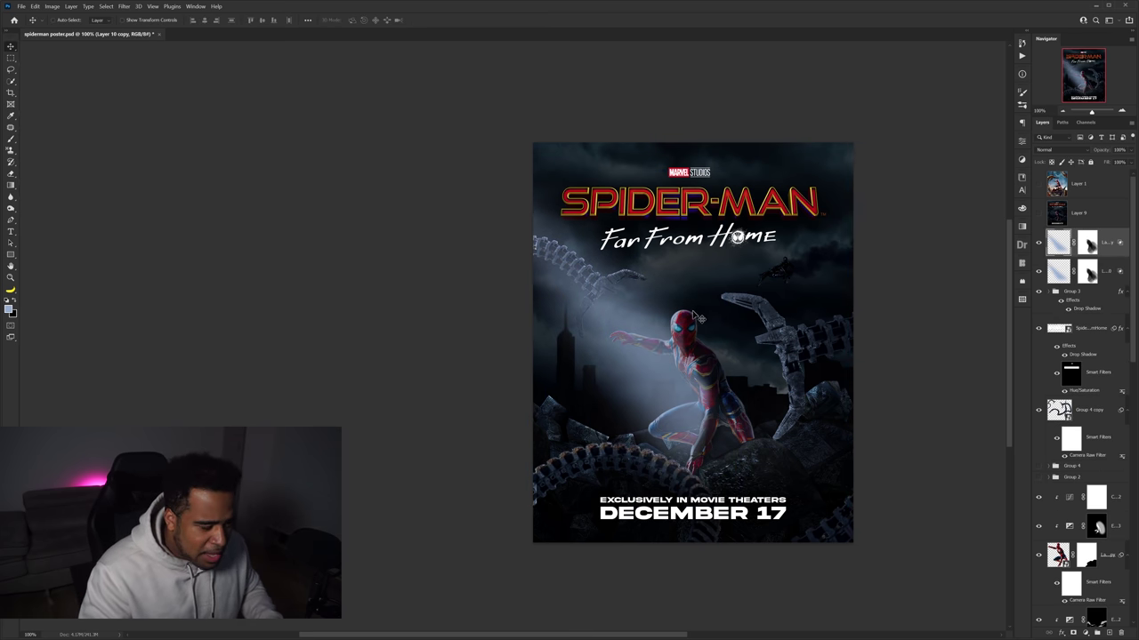
key(b)
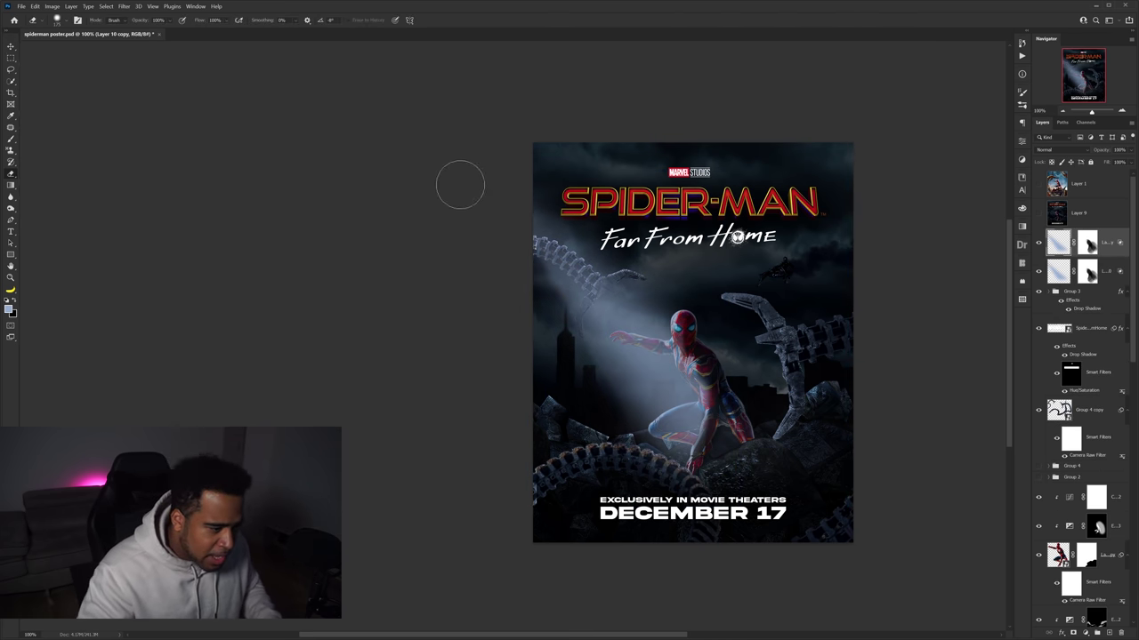
drag(593, 227, 486, 122)
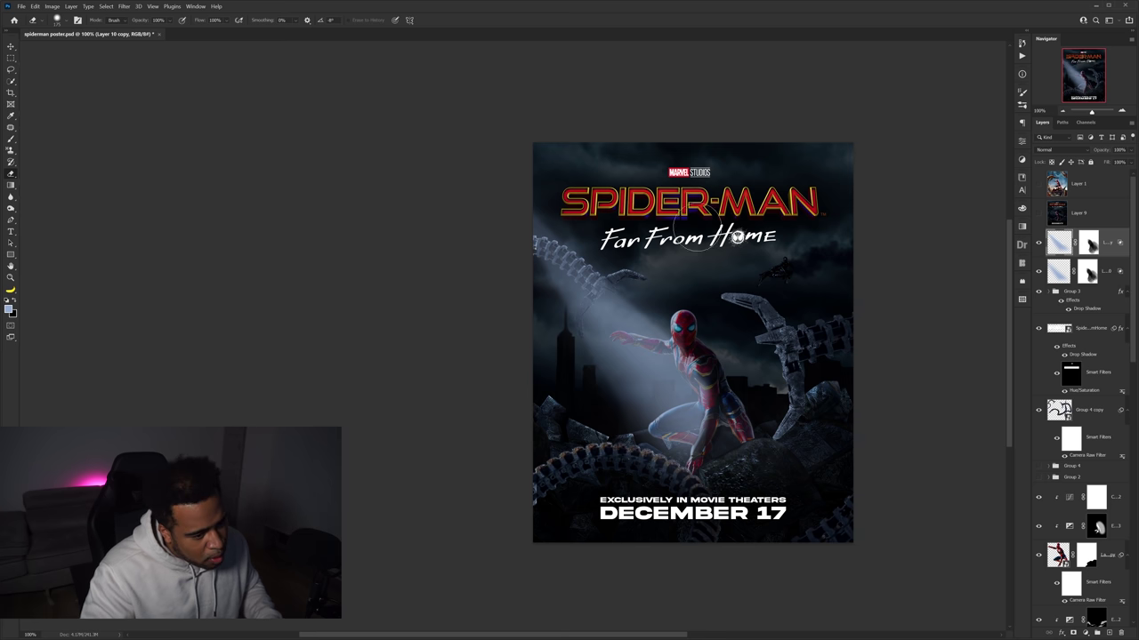
key(v)
mouse_move(725, 251)
mouse_down()
mouse_move(760, 243)
mouse_move(520, 172)
mouse_move(452, 216)
mouse_move(733, 245)
mouse_up()
Erase haze from the right claw and lower-right rocks on the masks of both light beam layers using a large soft eraser
click(1090, 242)
key(b)
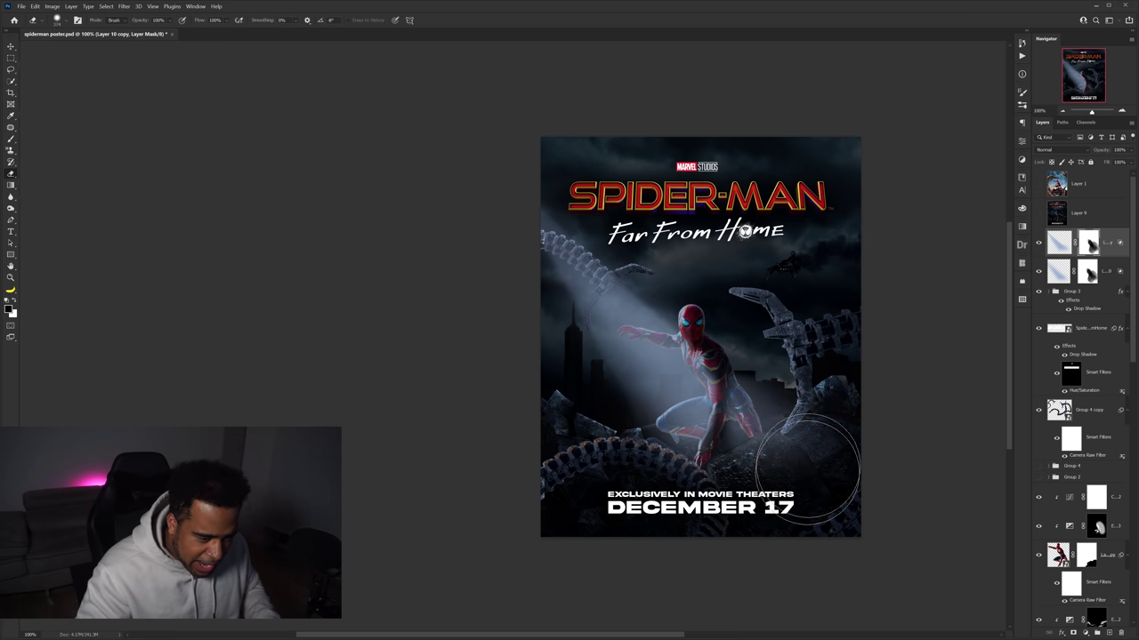
key(x)
drag(782, 427, 803, 365)
click(1086, 276)
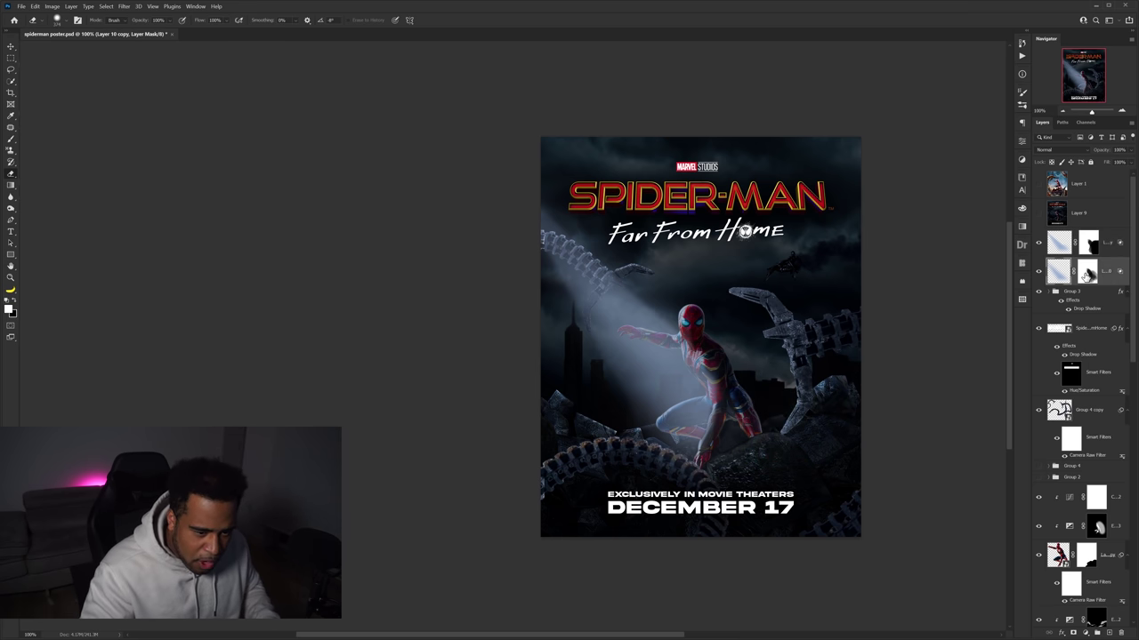
click(1087, 274)
key(v)
mouse_move(725, 268)
mouse_down()
mouse_move(798, 345)
mouse_move(702, 271)
mouse_up()
Draw a second soft blue light beam from the poster's upper right with the Pen tool and duplicate it behind Spider-Man
click(1103, 244)
key(p)
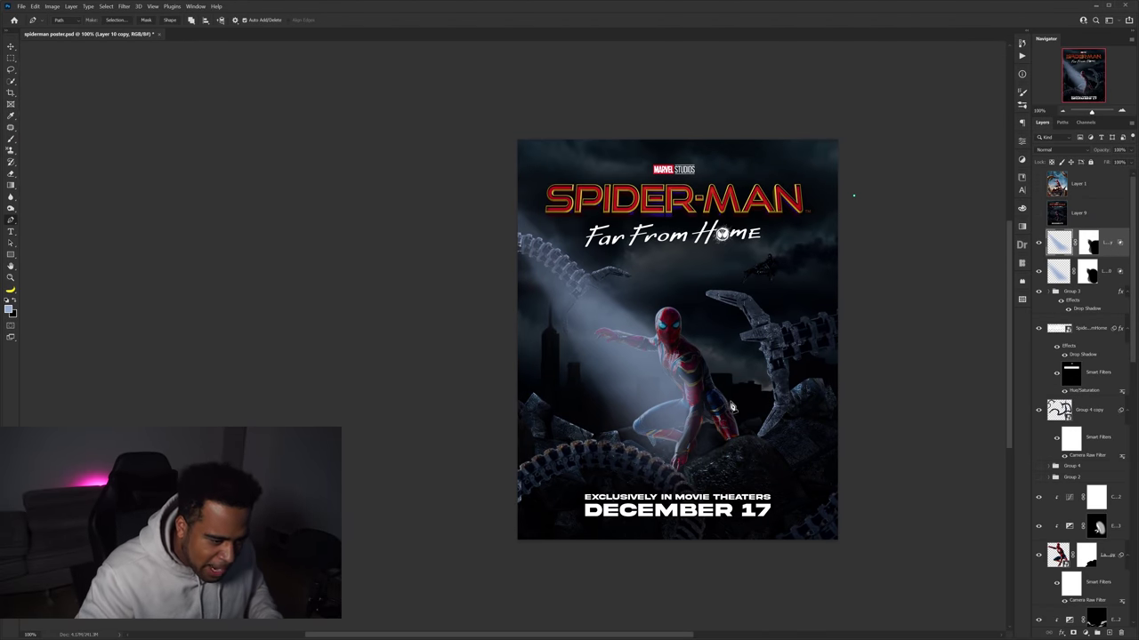
click(716, 419)
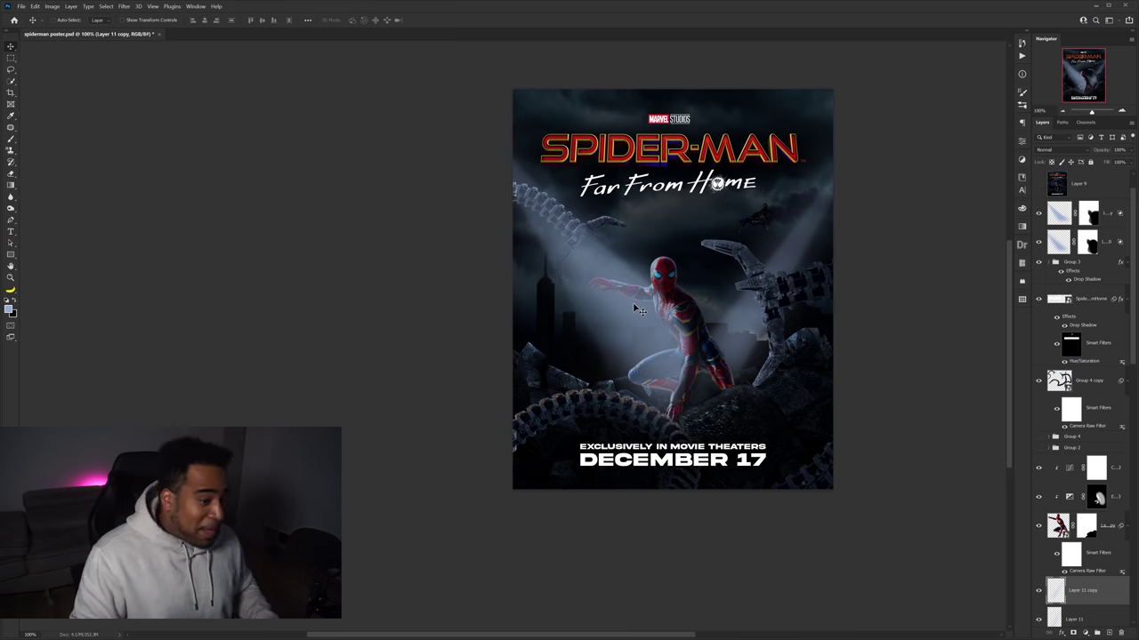
drag(630, 311, 624, 335)
key(ctrl+z)
drag(668, 282, 681, 273)
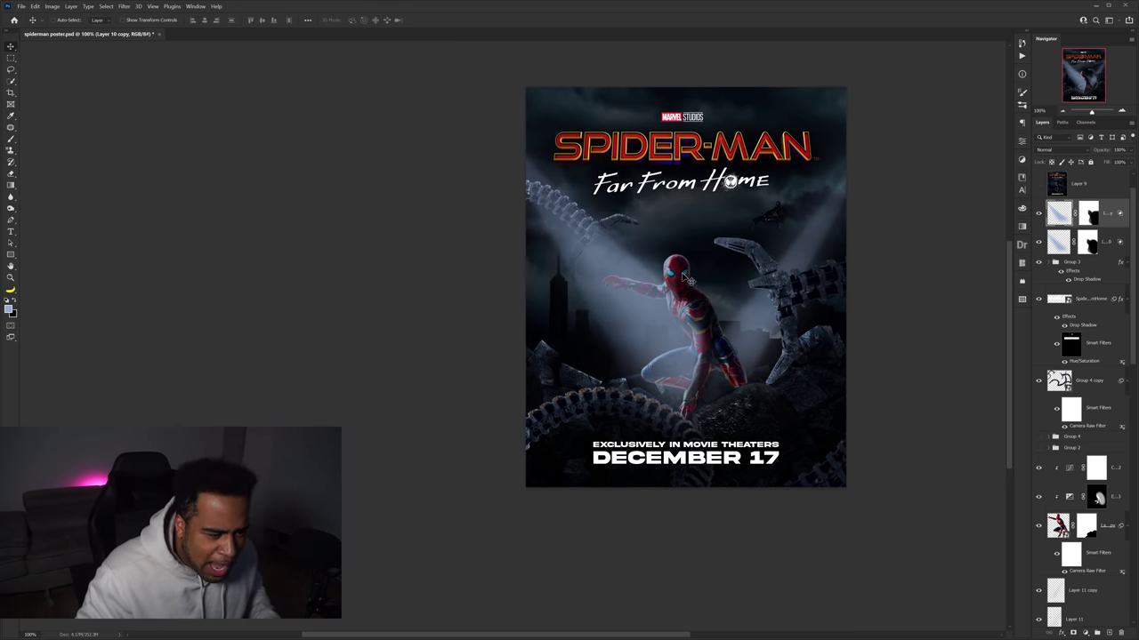
Add a clipped Exposure adjustment layer above Spider-Man's Curves adjustment
click(1097, 496)
click(1069, 469)
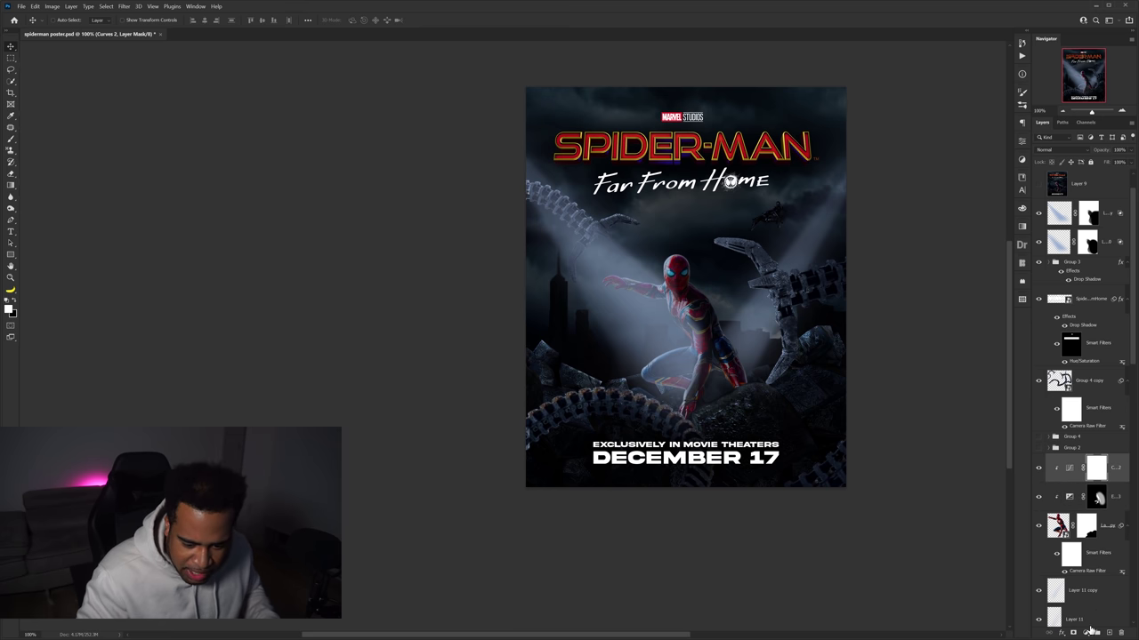
click(1089, 629)
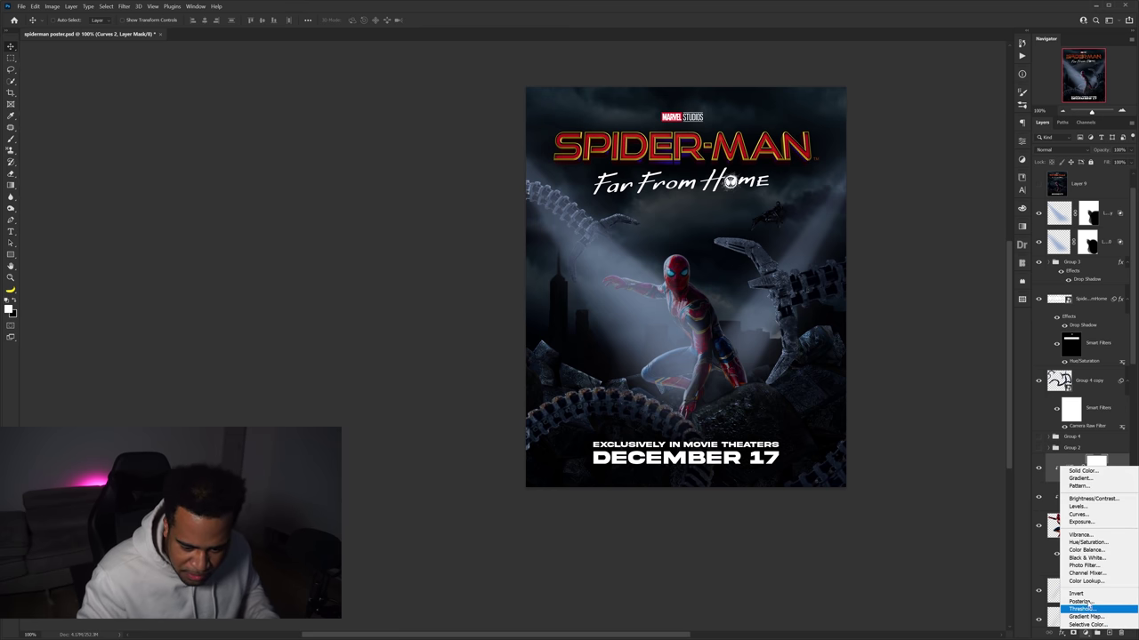
click(1079, 515)
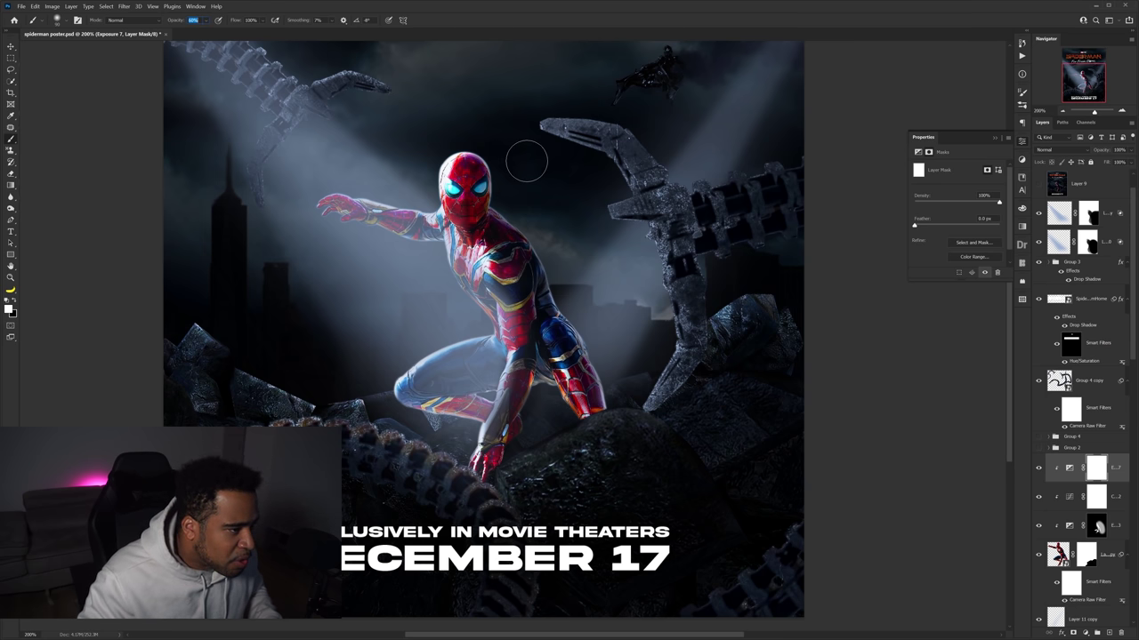
Paint black with a soft 60% brush on Spider-Man's new Exposure mask, from the head down along the torso to the far leg
key(x)
mouse_move(485, 187)
mouse_down()
mouse_move(537, 278)
mouse_move(523, 230)
mouse_move(579, 360)
mouse_up()
key(x)
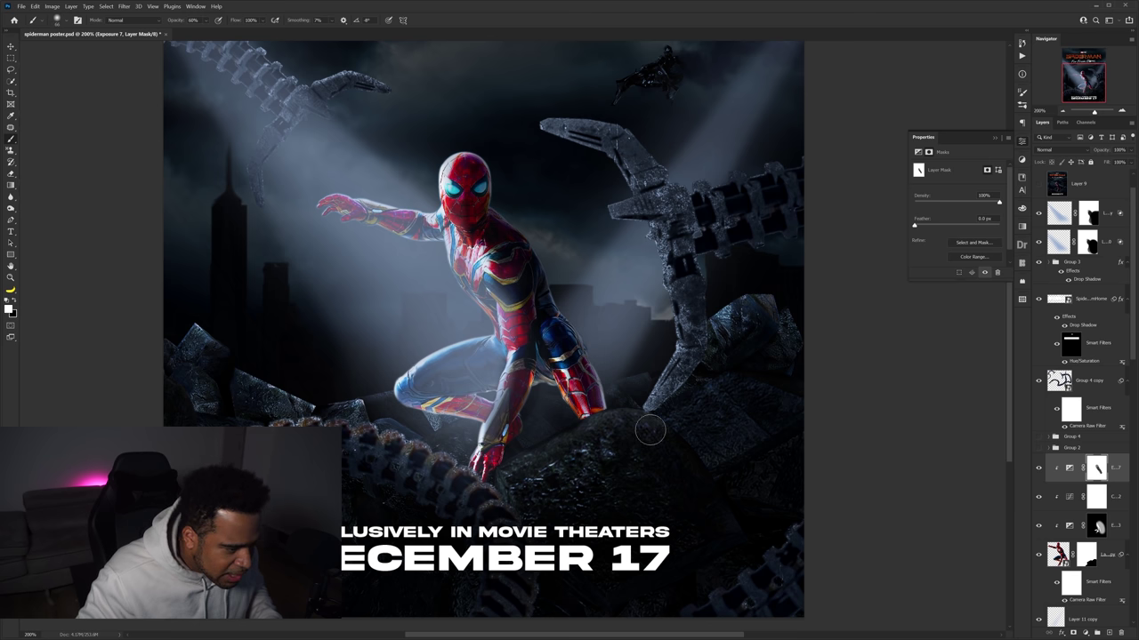
scroll(596, 384, down, 3)
drag(633, 397, 778, 437)
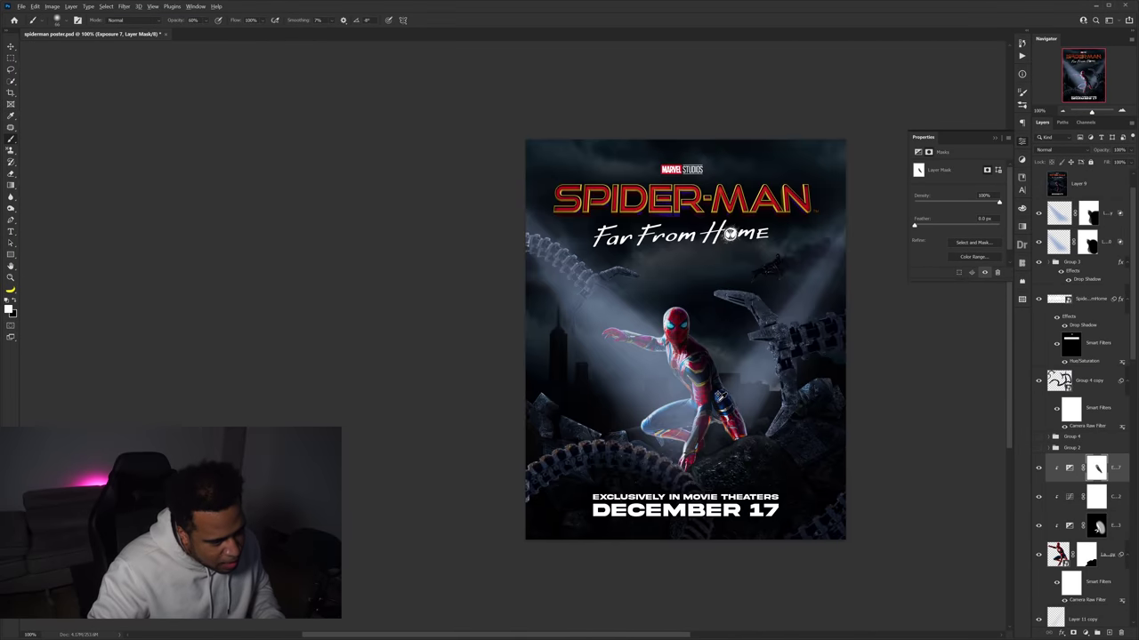
scroll(715, 400, up, 4)
scroll(719, 397, up, 1)
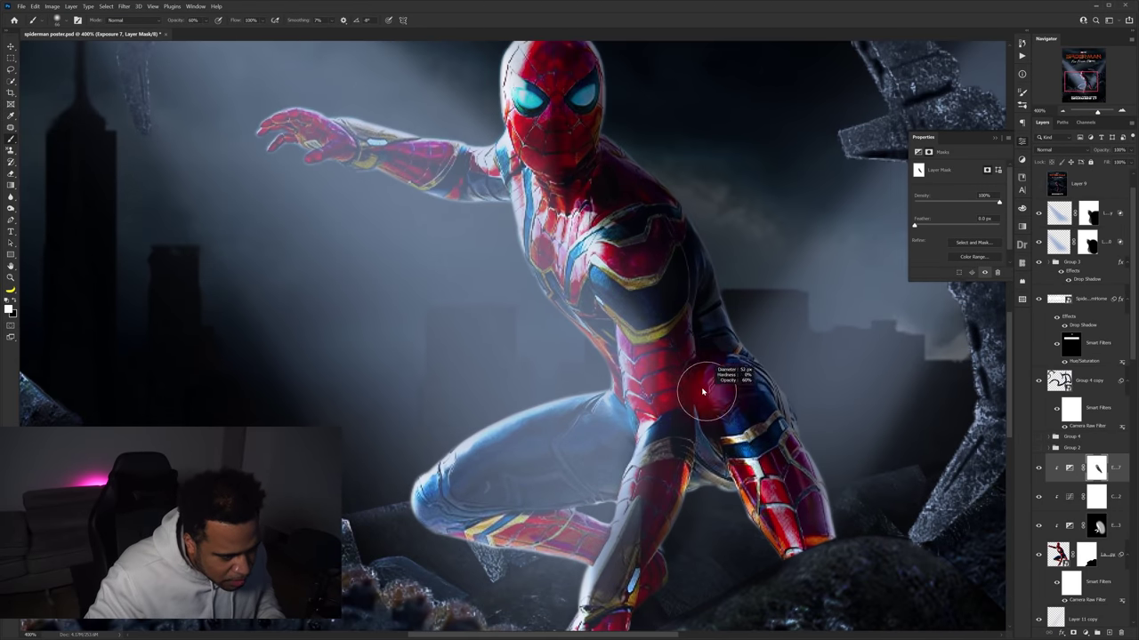
key(x)
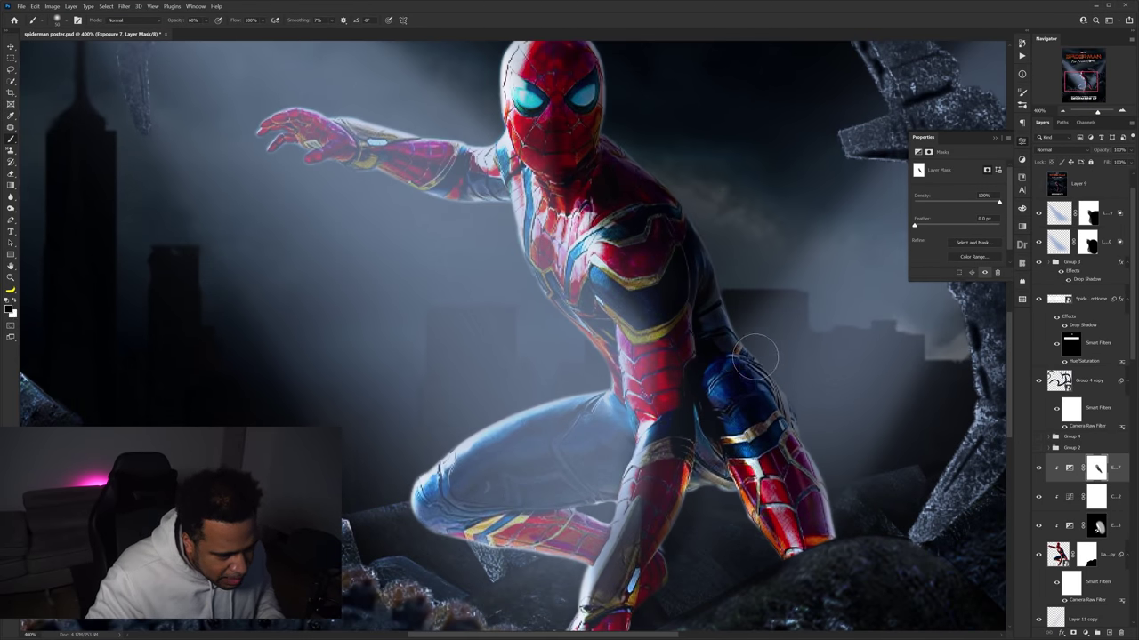
scroll(734, 316, down, 5)
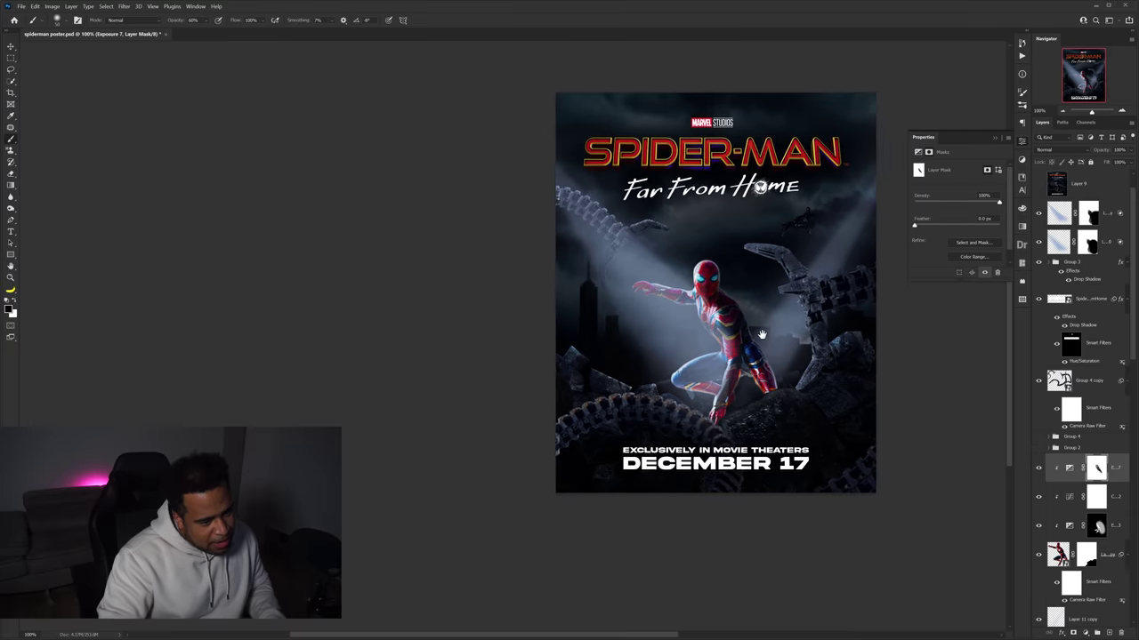
drag(762, 335, 772, 365)
Select the light beam layers in front of and behind Spider-Man together
key(v)
mouse_move(772, 317)
mouse_down()
mouse_move(848, 417)
mouse_move(736, 380)
mouse_up()
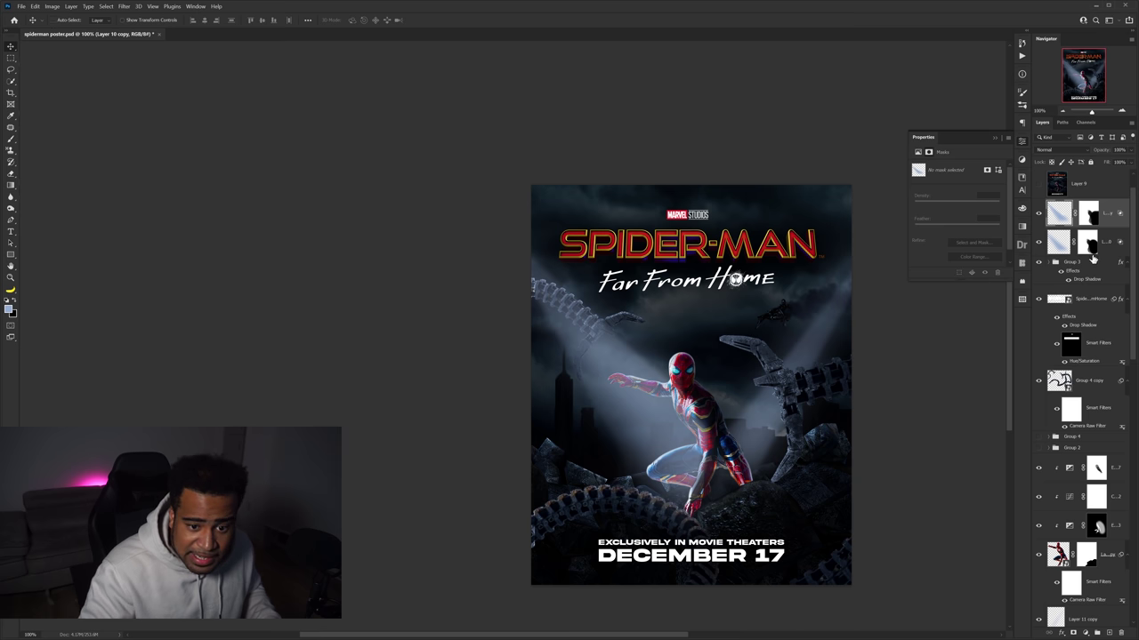
click(1093, 230)
ctrl+shift+click(815, 334)
scroll(1073, 579, down, 2)
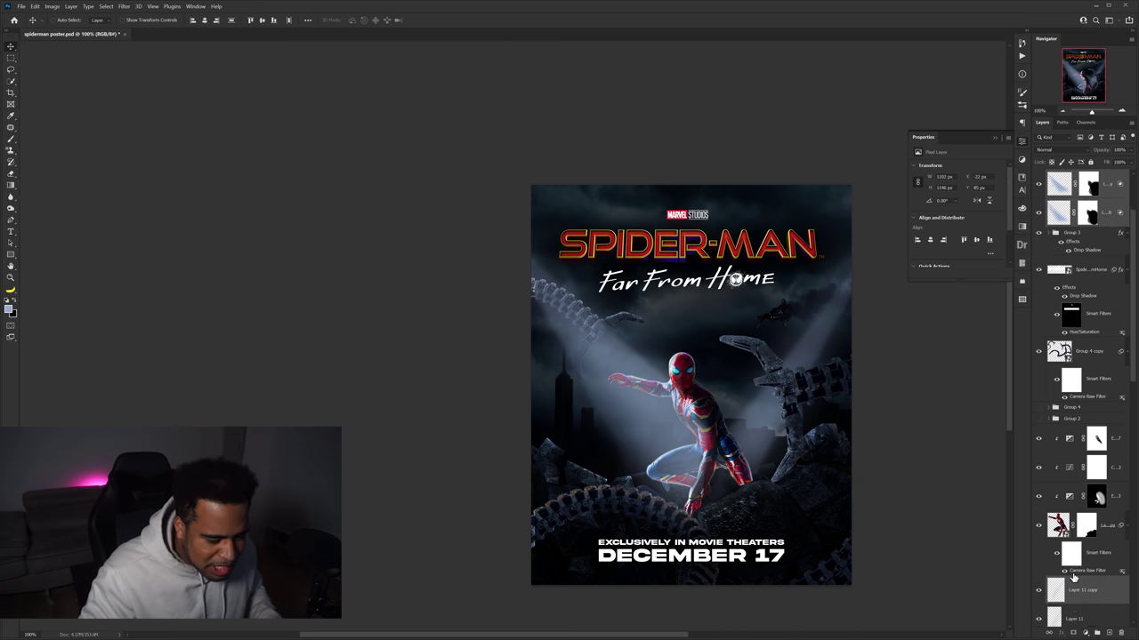
ctrl+click(1094, 590)
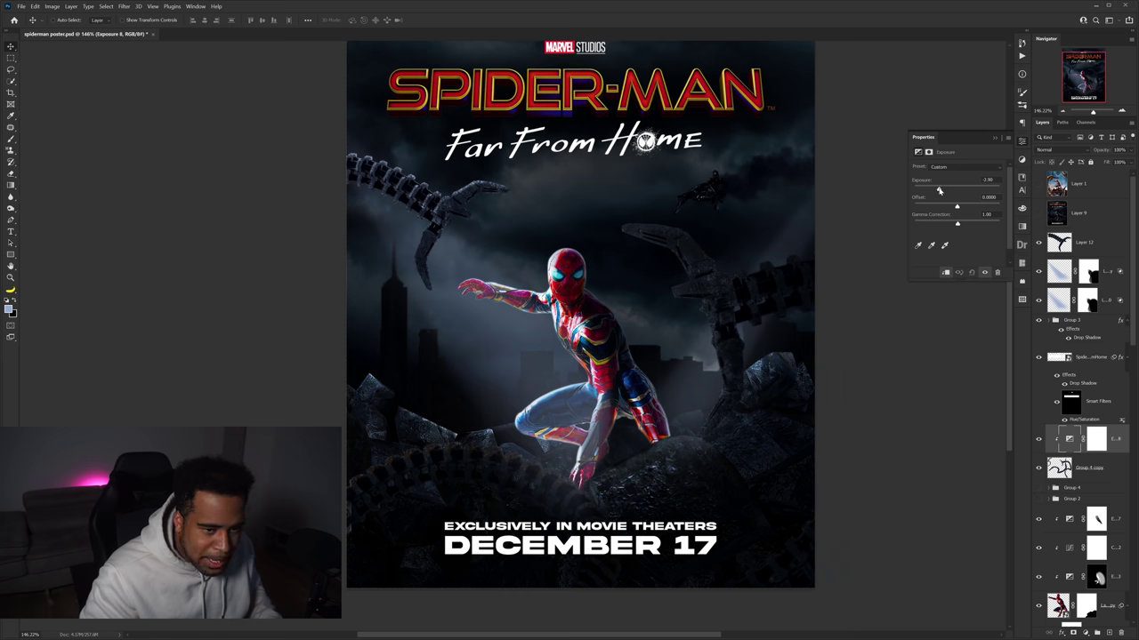
Paint black with a soft 60% brush on the mechanical arms' Exposure mask along the right claw's inner edge and segments
click(1096, 438)
key(b)
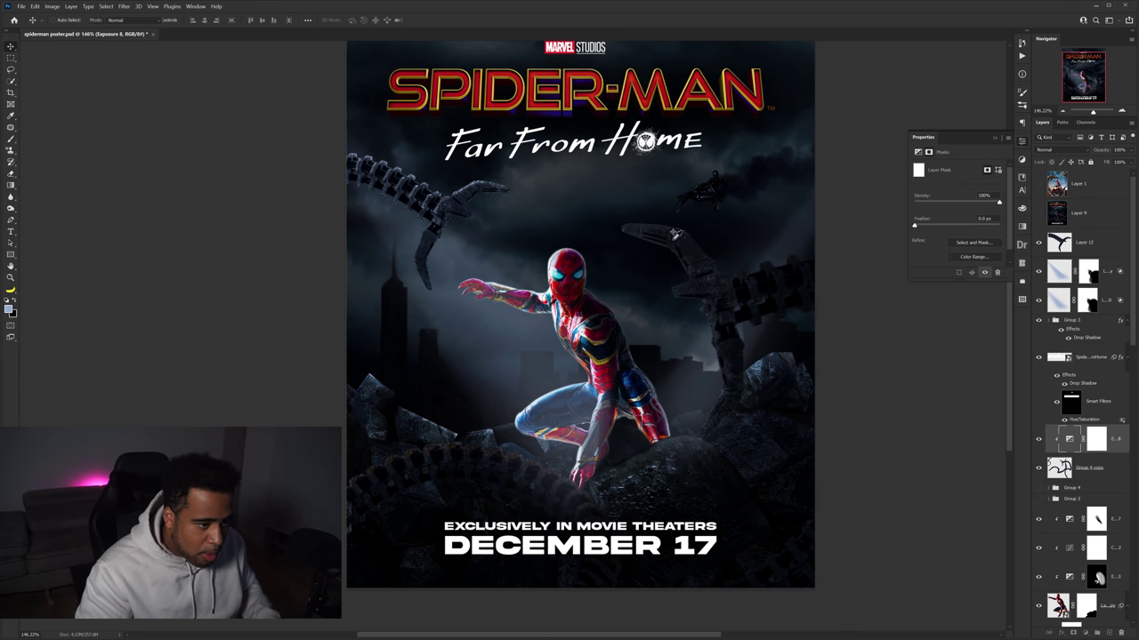
key(ctrl+plus)
key(ctrl+plus)
mouse_move(598, 259)
mouse_down()
mouse_move(663, 301)
mouse_move(655, 294)
mouse_move(678, 294)
mouse_move(655, 330)
mouse_move(734, 444)
mouse_move(673, 235)
mouse_up()
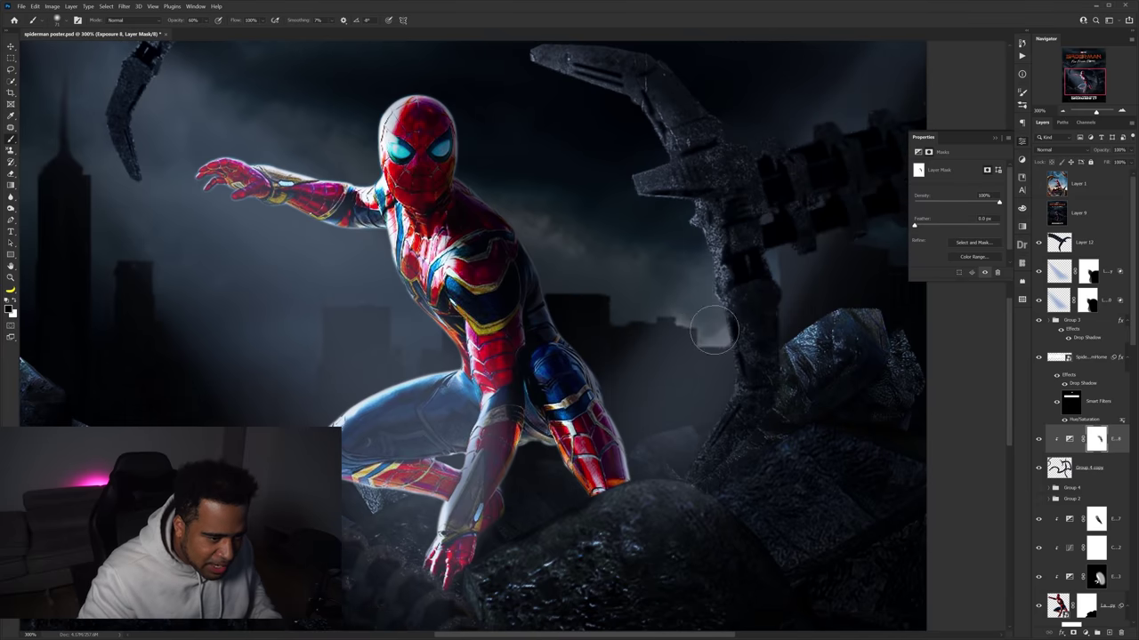
drag(715, 330, 667, 467)
alt+scroll(799, 233, up, 1)
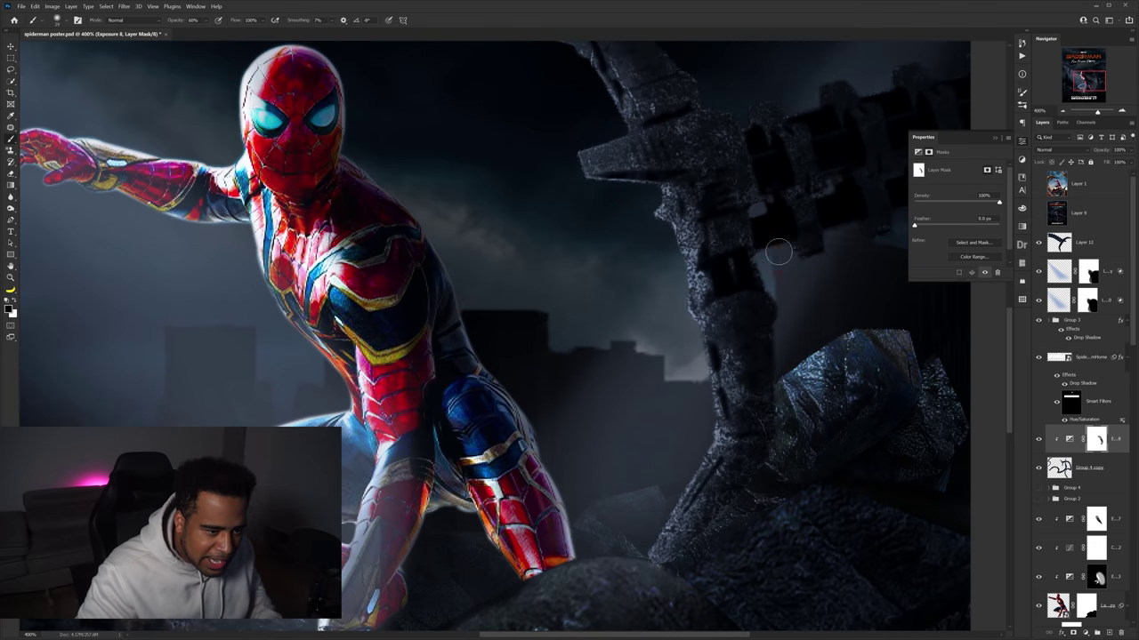
drag(804, 252, 738, 246)
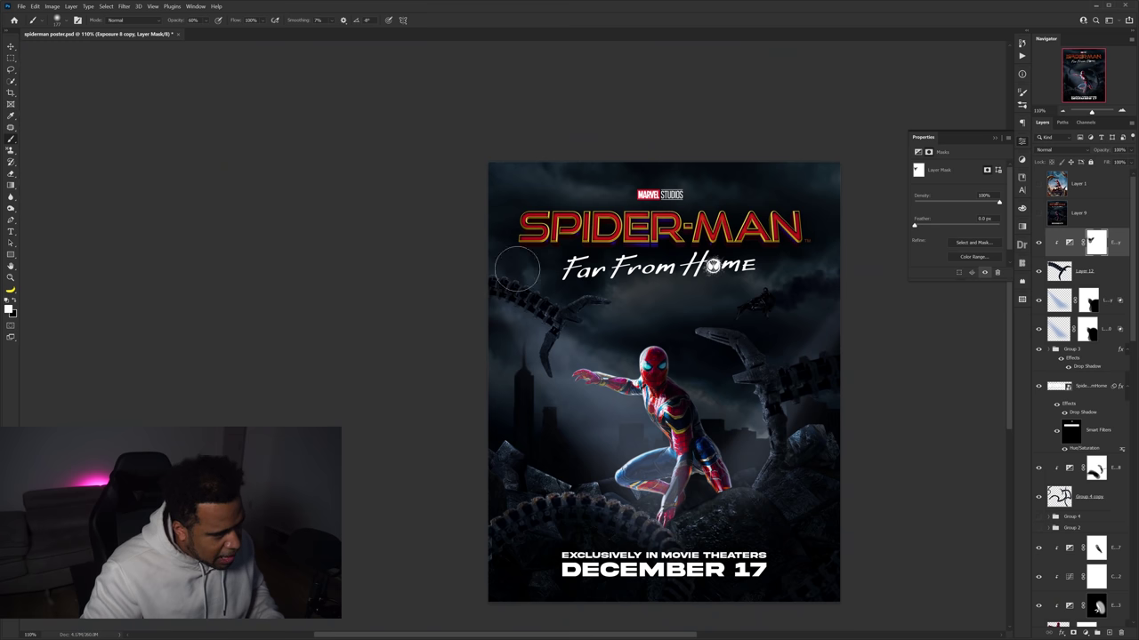
Add a clipped layer above the arms' Exposure adjustment and brush edge highlights along the right claw in a sampled blue-grey
key(v)
drag(614, 352, 668, 287)
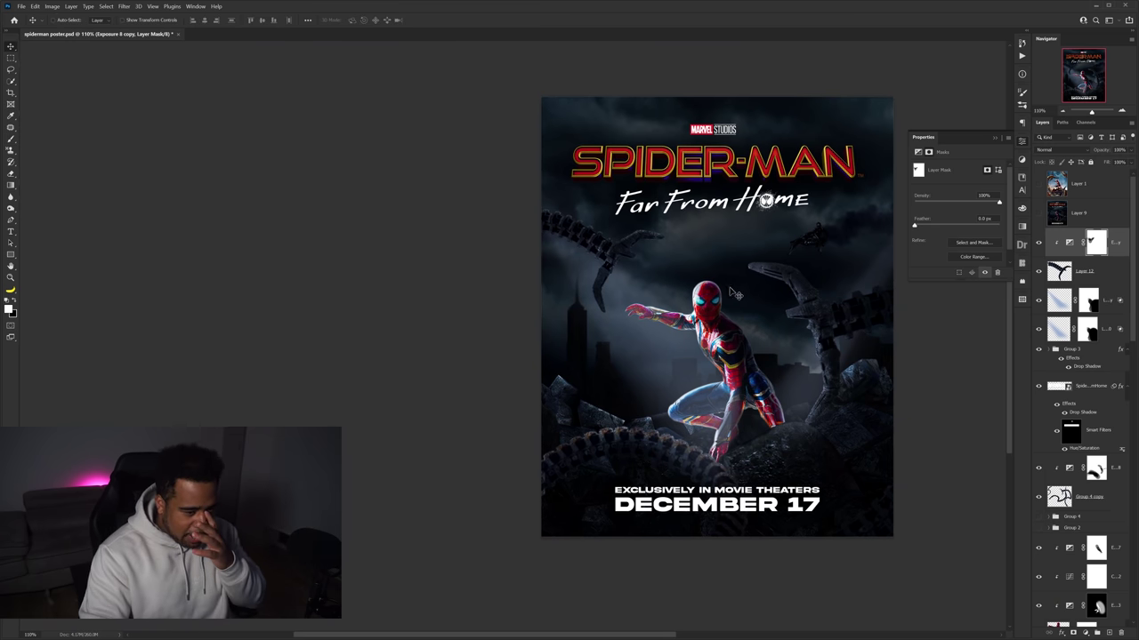
click(1103, 472)
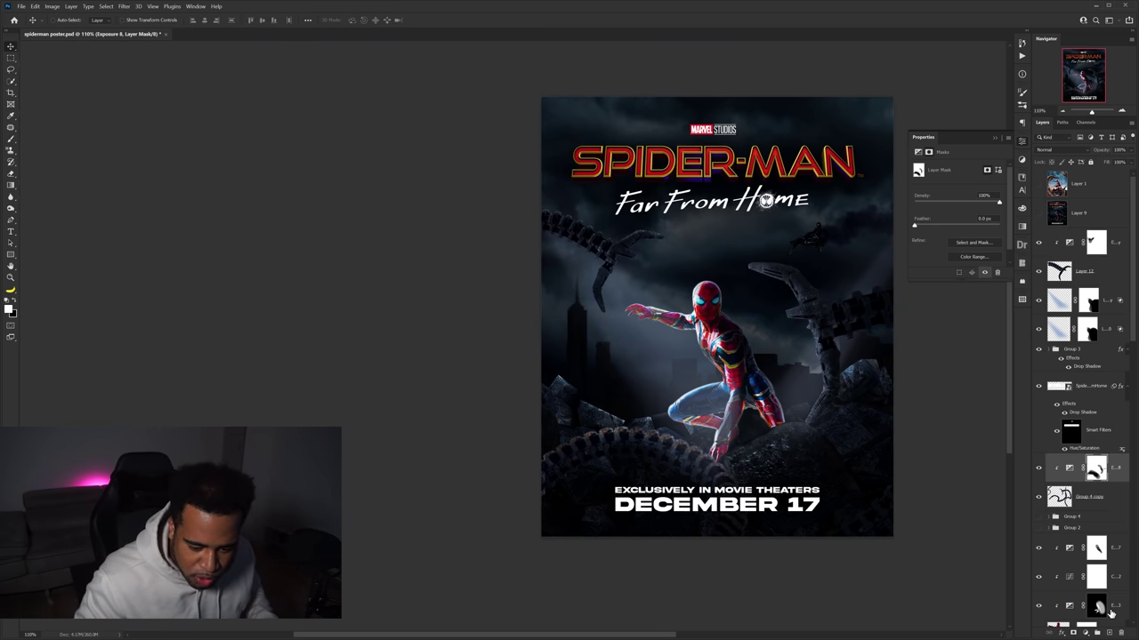
click(1108, 633)
key(b)
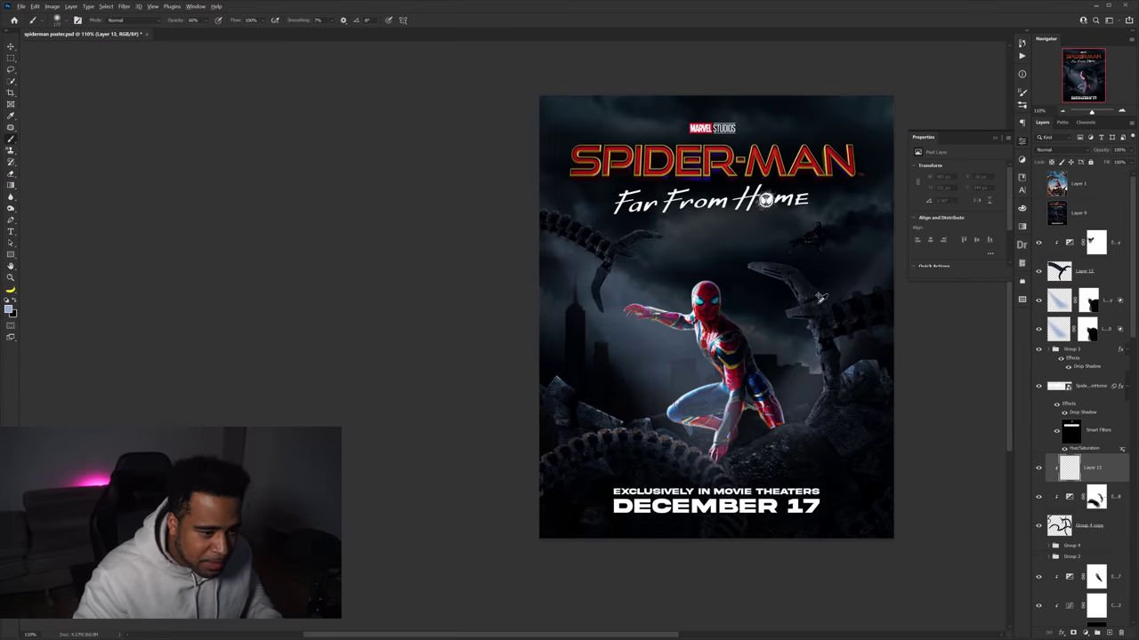
scroll(819, 297, up, 5)
alt+click(623, 185)
scroll(609, 180, up, 2)
alt+right_click(539, 185)
mouse_move(539, 185)
mouse_down()
mouse_move(741, 258)
mouse_move(641, 208)
mouse_up()
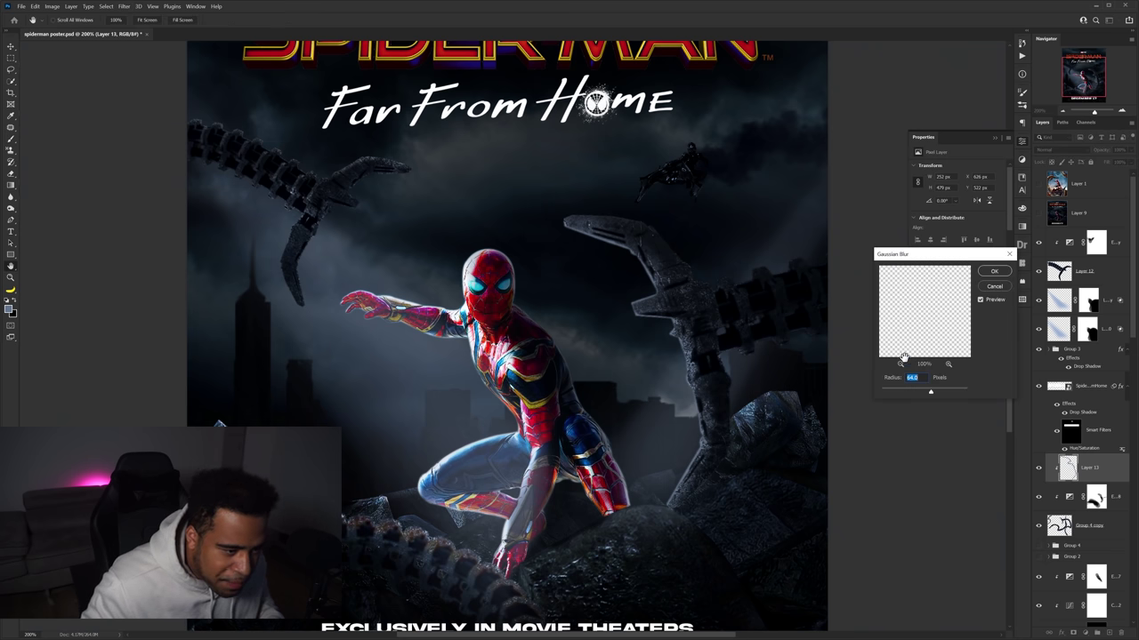
Apply a Gaussian Blur with a 0.6-pixel radius to the painted claw highlights
drag(890, 392, 892, 393)
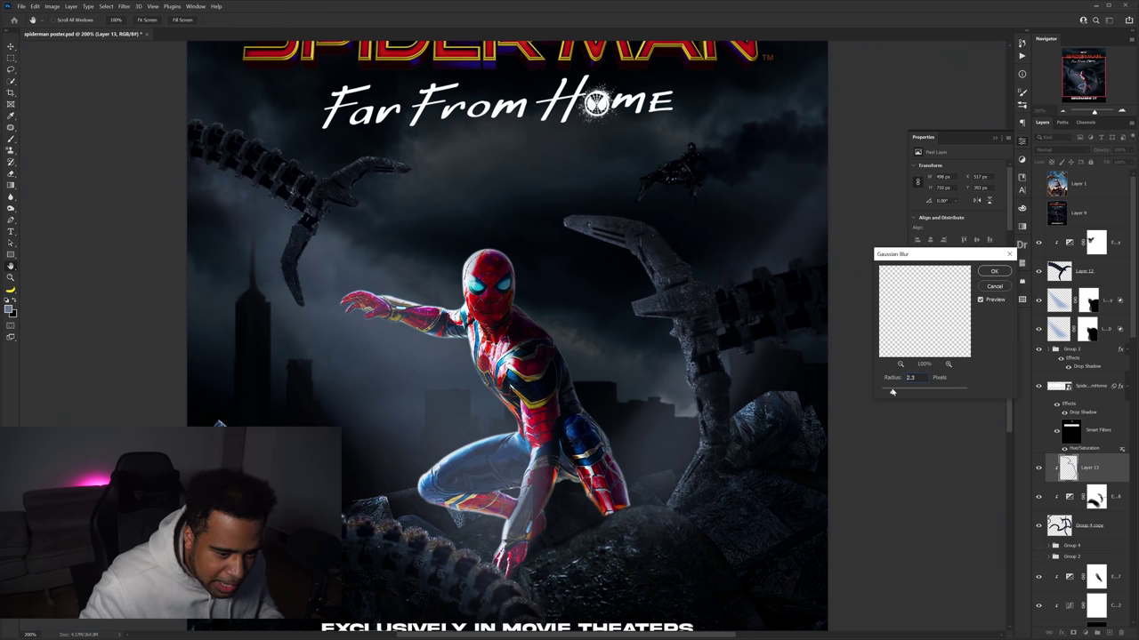
click(882, 392)
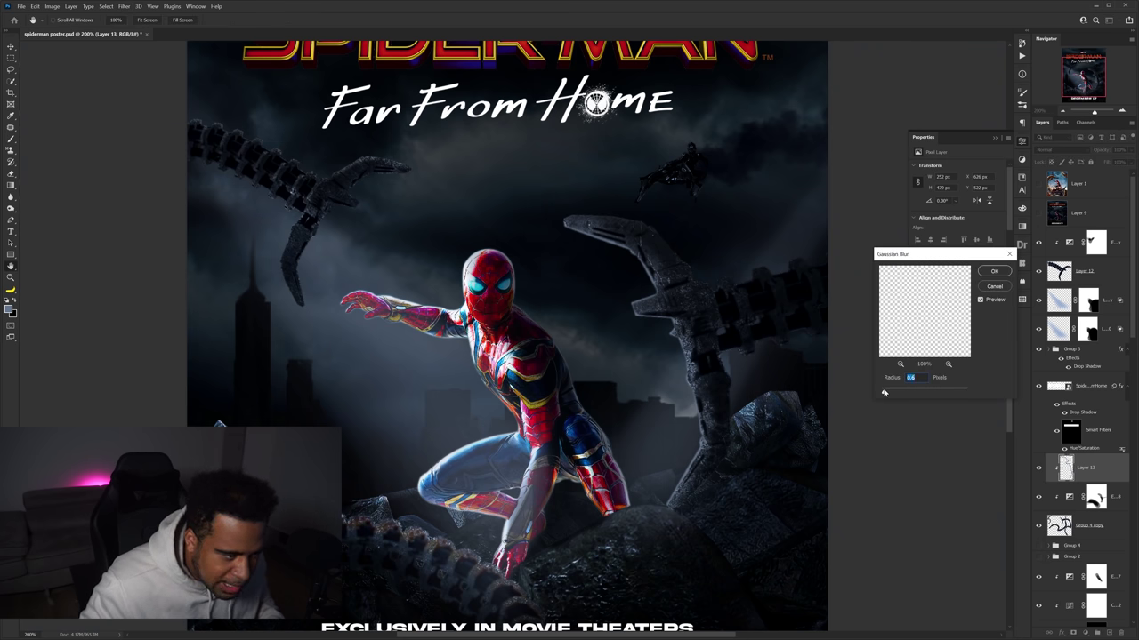
key(Return)
double_click(1092, 449)
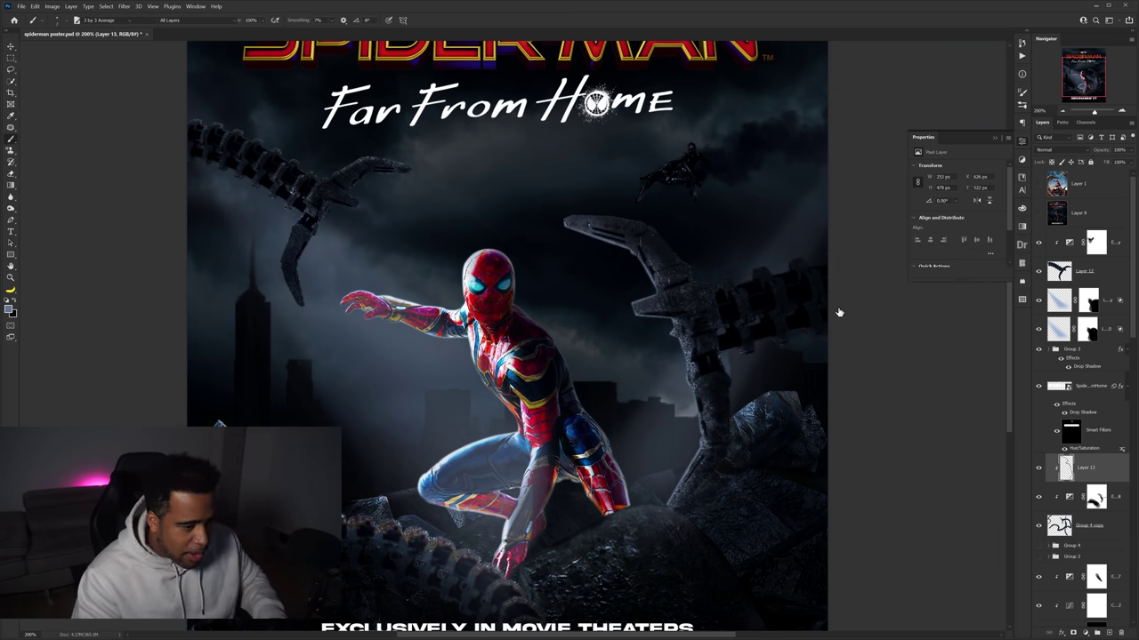
Mark the area between the left claw's tip and the right claw with two red lines on a screen capture, and discard the capture
click(890, 417)
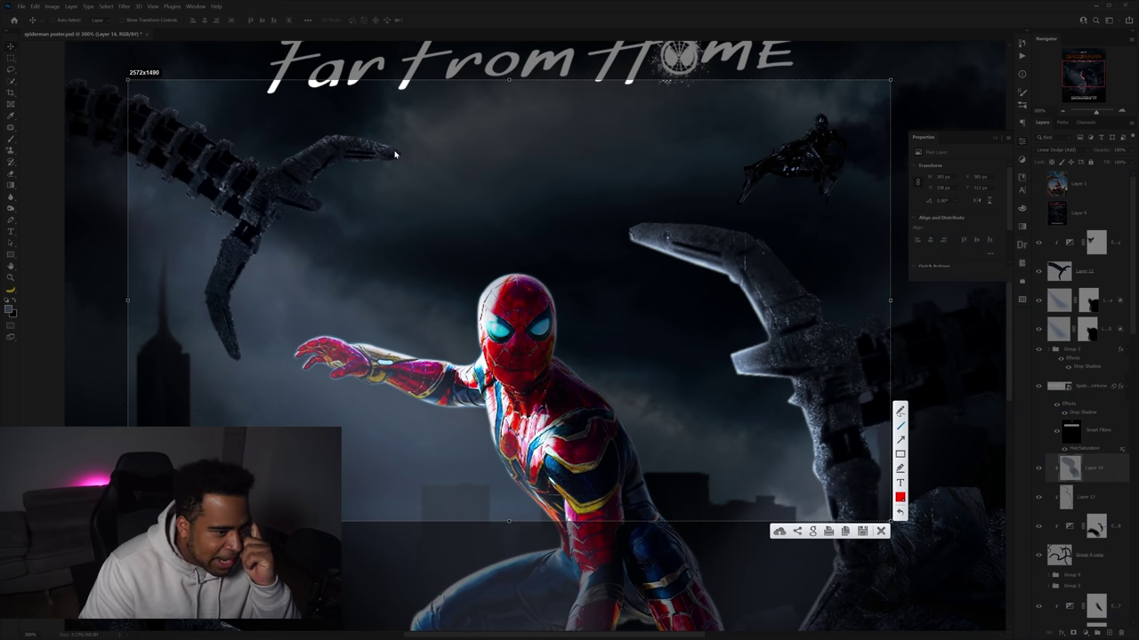
drag(396, 153, 823, 520)
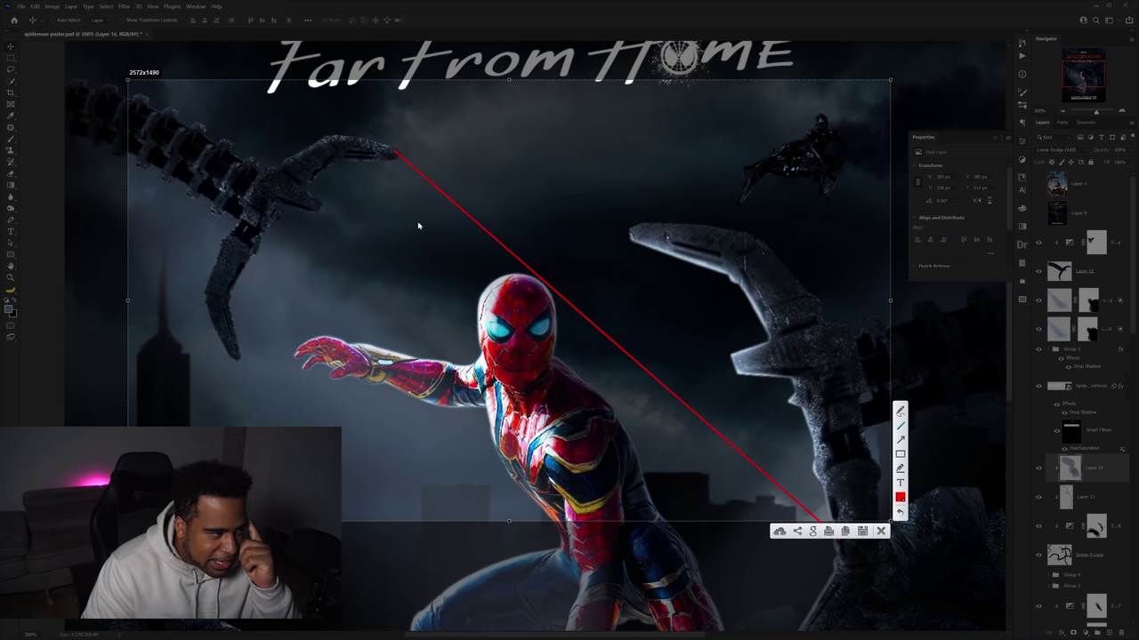
drag(396, 153, 752, 235)
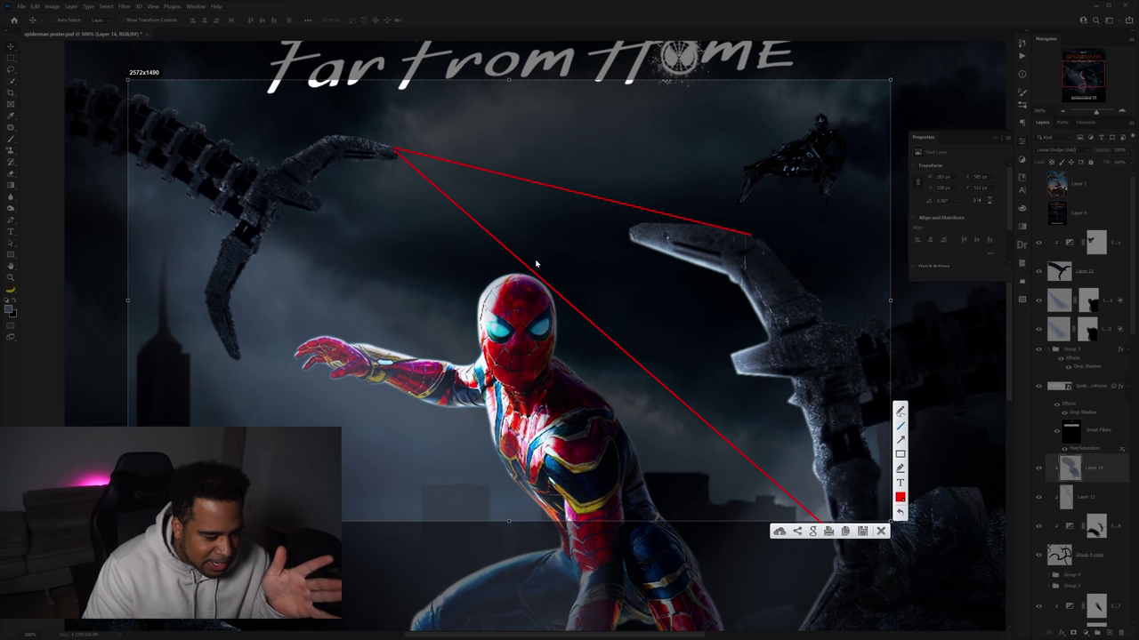
key(Escape)
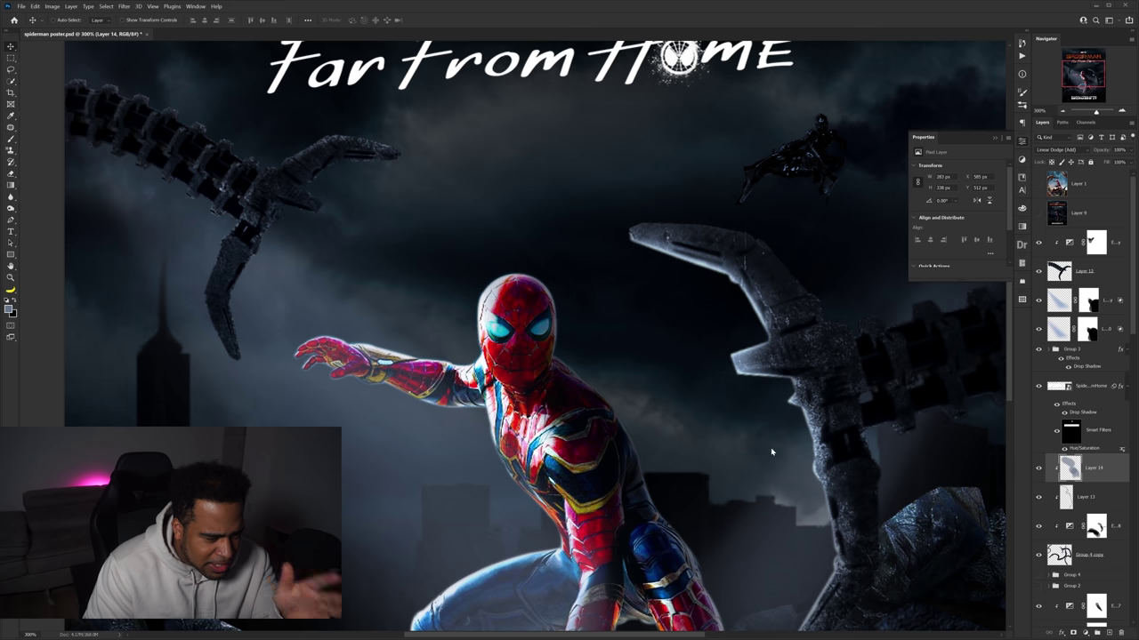
scroll(737, 374, down, 1)
drag(736, 367, 834, 398)
scroll(773, 349, down, 1)
scroll(790, 388, up, 3)
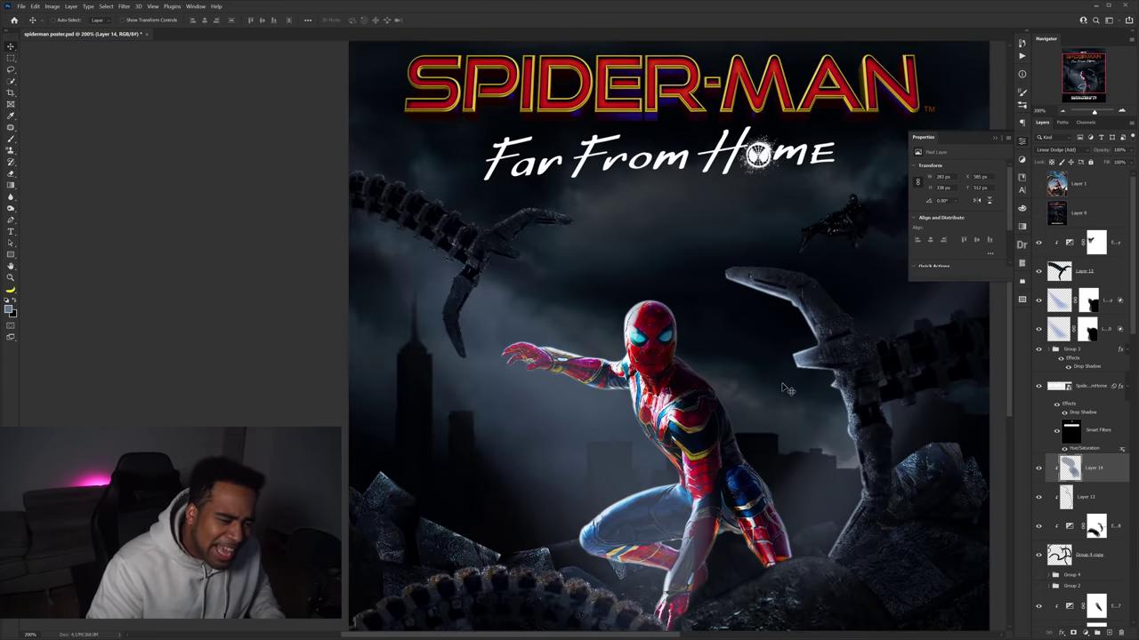